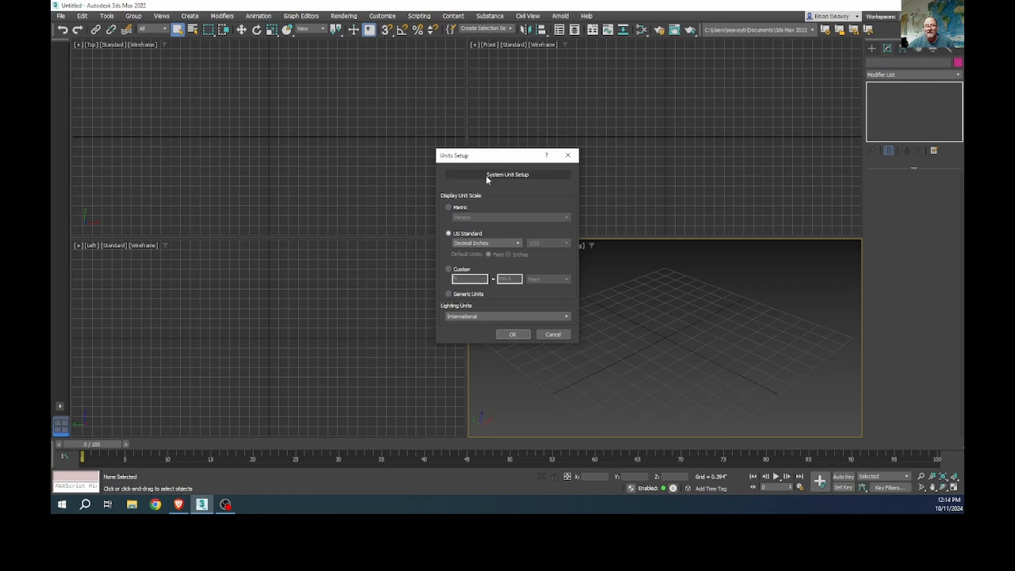
Step: Accept 1.0 millimeters as the system unit scale and US Standard decimal inches as the display unit
click(490, 174)
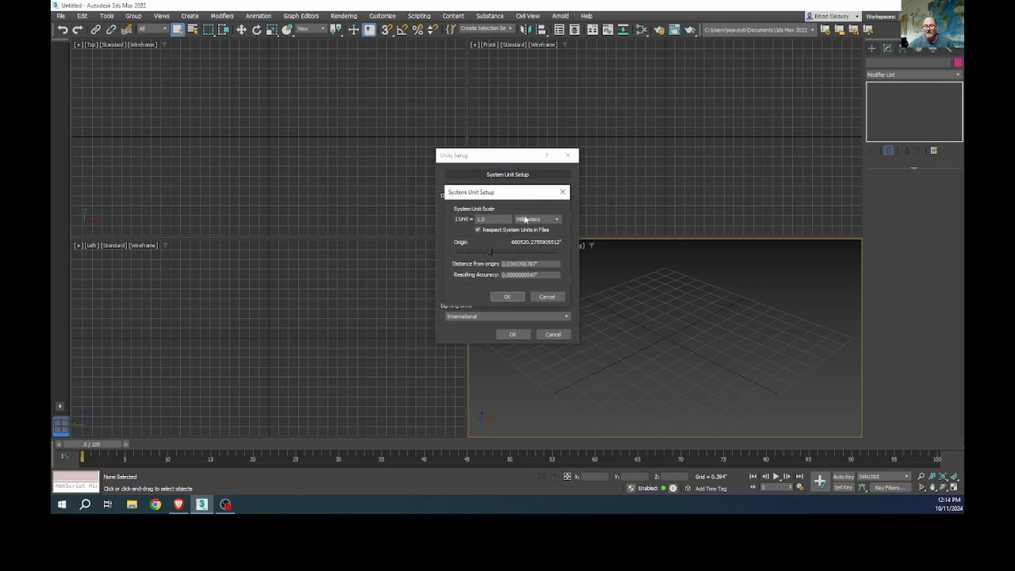
click(508, 296)
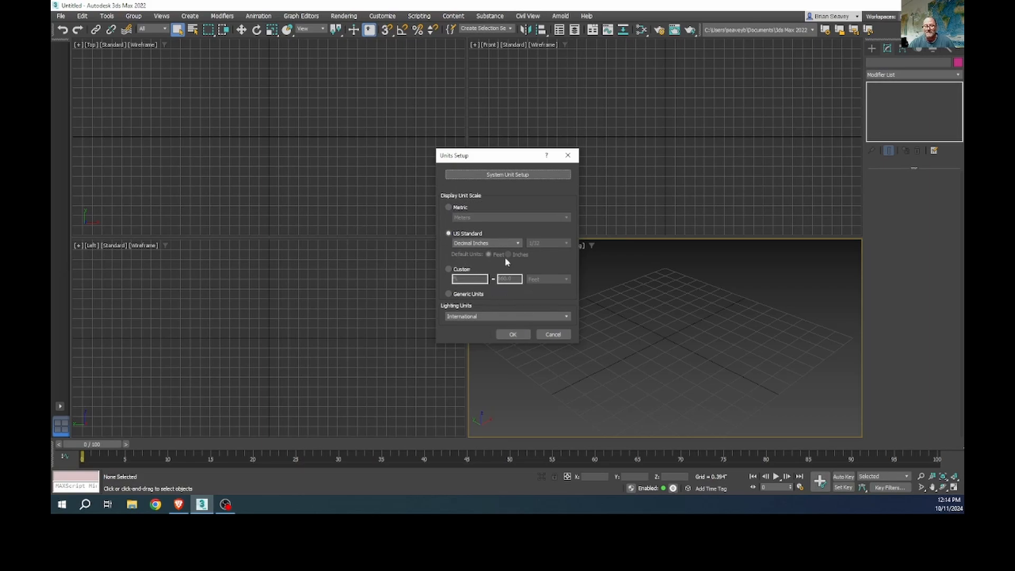
click(513, 336)
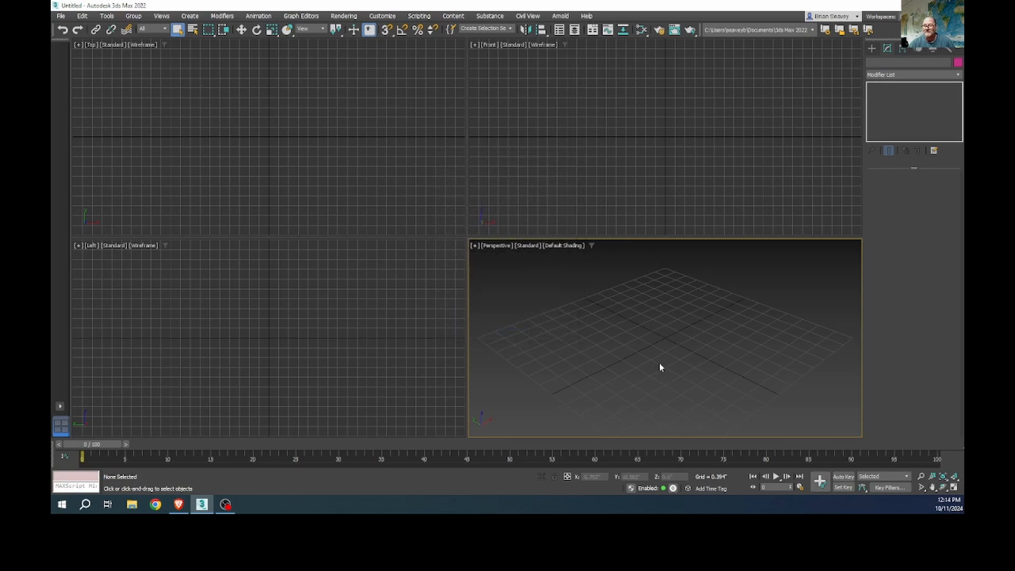
Step: Create a 2.25" cube at the origin with 3 length, width and height segments, using exact entry
click(872, 48)
click(889, 112)
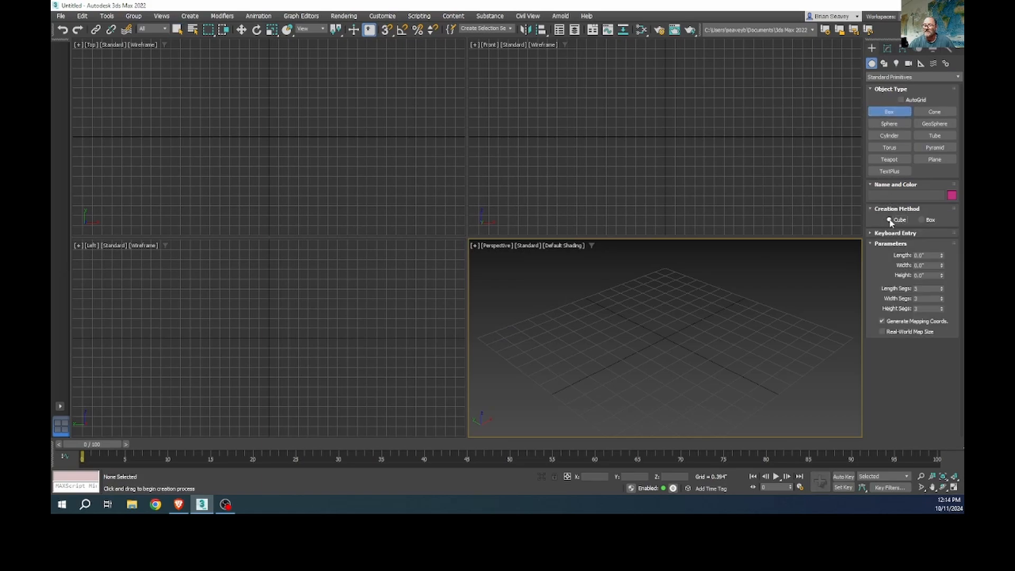
click(871, 233)
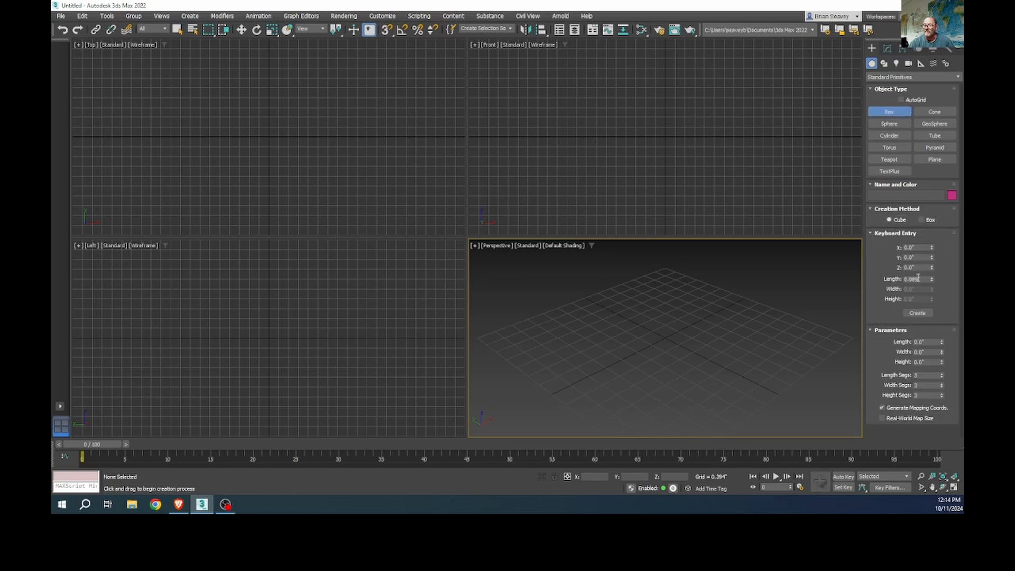
drag(925, 279, 887, 282)
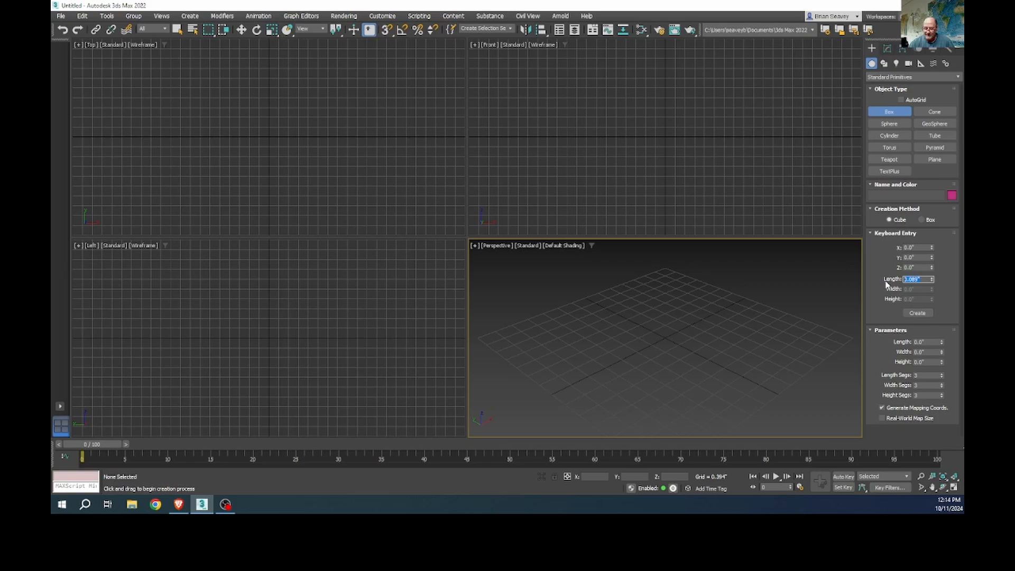
text(2.25)
click(942, 375)
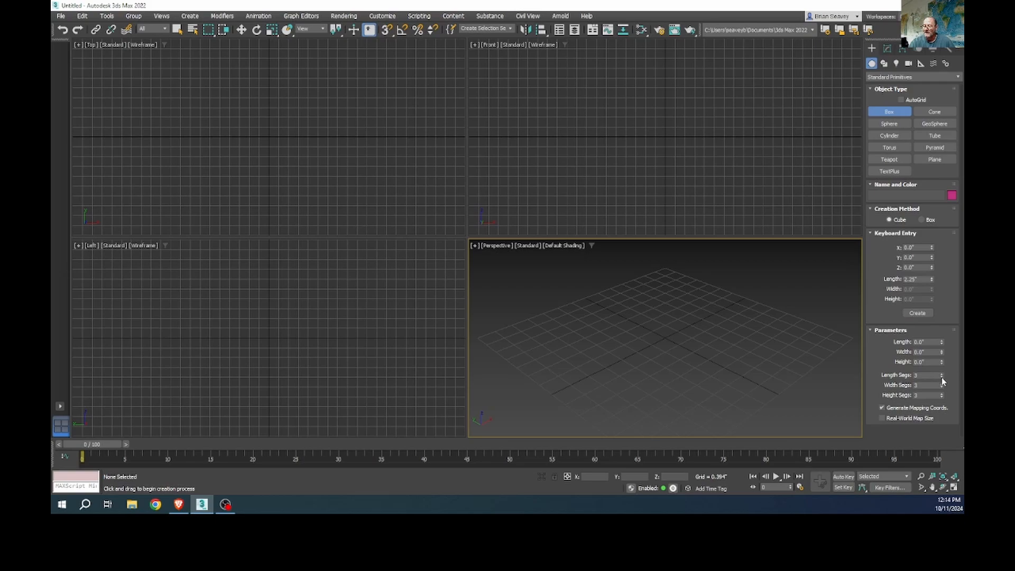
click(918, 313)
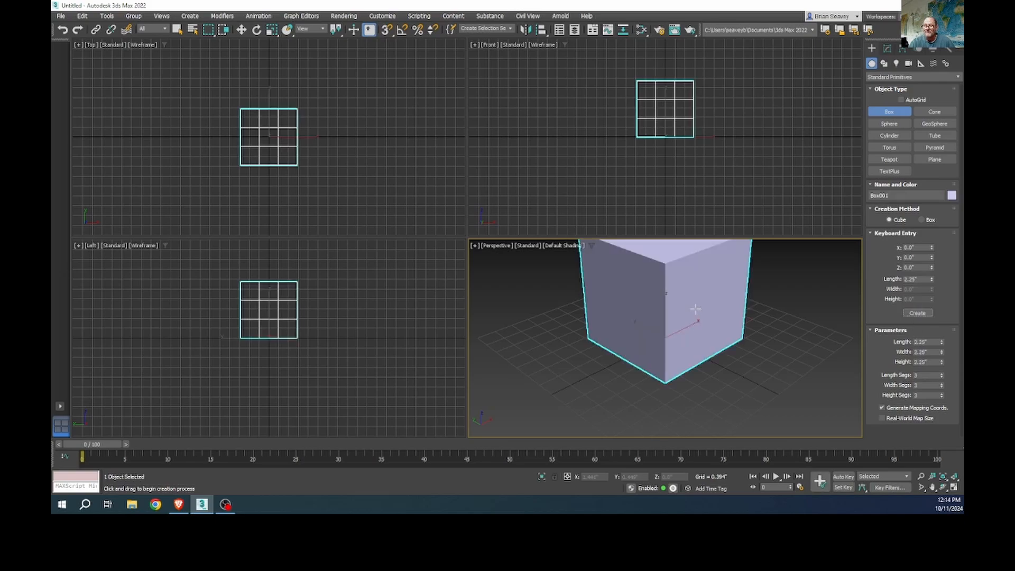
Step: Frame the cube in all viewports, leave box creation and show edged faces in the perspective view
middle_drag(696, 309, 684, 356)
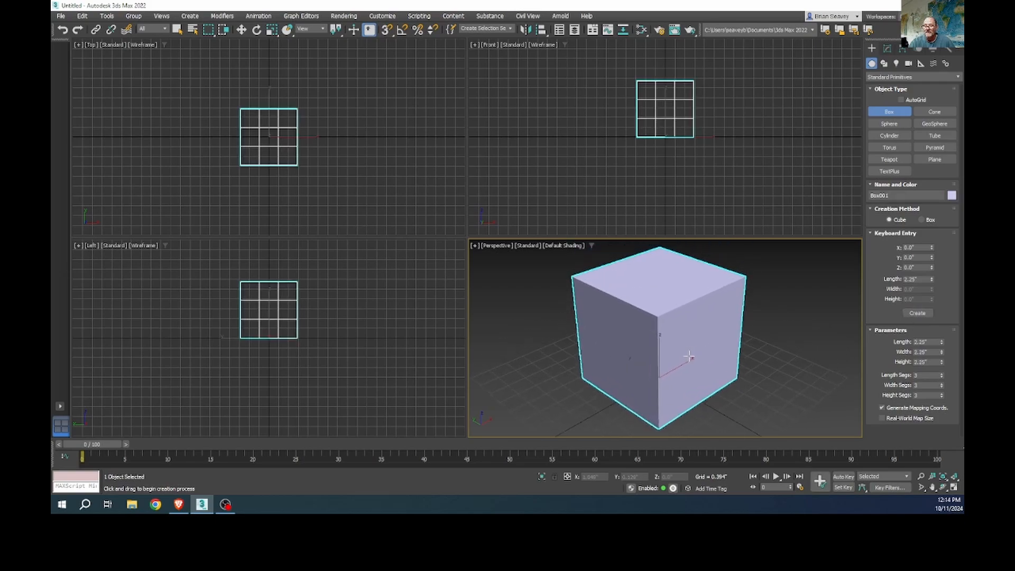
click(954, 477)
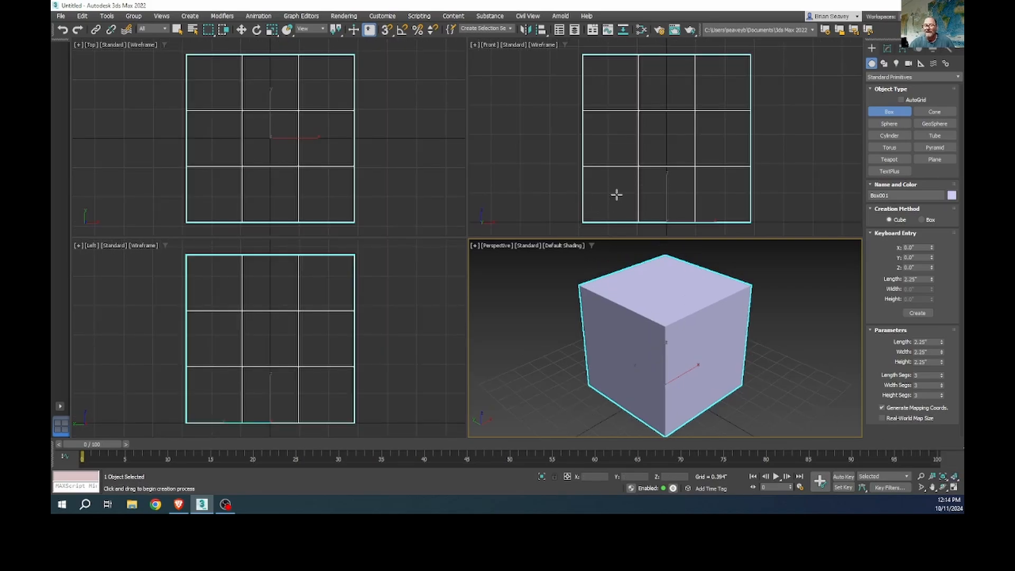
key(q)
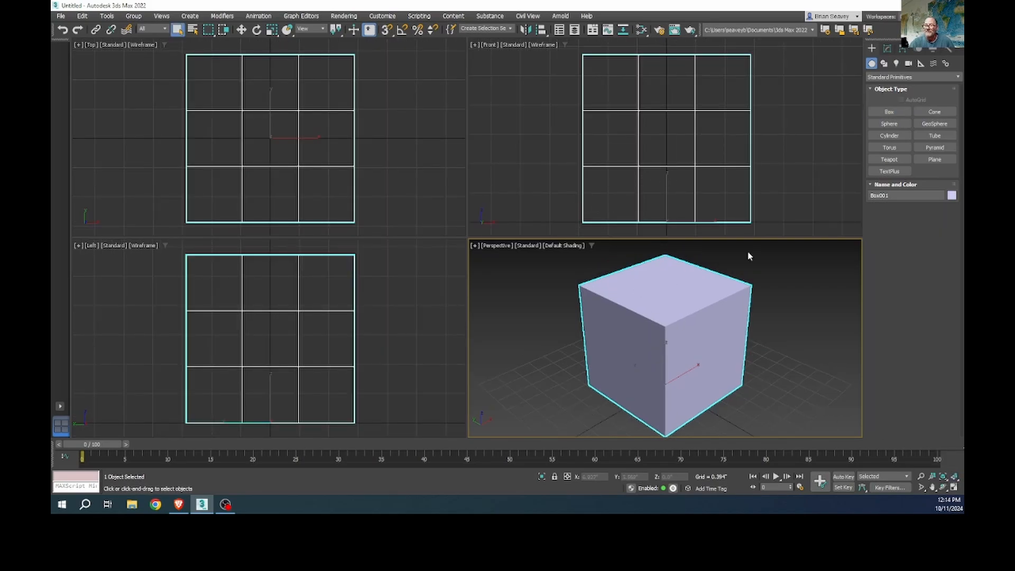
key(F4)
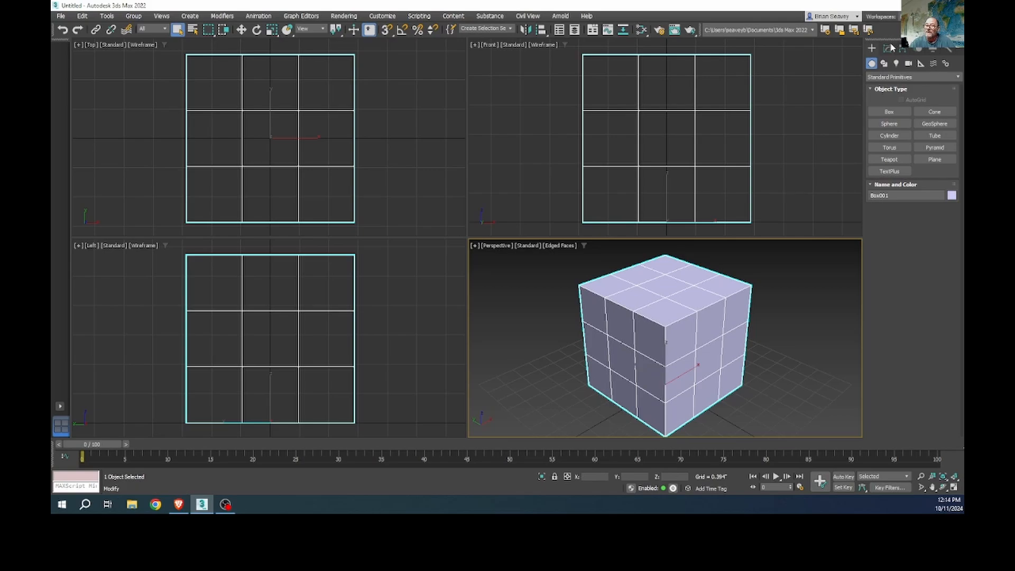
Step: Add an Edit Poly modifier to the cube and switch to edge editing
click(892, 49)
click(909, 74)
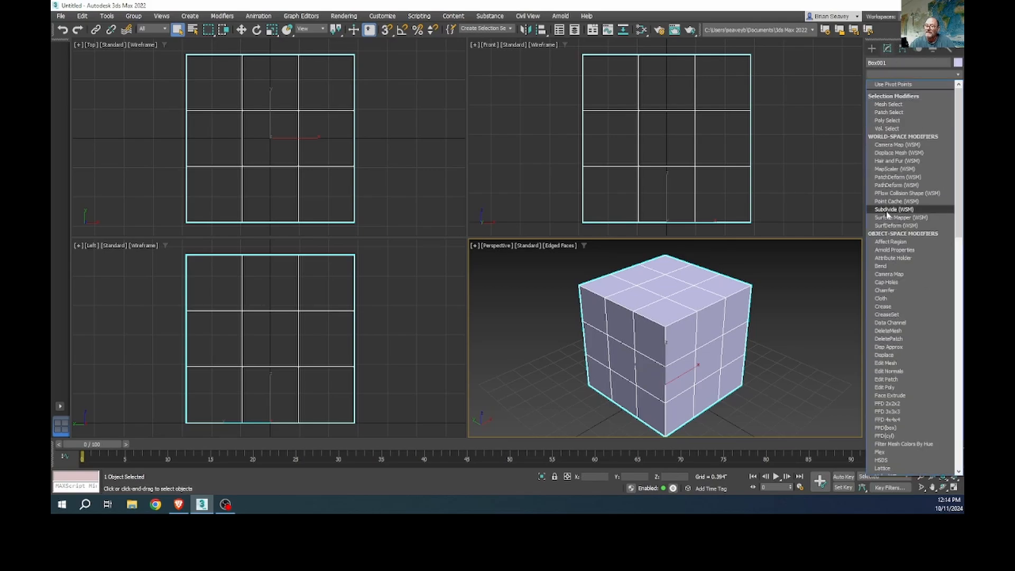
click(891, 388)
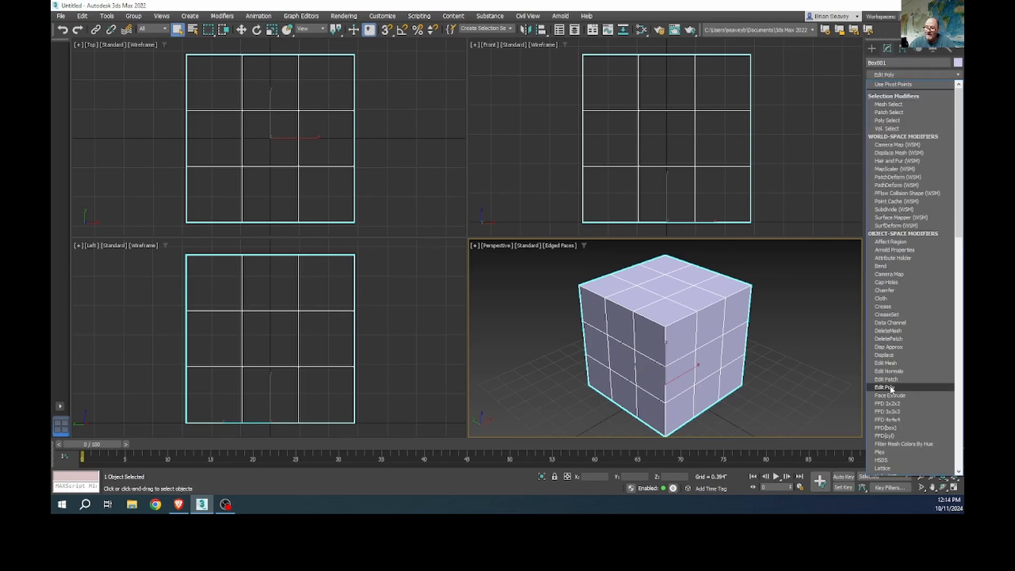
click(891, 387)
click(899, 251)
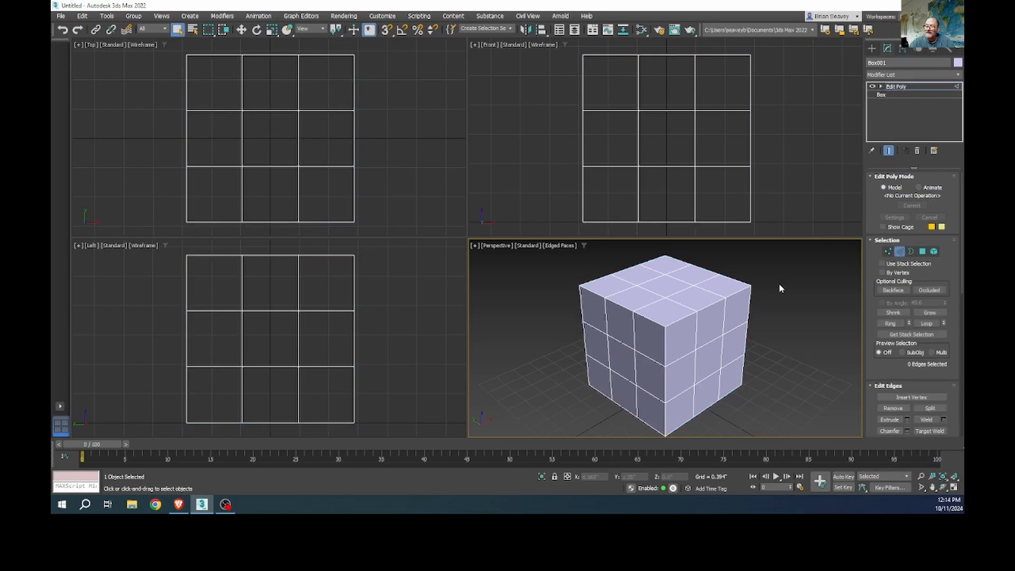
Step: Select one edge from each of the six interior divisions across the cube's top and side, and expand them to full loops
click(622, 297)
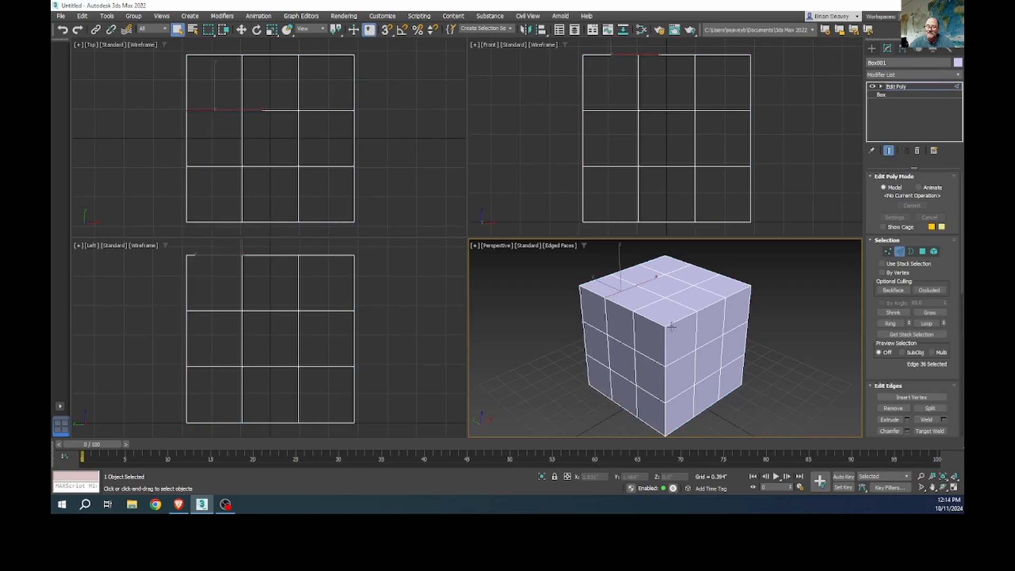
click(659, 302)
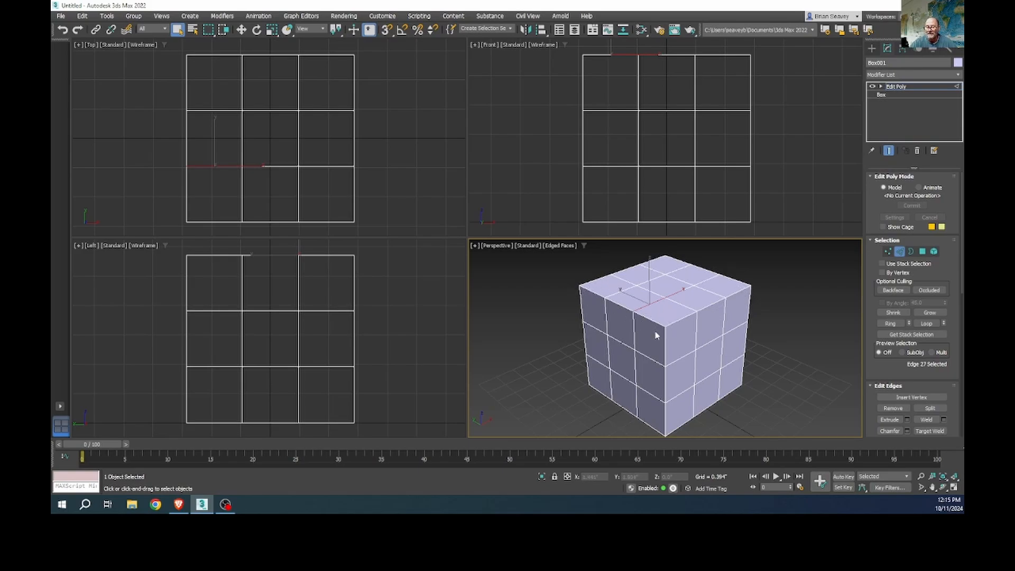
ctrl+click(620, 291)
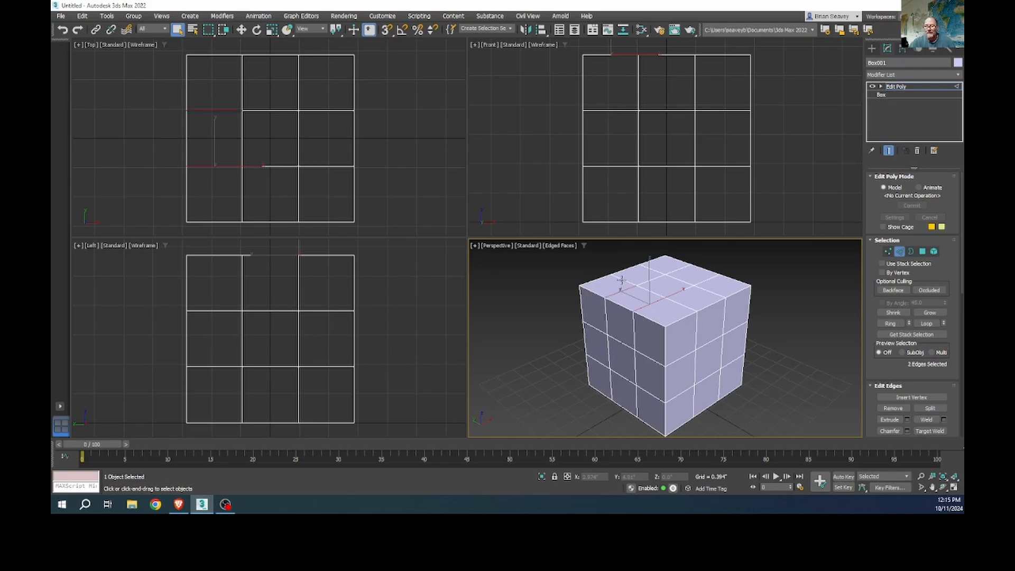
ctrl+click(621, 281)
ctrl+click(651, 268)
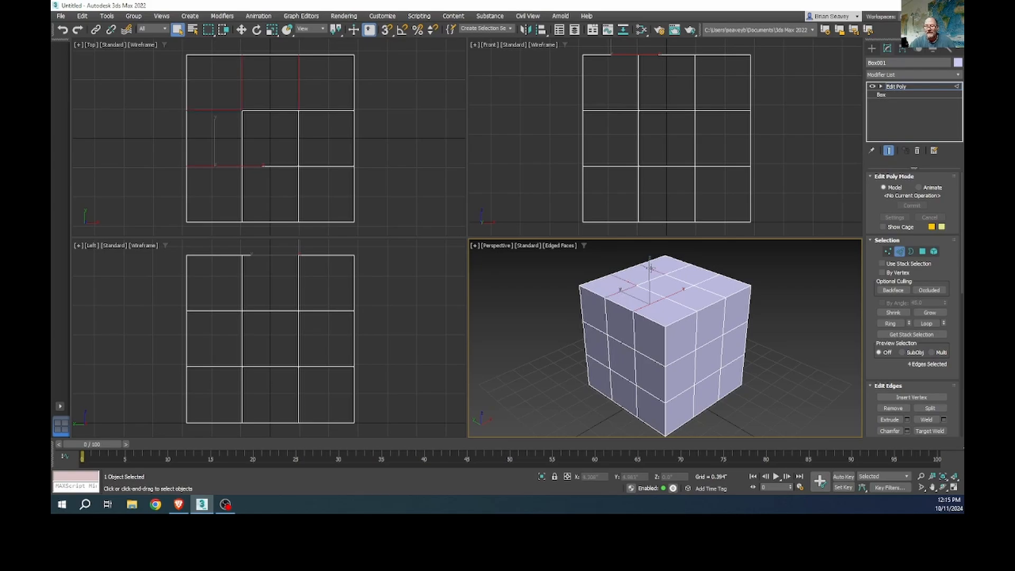
ctrl+click(596, 329)
ctrl+click(595, 364)
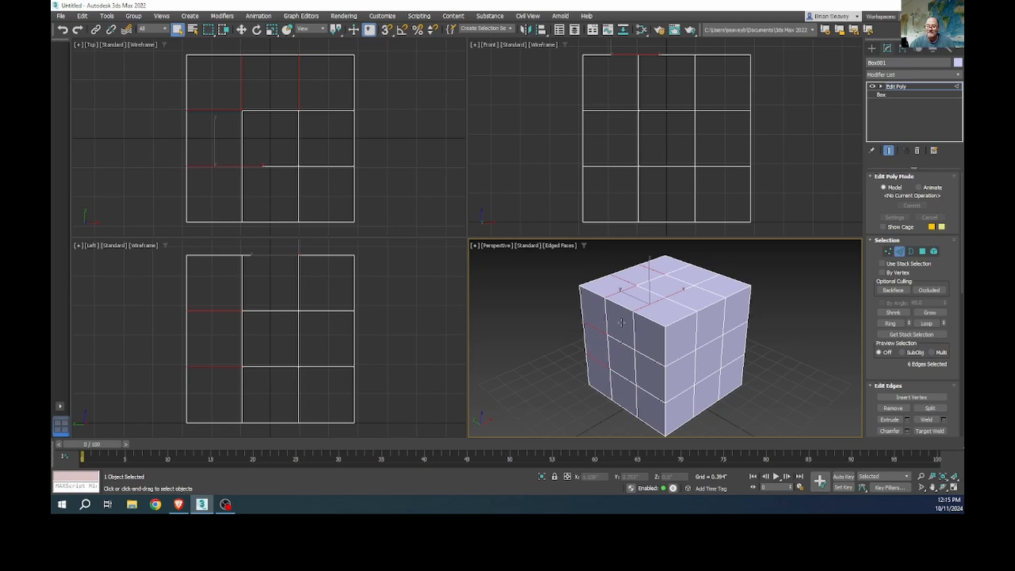
click(928, 324)
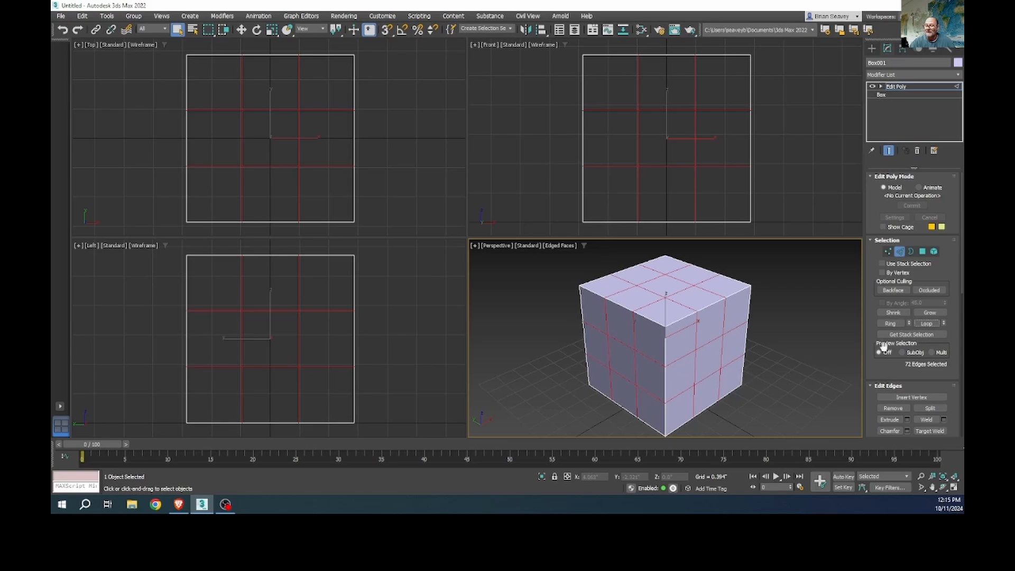
Step: Try scaling the selected edge loops uniformly and undo the change
alt+middle_drag(668, 396, 643, 394)
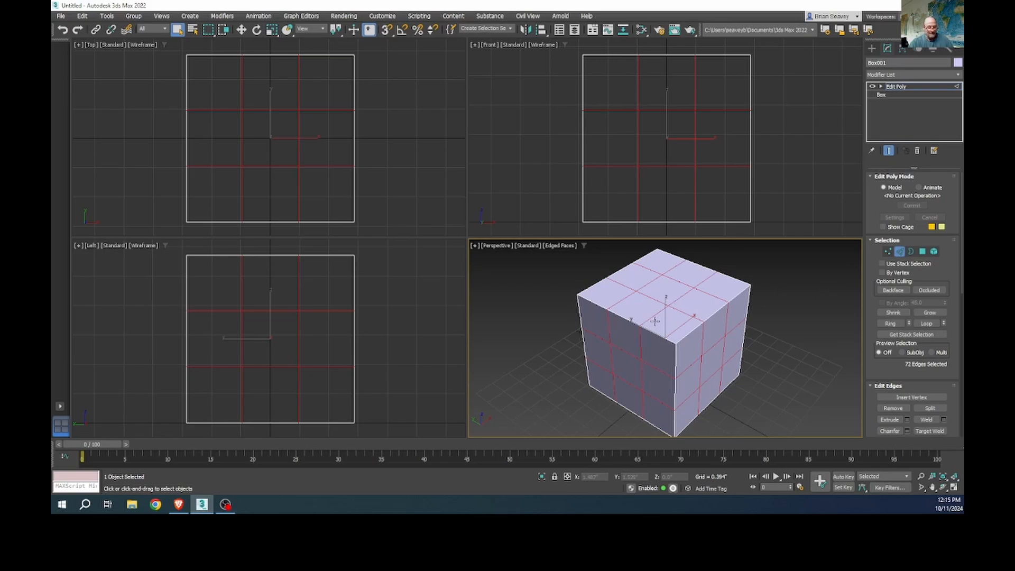
key(r)
drag(664, 341, 668, 364)
key(ctrl+z)
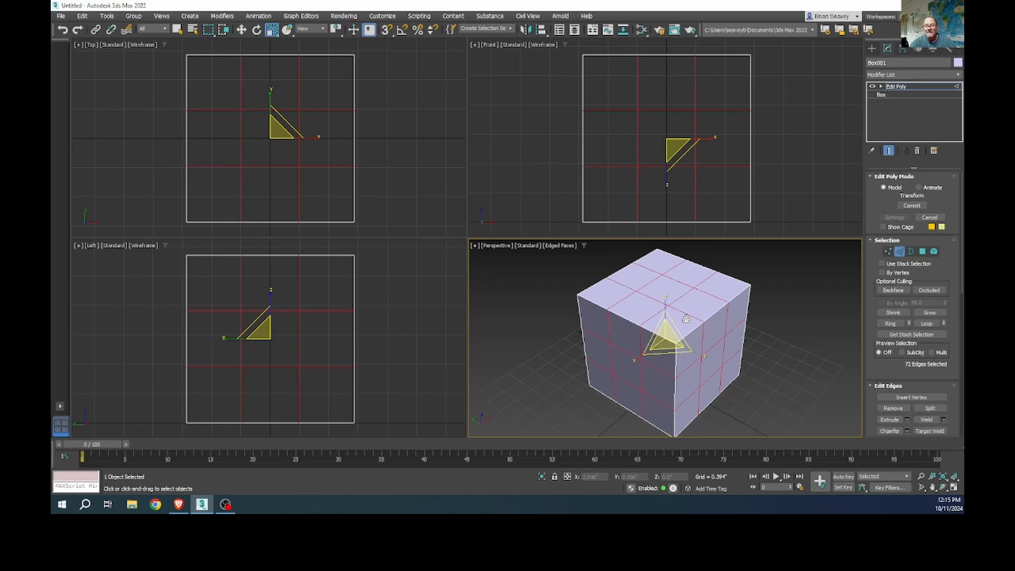
Step: Chamfer the selected edge loops by 0.03"
click(906, 431)
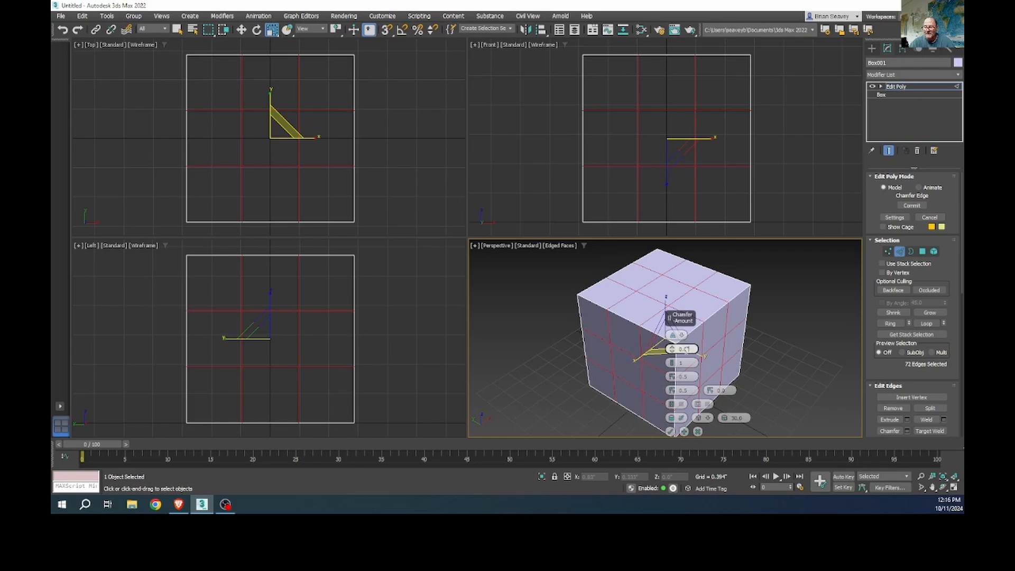
click(688, 348)
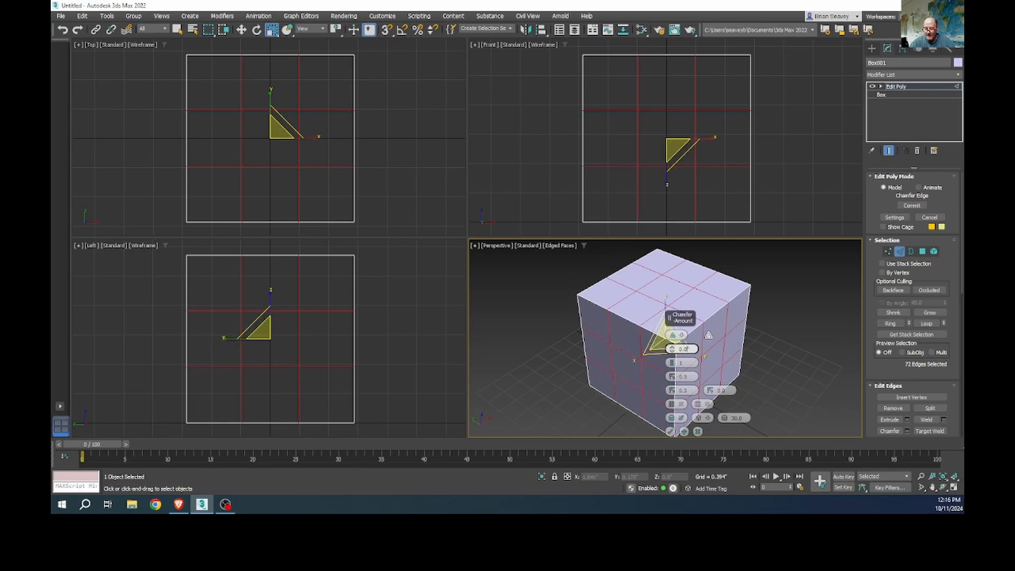
key(Return)
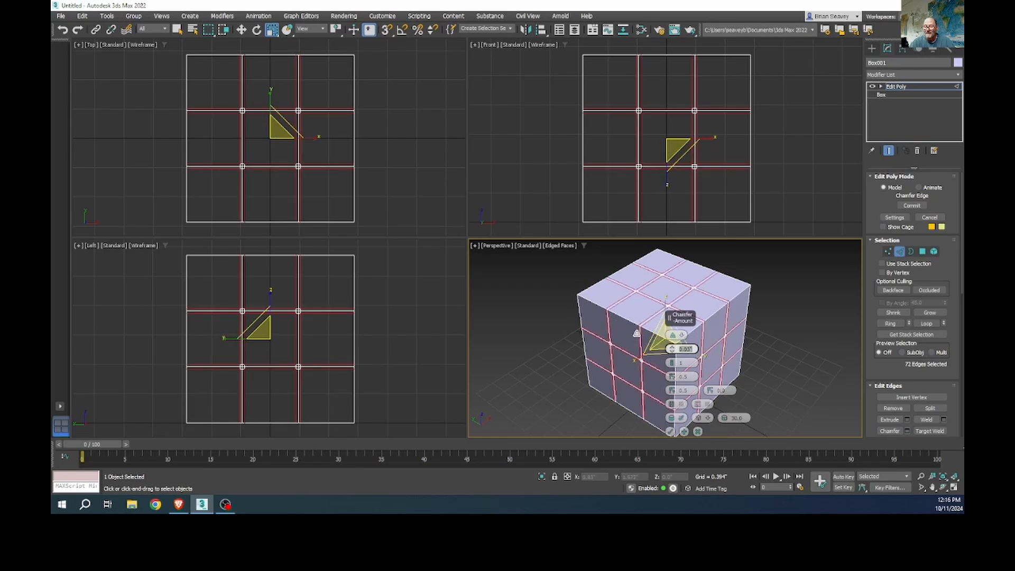
scroll(637, 333, up, 5)
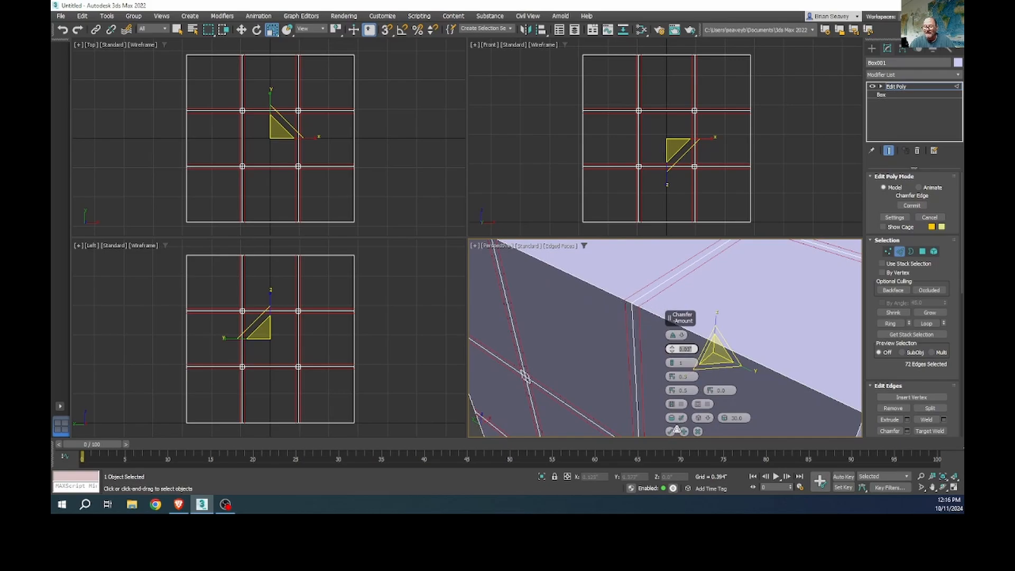
click(671, 431)
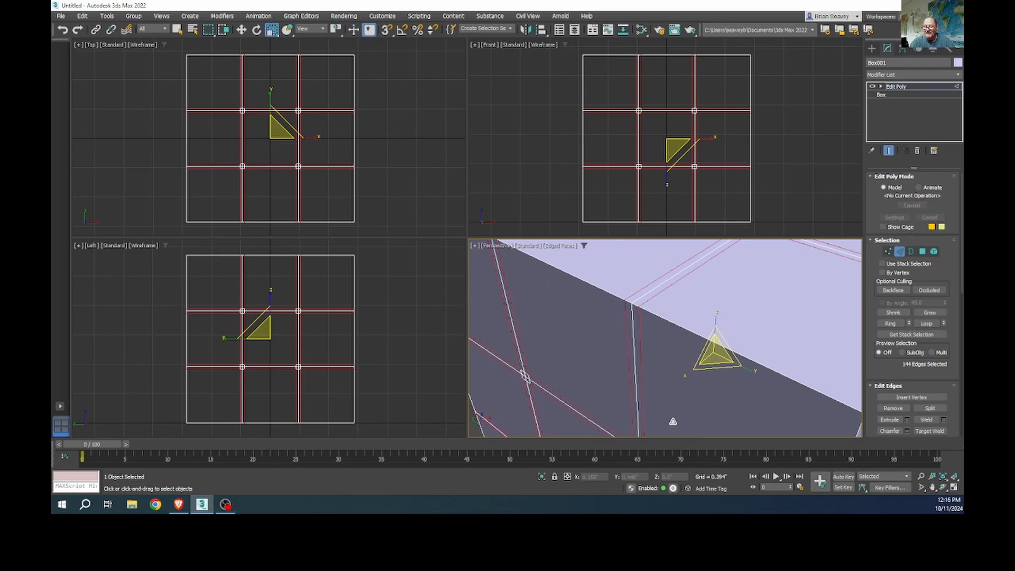
Step: Select the center edge of each of the four chamfered divisions on the cube's top face and expand them to full loops
click(640, 297)
middle_drag(620, 325, 707, 406)
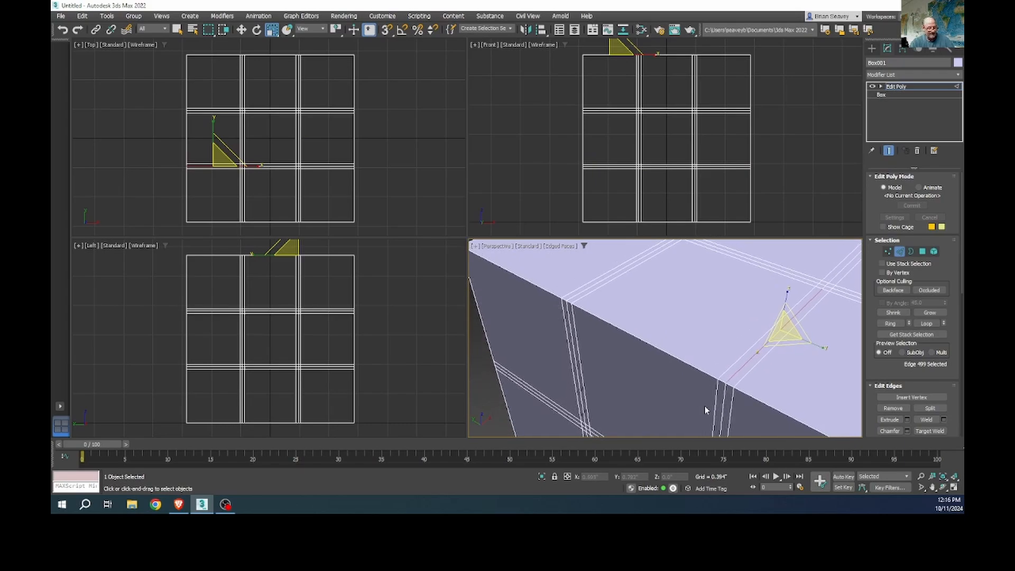
key(q)
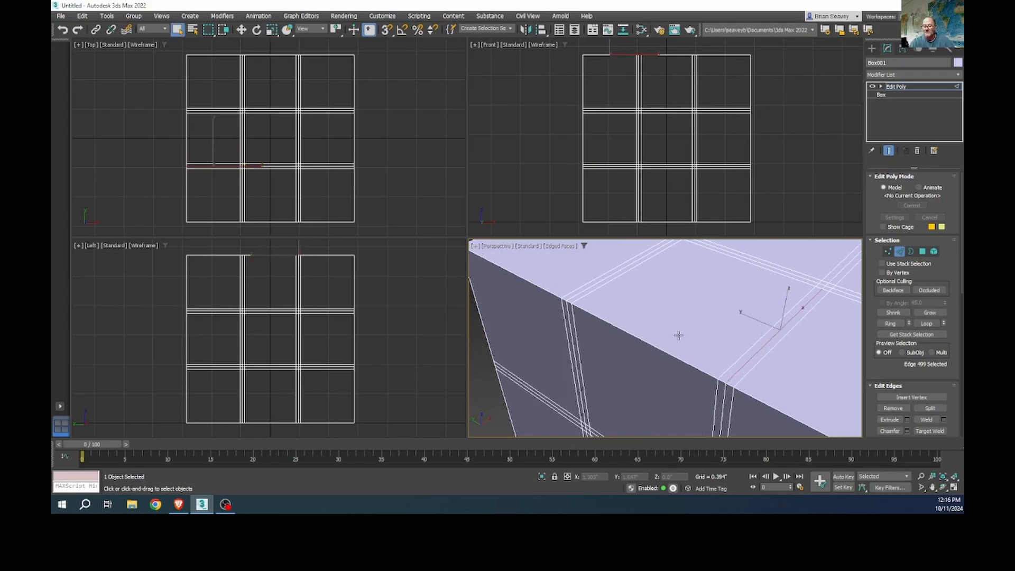
scroll(691, 354, down, 5)
scroll(649, 324, up, 4)
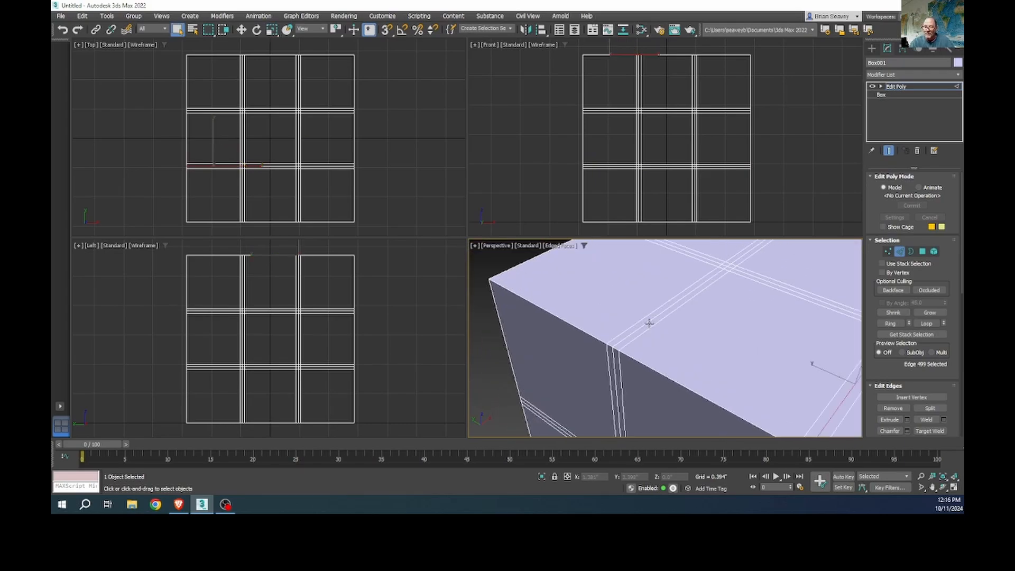
ctrl+click(649, 323)
scroll(730, 363, down, 2)
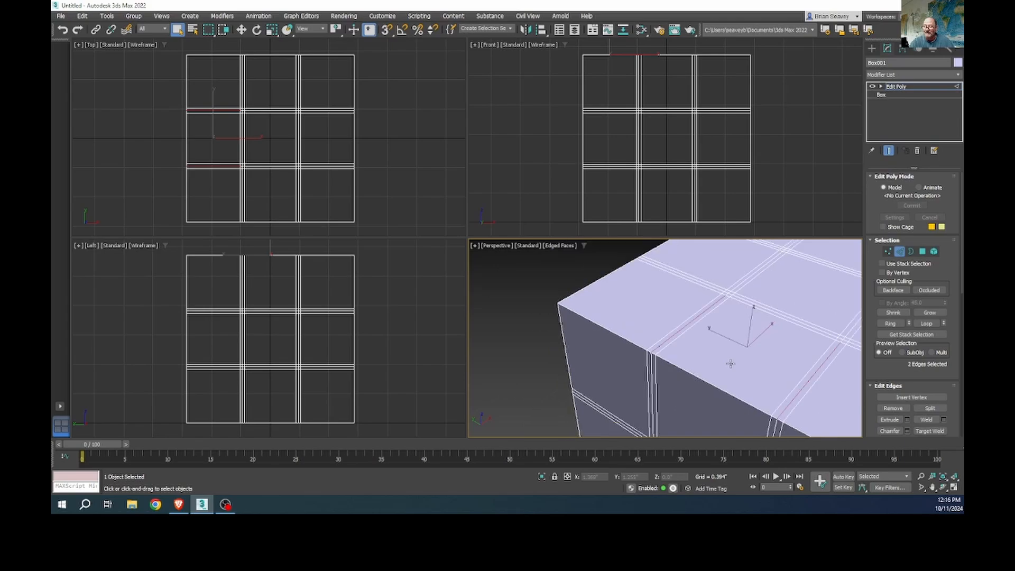
middle_drag(731, 363, 604, 360)
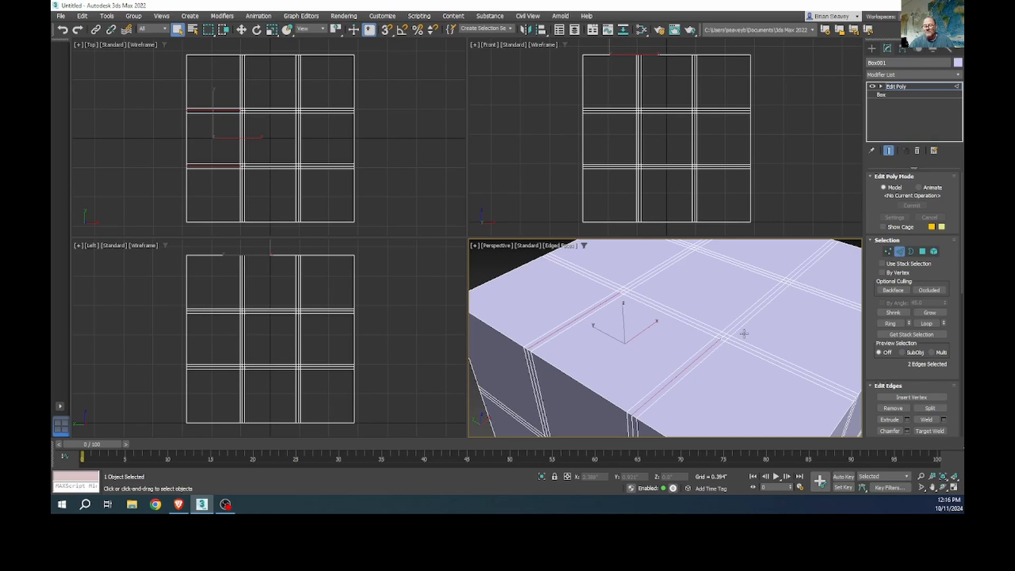
ctrl+click(603, 282)
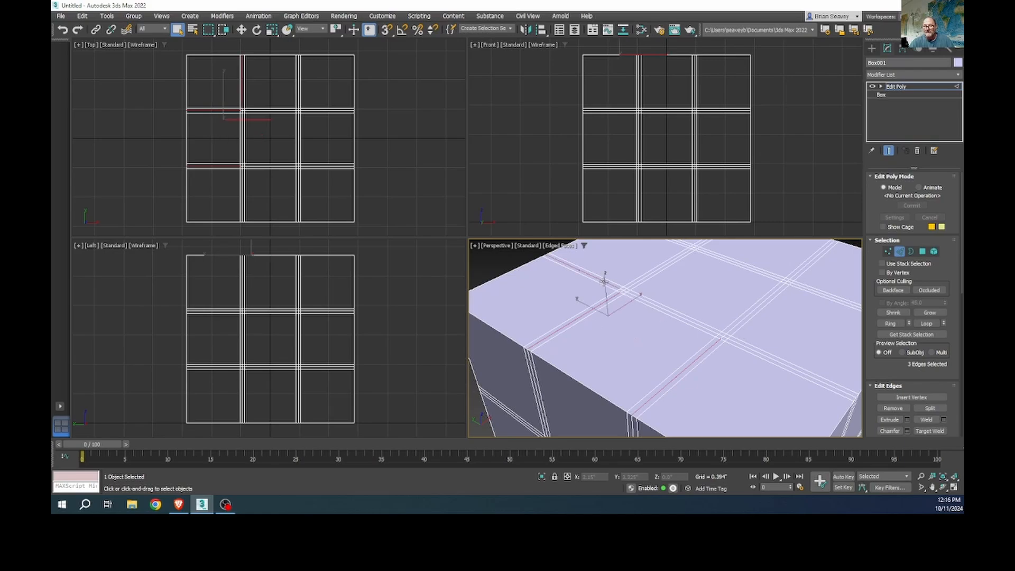
middle_drag(653, 283, 634, 333)
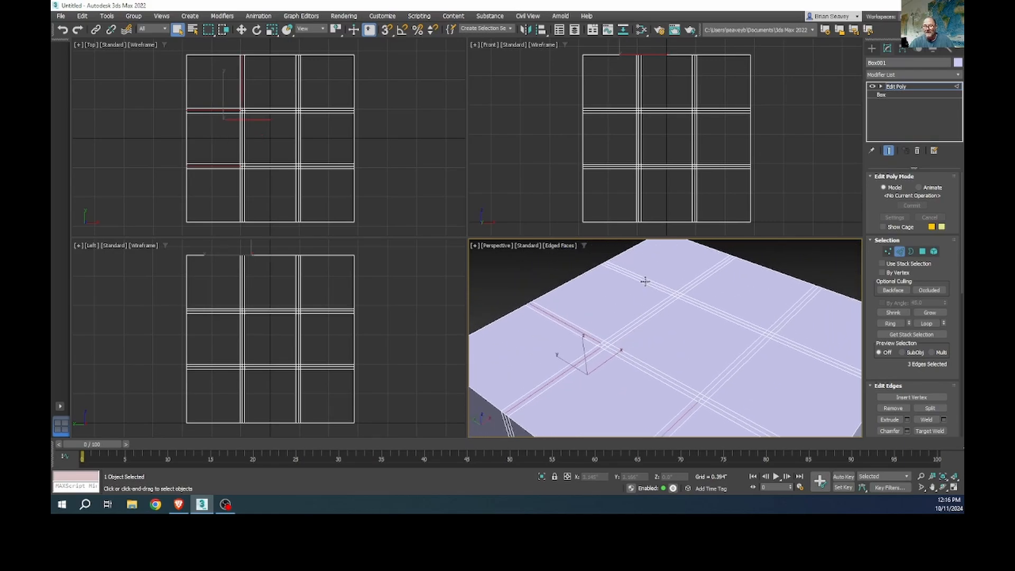
ctrl+click(645, 282)
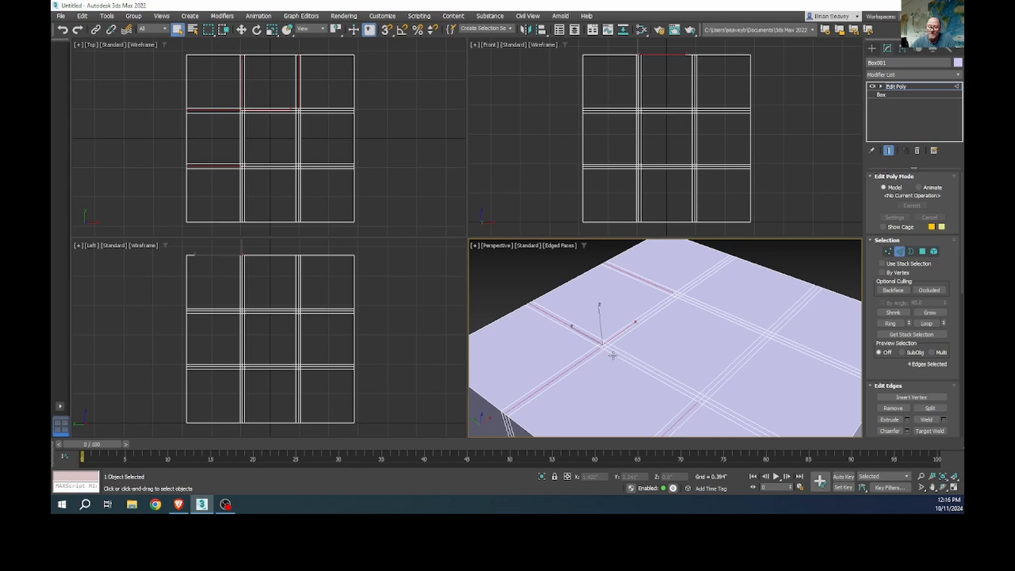
click(928, 324)
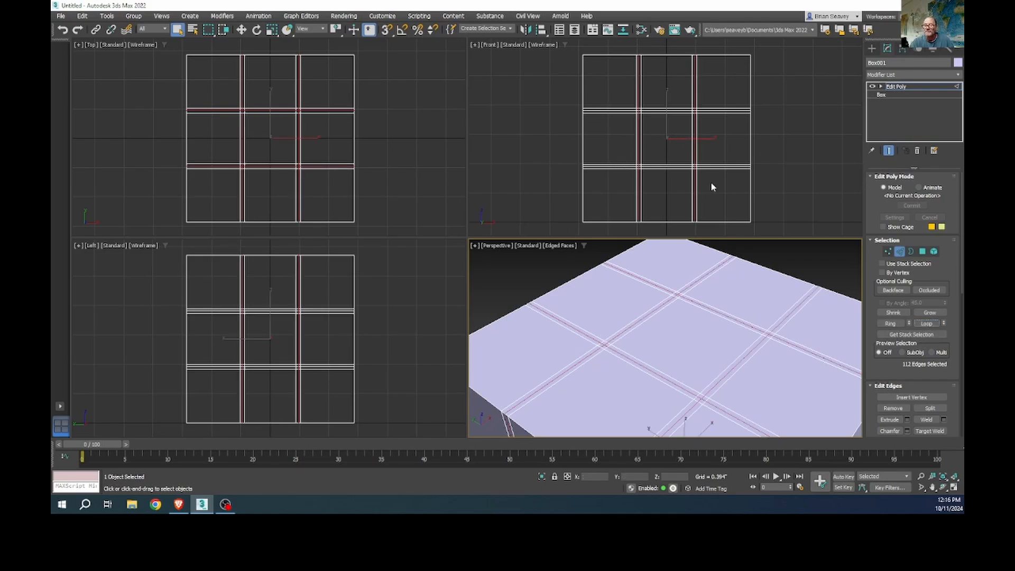
Step: Deselect the loop edges on the cube's side faces, keeping only those on the top and bottom faces
middle_drag(709, 188, 686, 197)
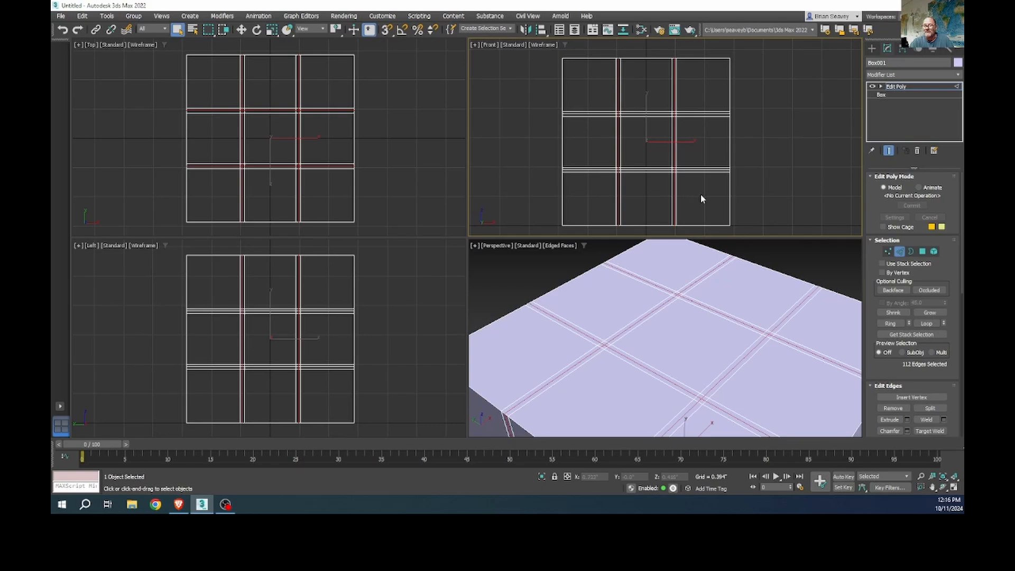
alt+drag(695, 195, 606, 89)
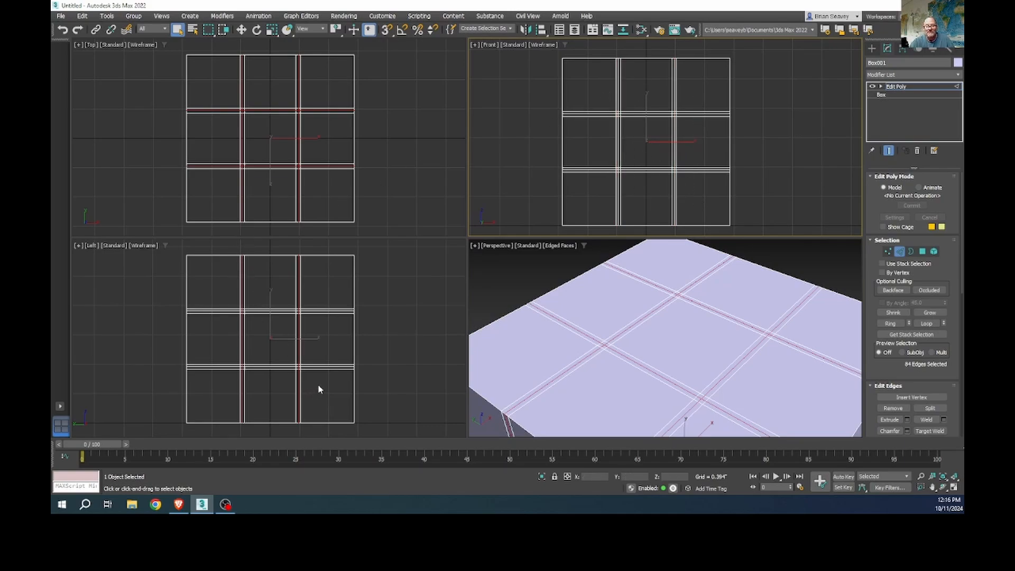
alt+drag(319, 389, 222, 299)
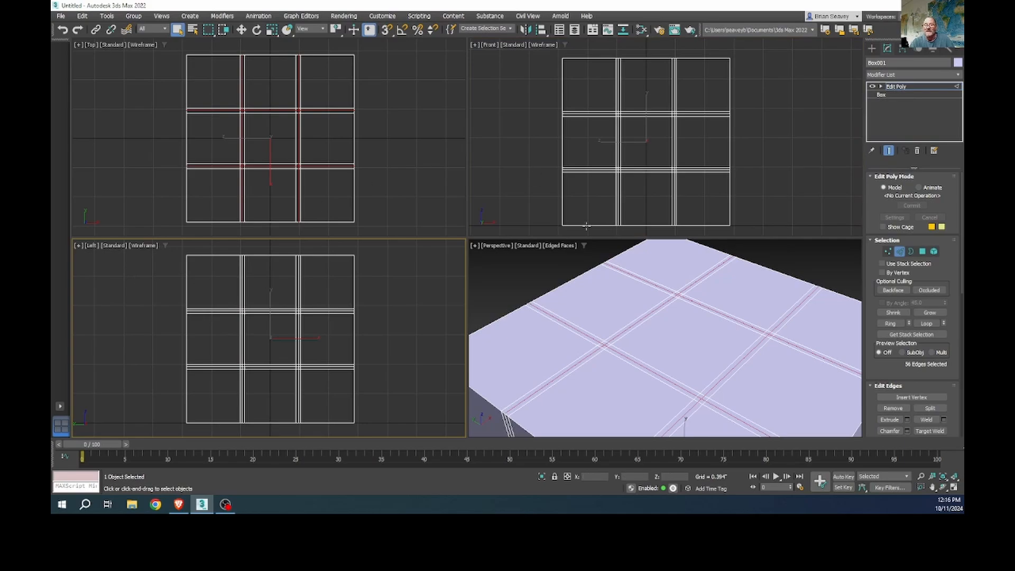
Step: Try scaling the selected top and bottom edges along the Z axis
scroll(673, 370, down, 10)
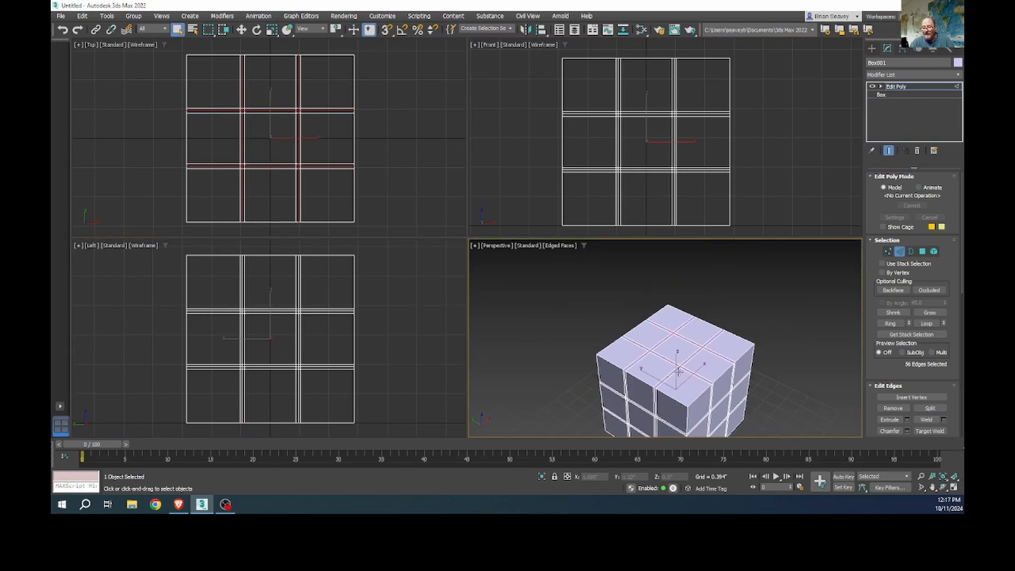
alt+middle_drag(683, 381, 654, 321)
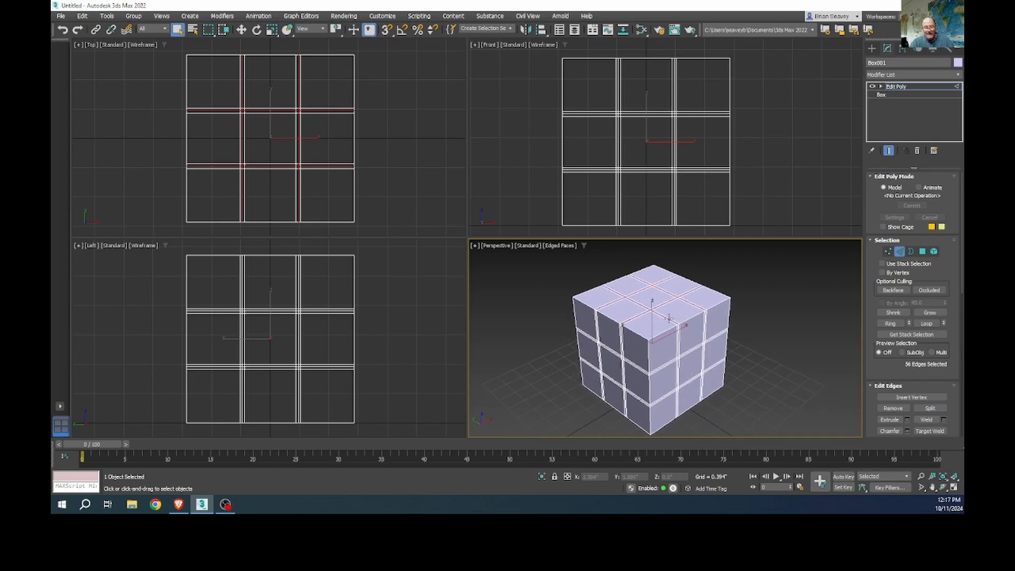
key(r)
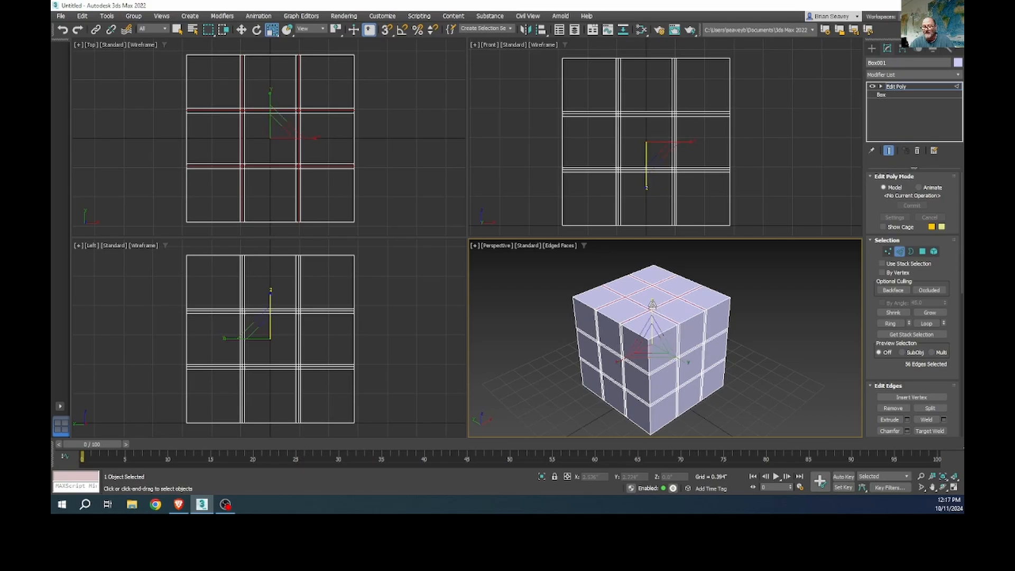
drag(651, 304, 652, 305)
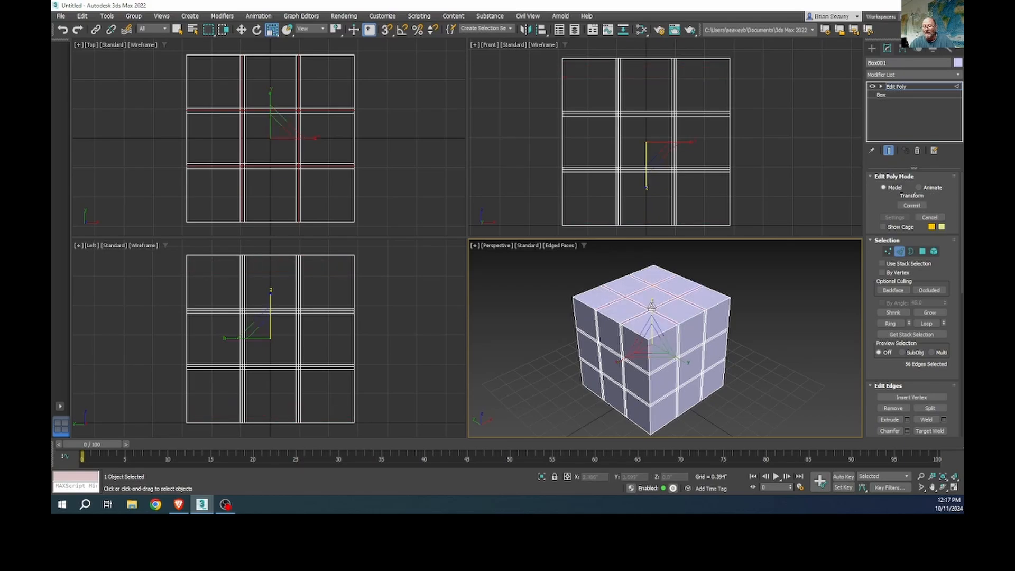
Step: Set transforms to use the selection center and turn on percent snap with a 5% increment
click(335, 33)
drag(335, 35, 337, 63)
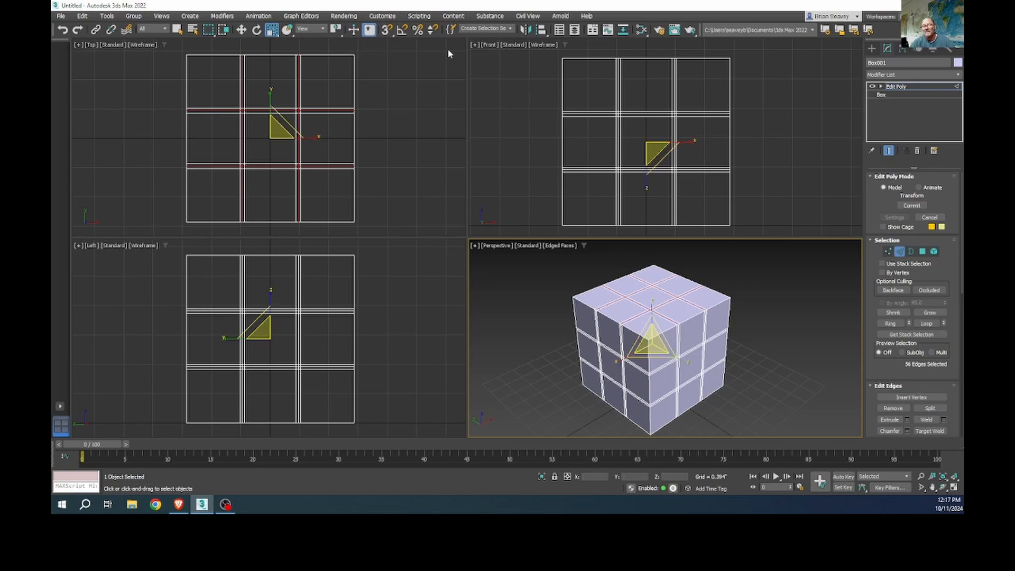
click(417, 30)
right_click(418, 30)
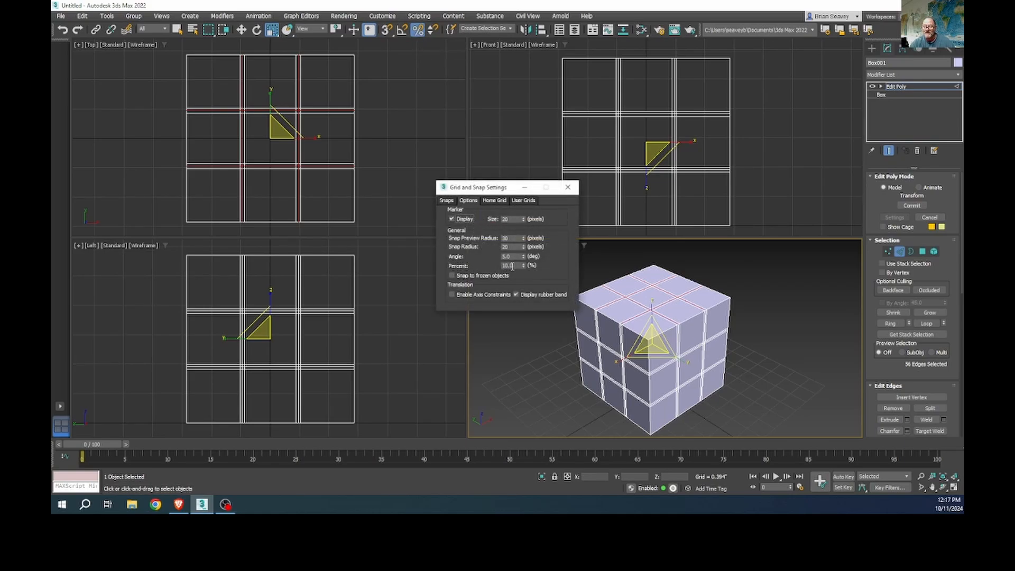
drag(512, 267, 495, 265)
text(5)
click(568, 187)
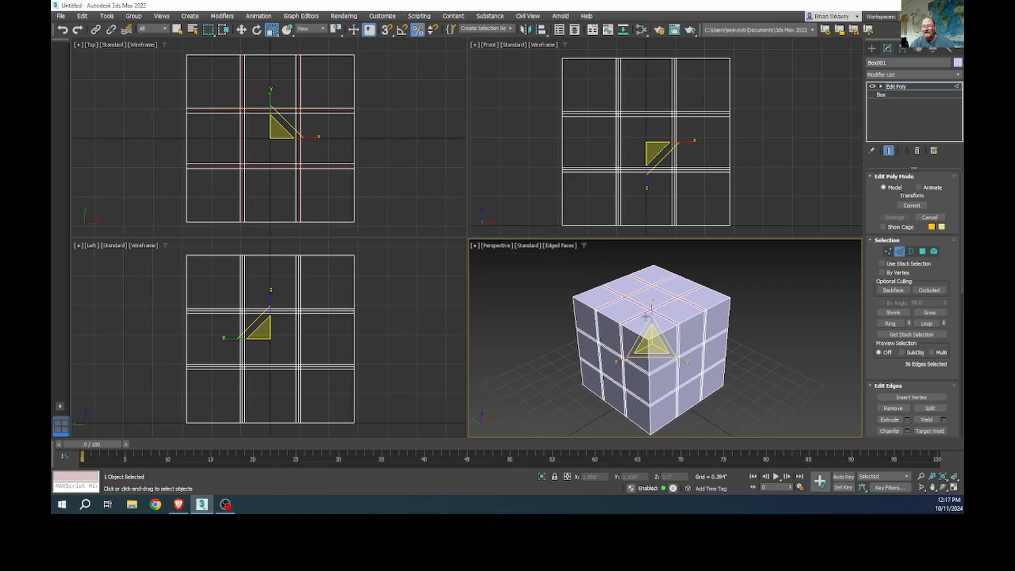
Step: Scale the selected top and bottom edges inward along the Z axis by about 5% and inspect the resulting grooves
drag(651, 305, 651, 307)
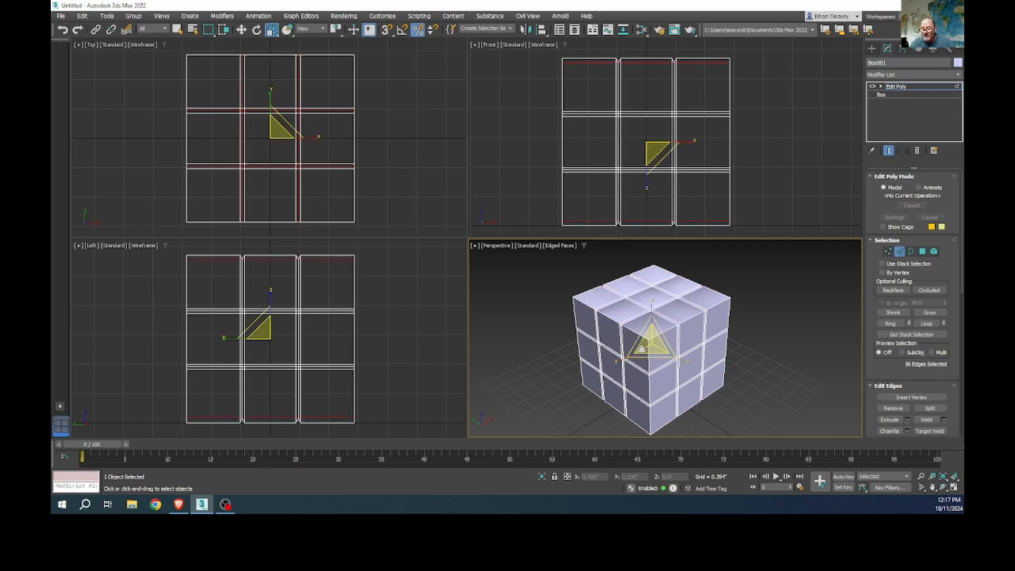
alt+middle_drag(641, 350, 676, 303)
scroll(676, 304, up, 6)
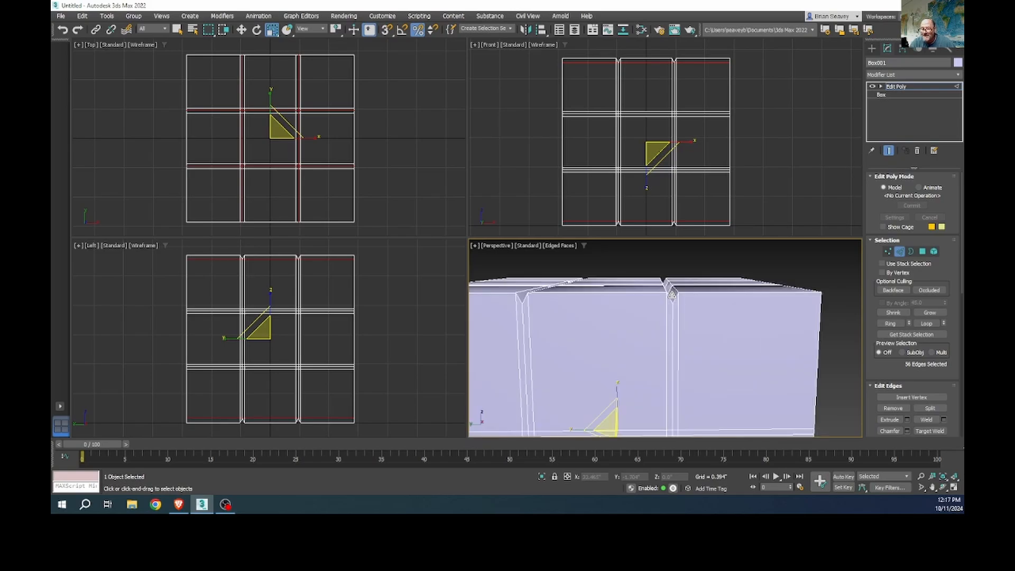
scroll(677, 310, down, 8)
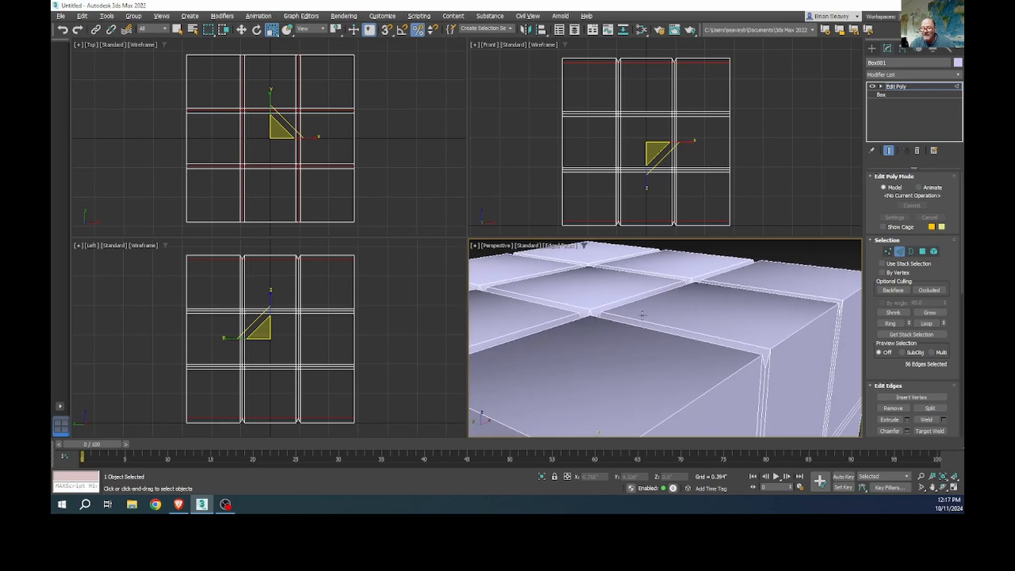
middle_drag(657, 347, 683, 316)
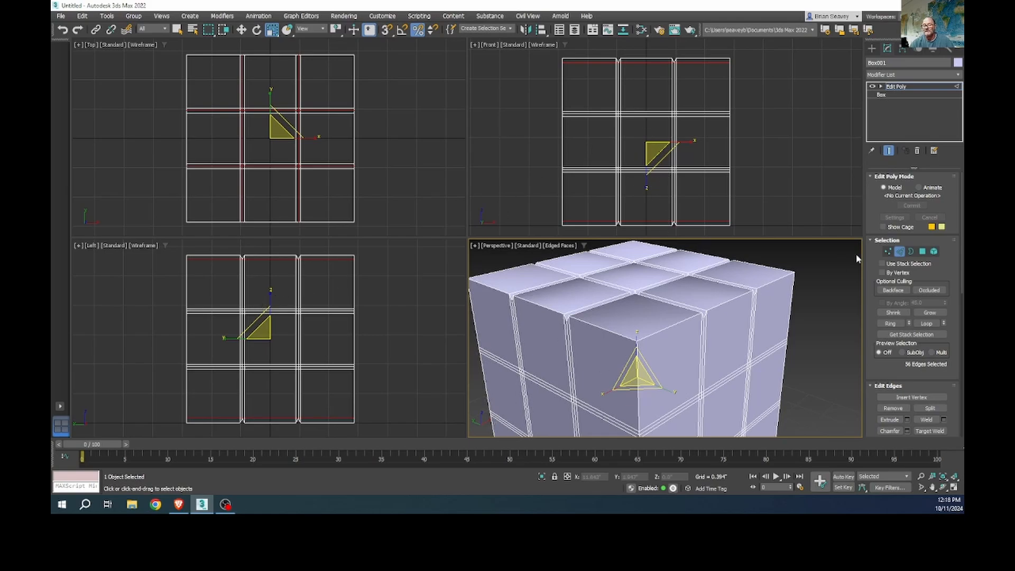
Step: Select the center edge of each of the four divisions on the cube's front face and expand them to full loops
click(617, 85)
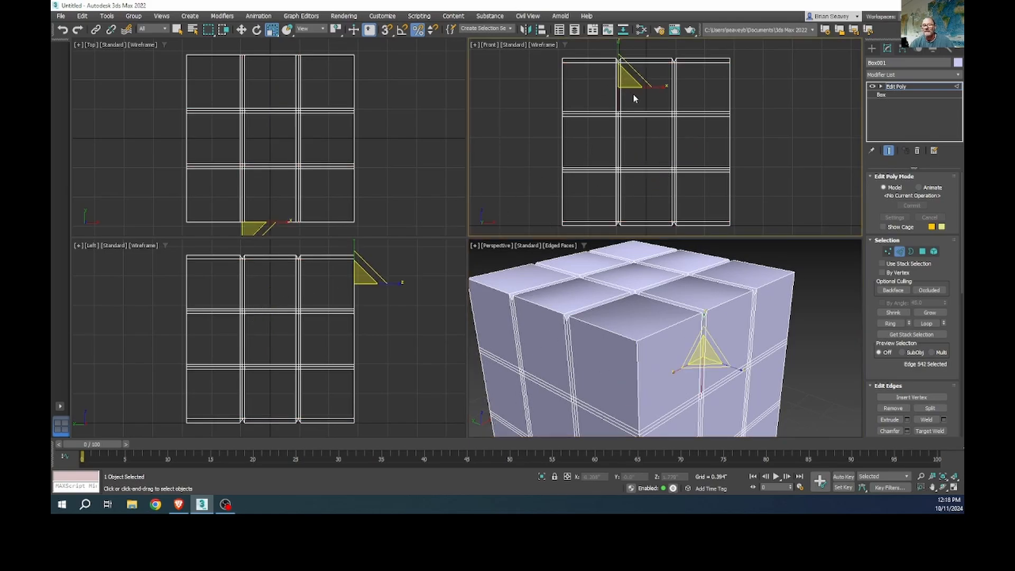
ctrl+click(675, 93)
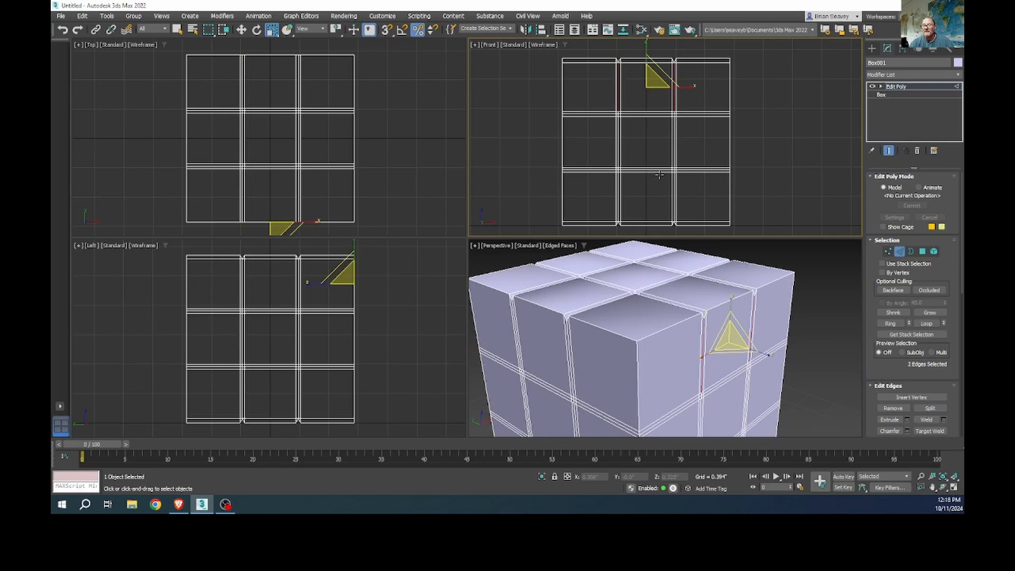
ctrl+click(595, 169)
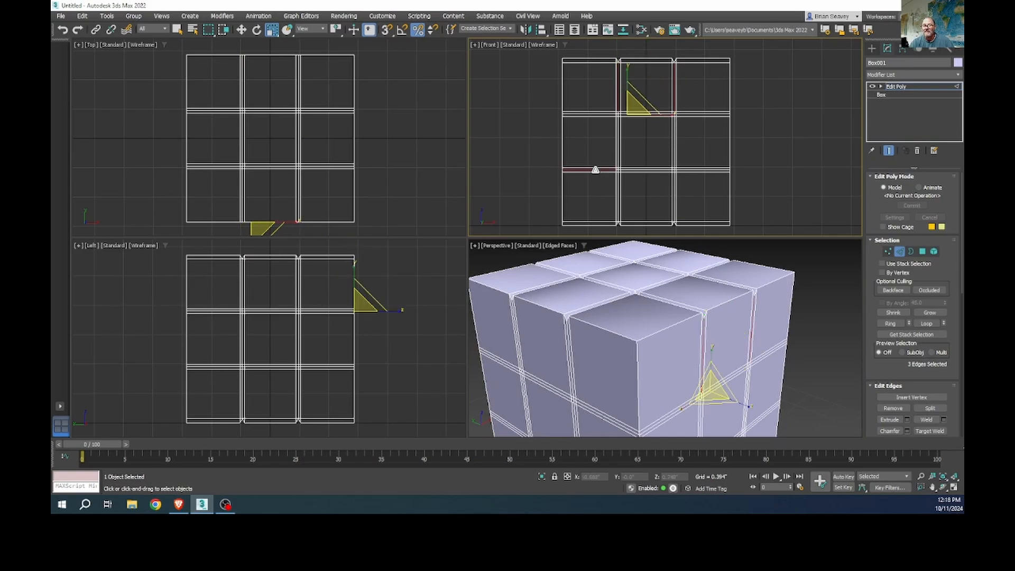
ctrl+click(591, 113)
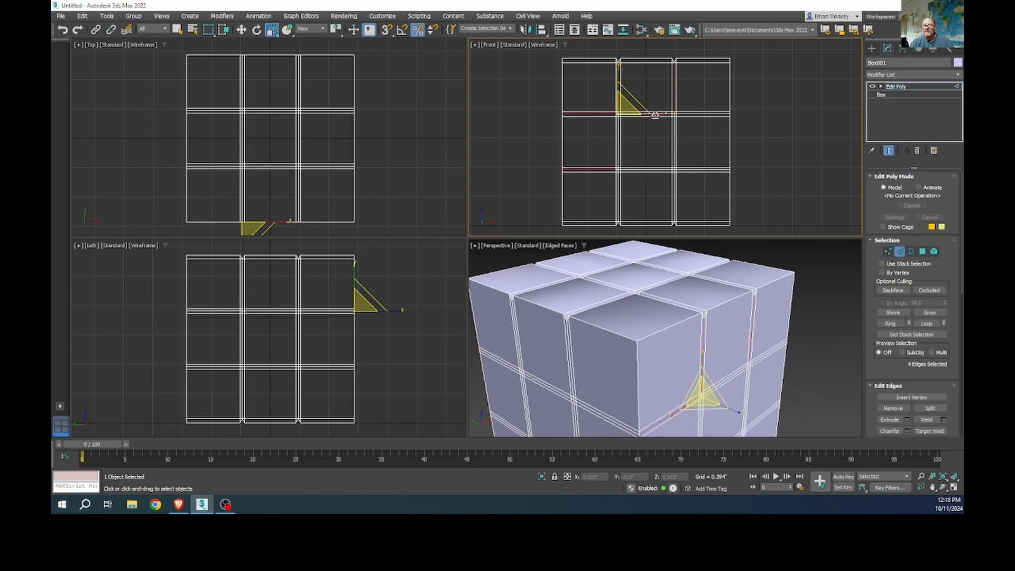
click(926, 323)
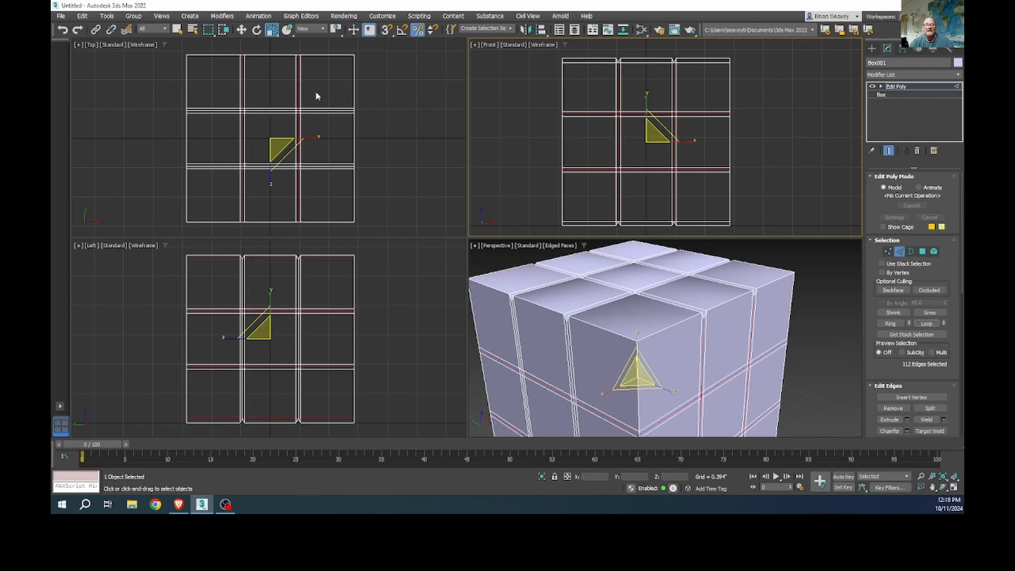
Step: Keep only the front and back face edges selected and scale them inward along the Y axis by about 5%
alt+drag(321, 95, 222, 182)
alt+drag(324, 298, 219, 380)
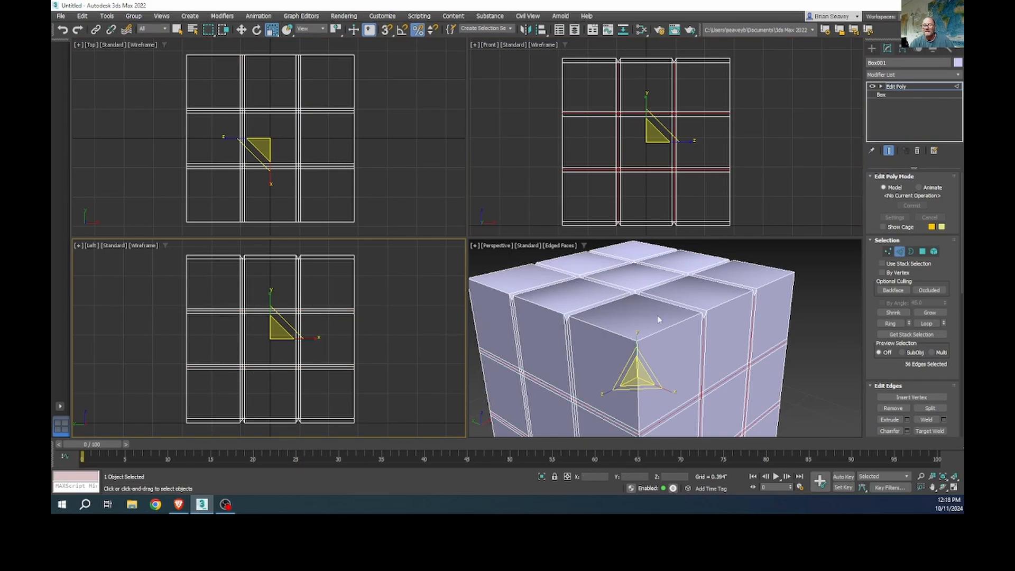
middle_drag(706, 368, 794, 343)
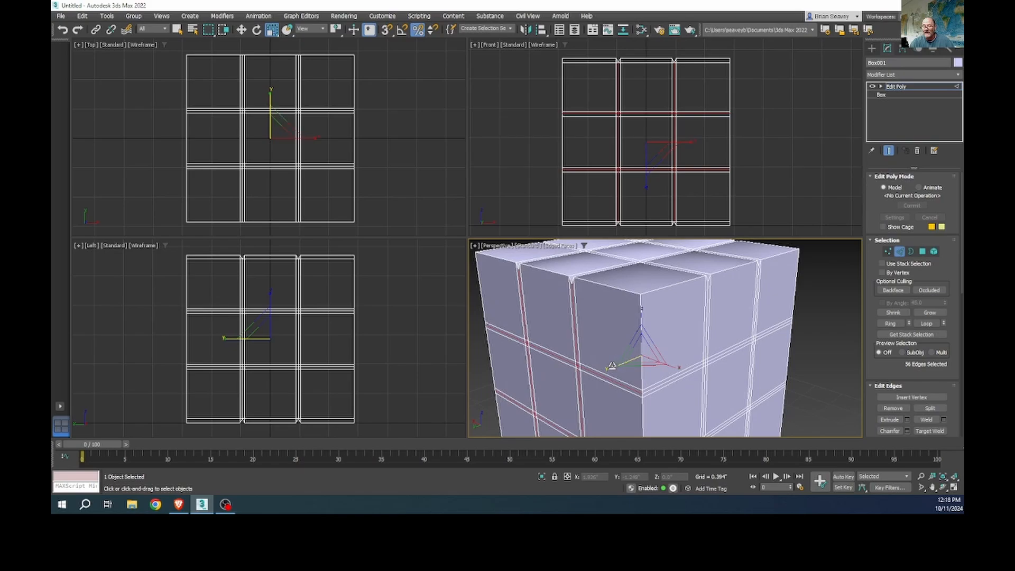
drag(612, 366, 612, 366)
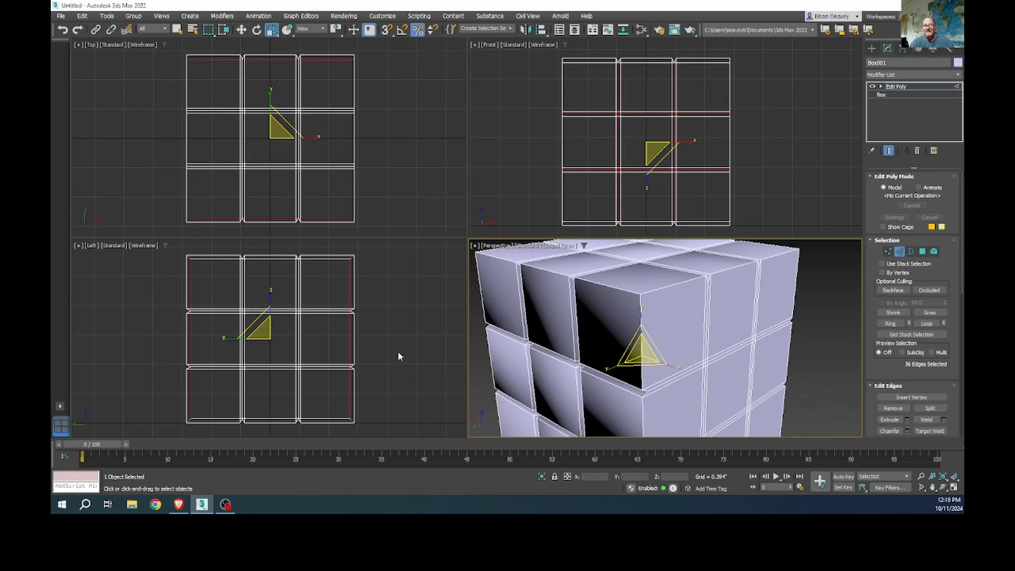
Step: Select the center edge of each of the four divisions on the cube's left face and expand them to full loops
click(322, 309)
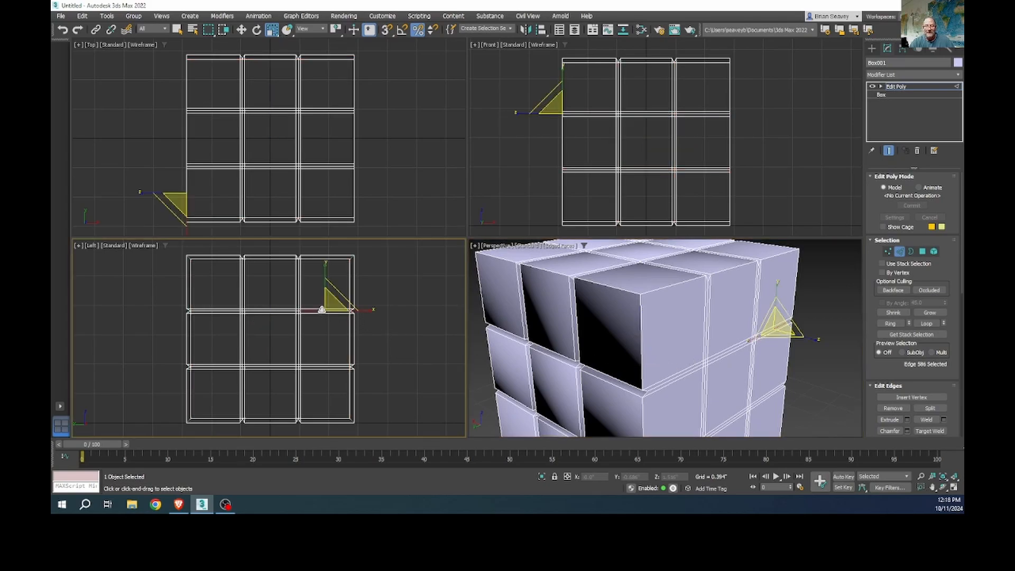
ctrl+click(298, 284)
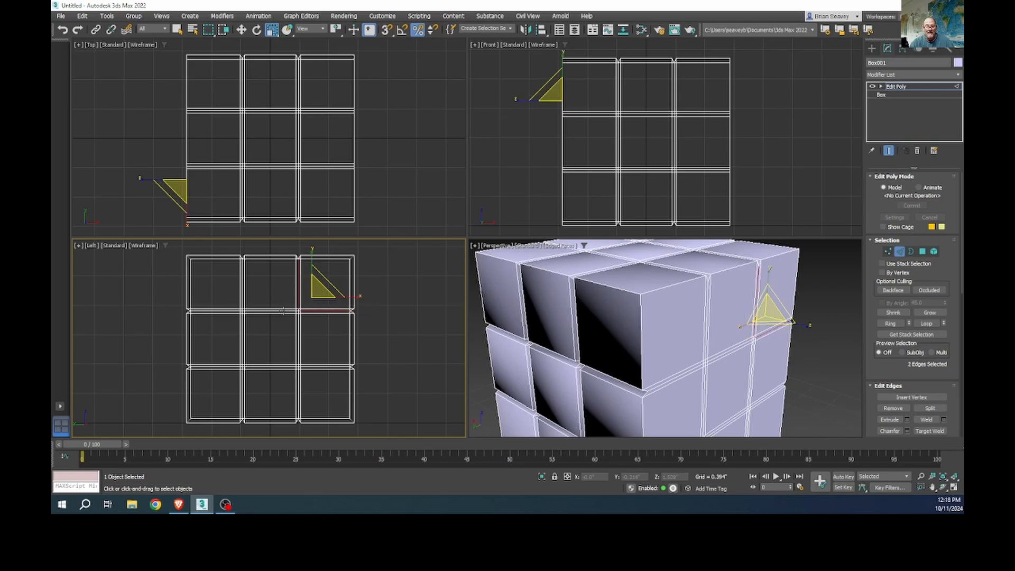
ctrl+click(242, 291)
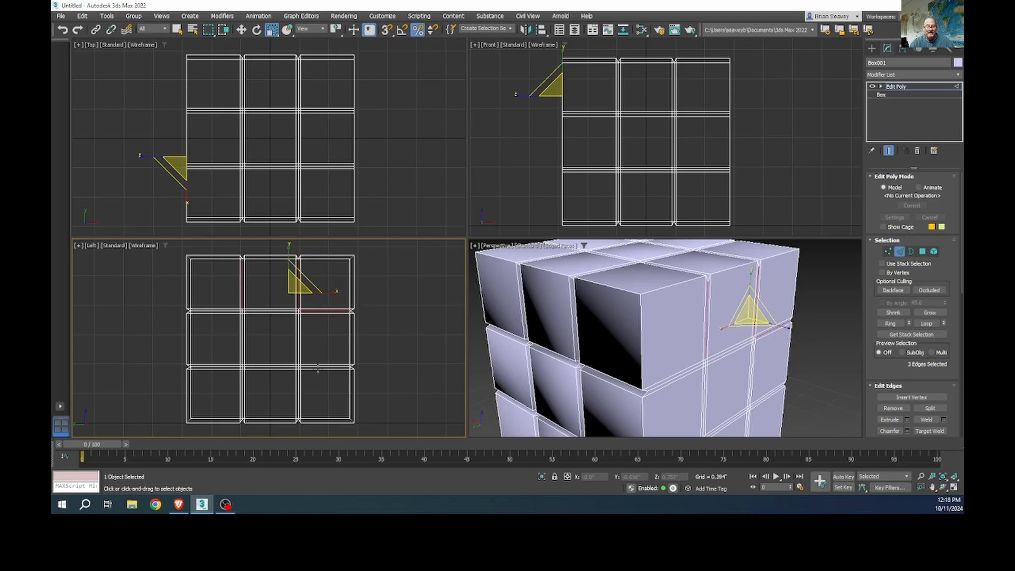
ctrl+click(324, 366)
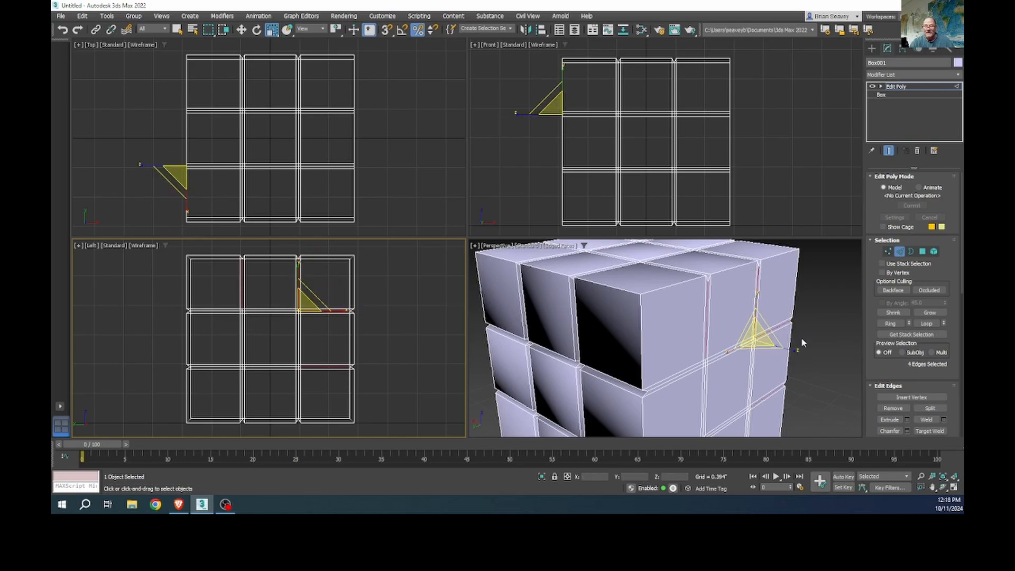
click(927, 323)
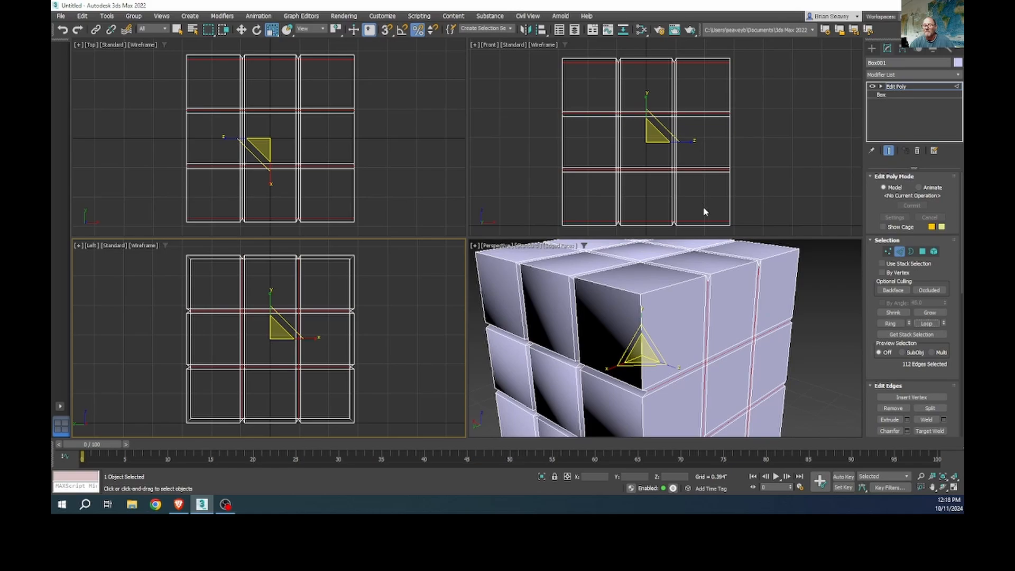
Step: Keep only the left and right face edges selected and scale them inward along the X axis by about 5%
right_click(688, 104)
key(q)
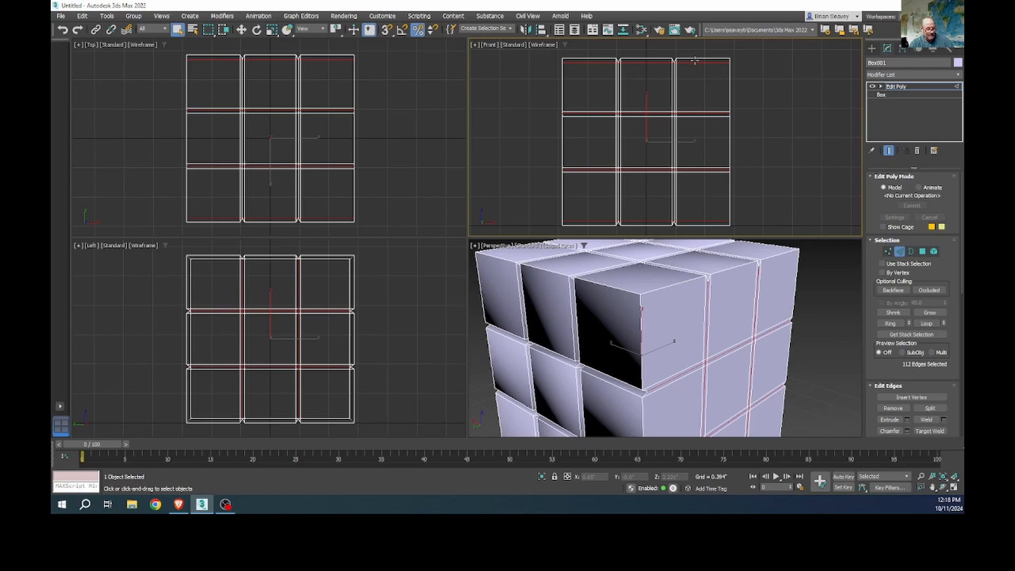
alt+drag(694, 61, 591, 229)
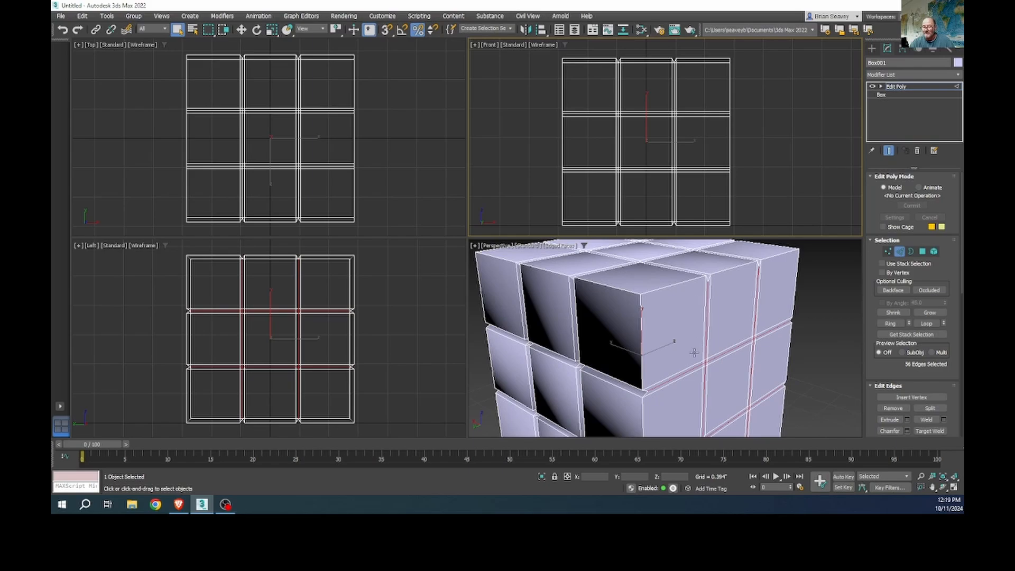
mouse_move(693, 353)
alt+middle_down()
mouse_move(666, 331)
mouse_move(798, 341)
mouse_move(694, 349)
alt+middle_up()
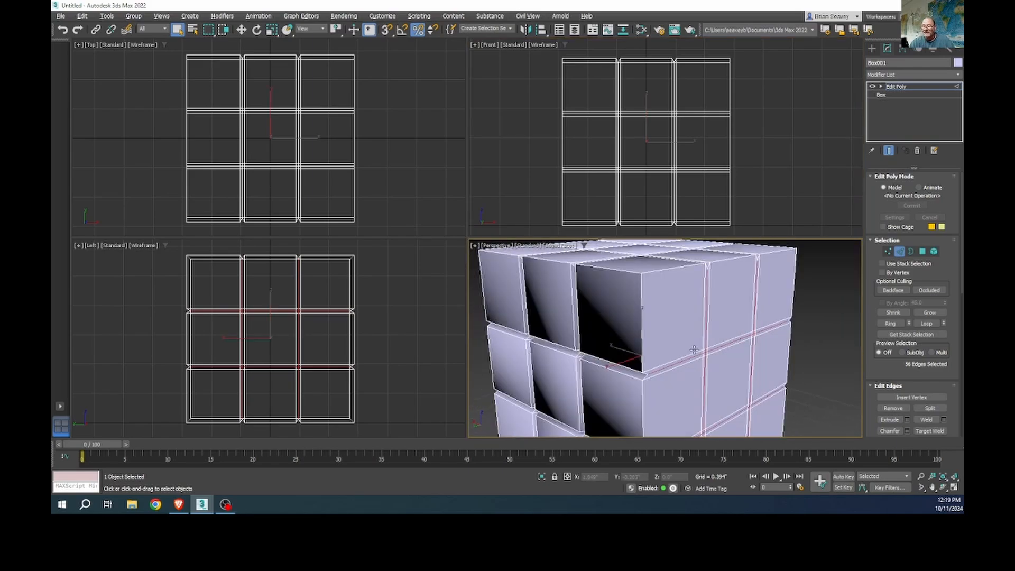
key(r)
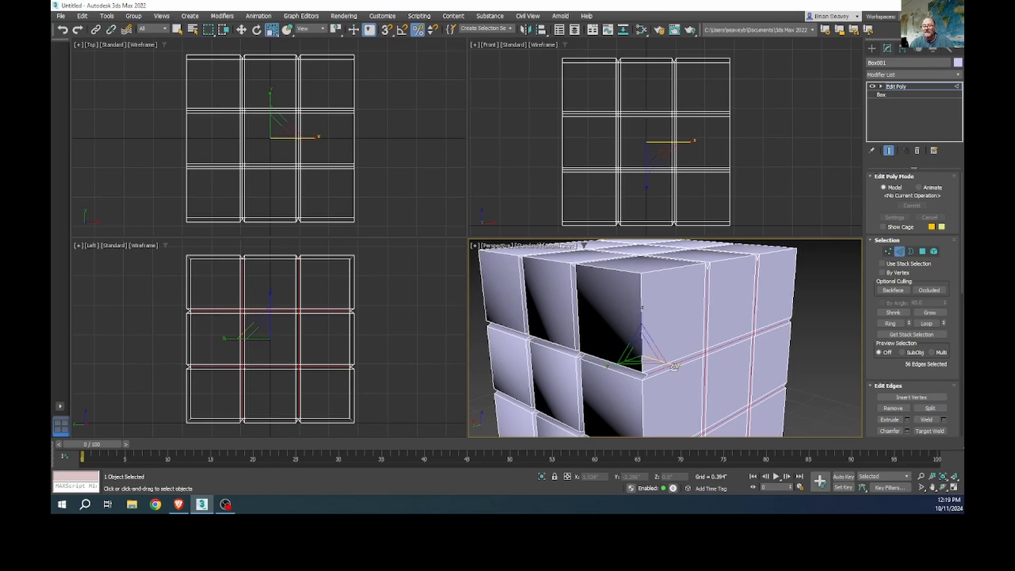
drag(676, 365, 674, 365)
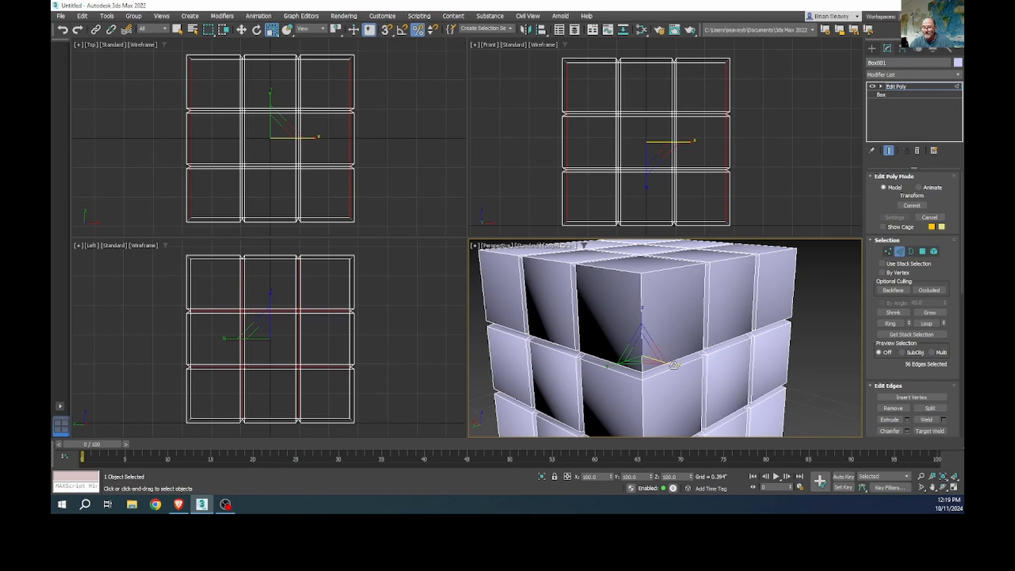
drag(673, 365, 673, 366)
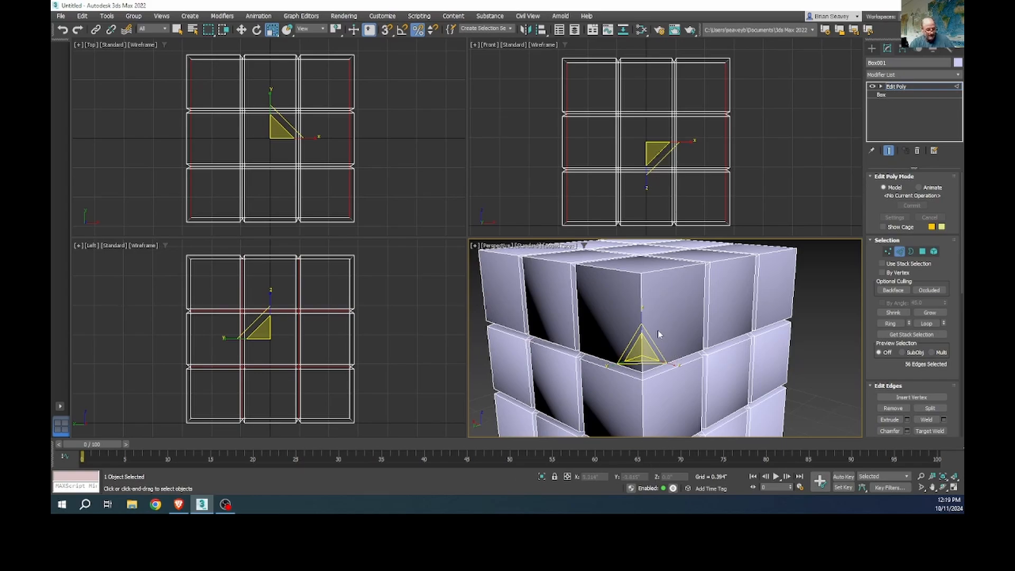
Step: Add the center edges of the front face's four divisions to the selection and expand everything to full loops
alt+middle_drag(658, 330, 671, 347)
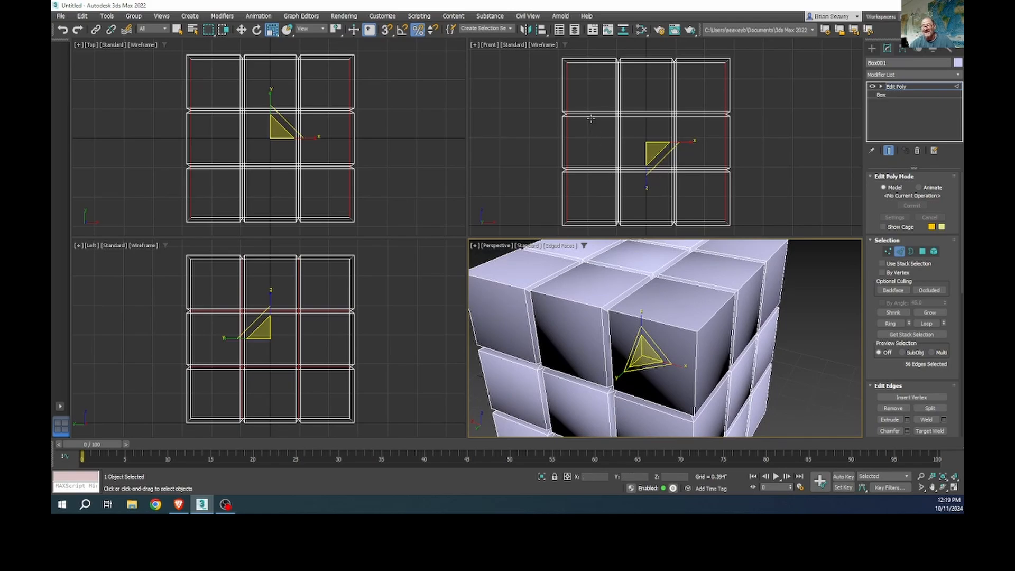
ctrl+click(578, 170)
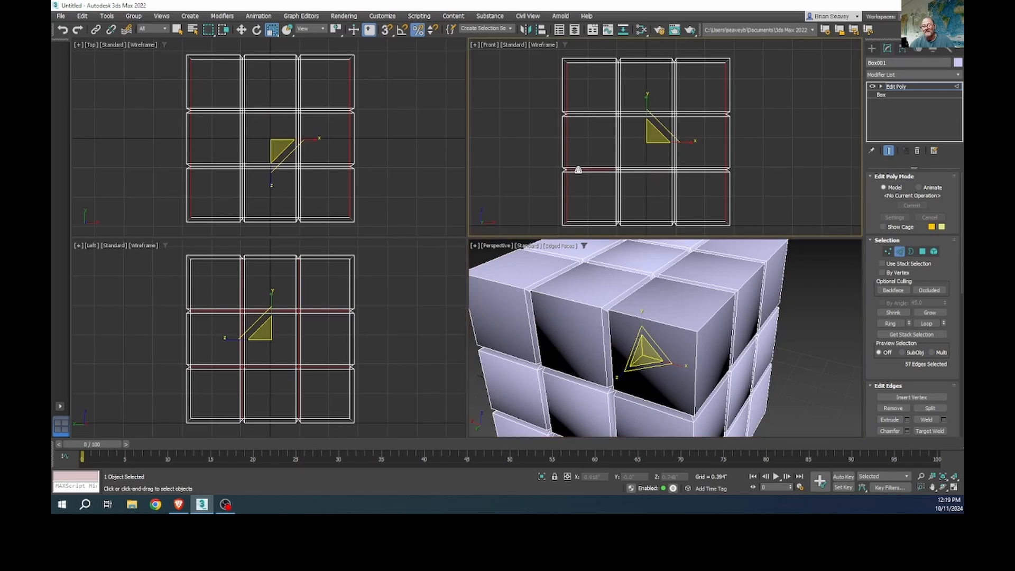
key(q)
ctrl+click(578, 112)
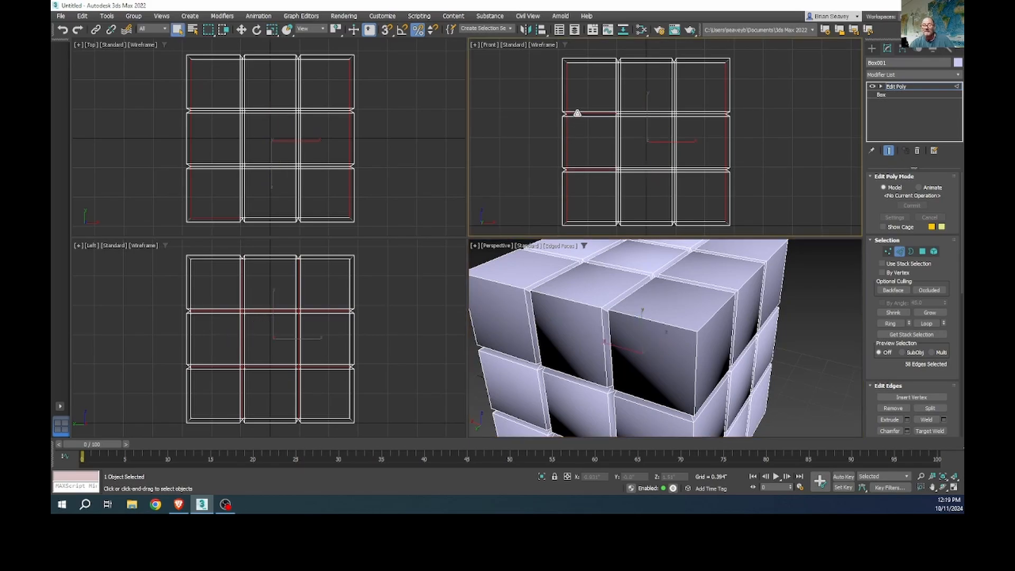
ctrl+click(618, 191)
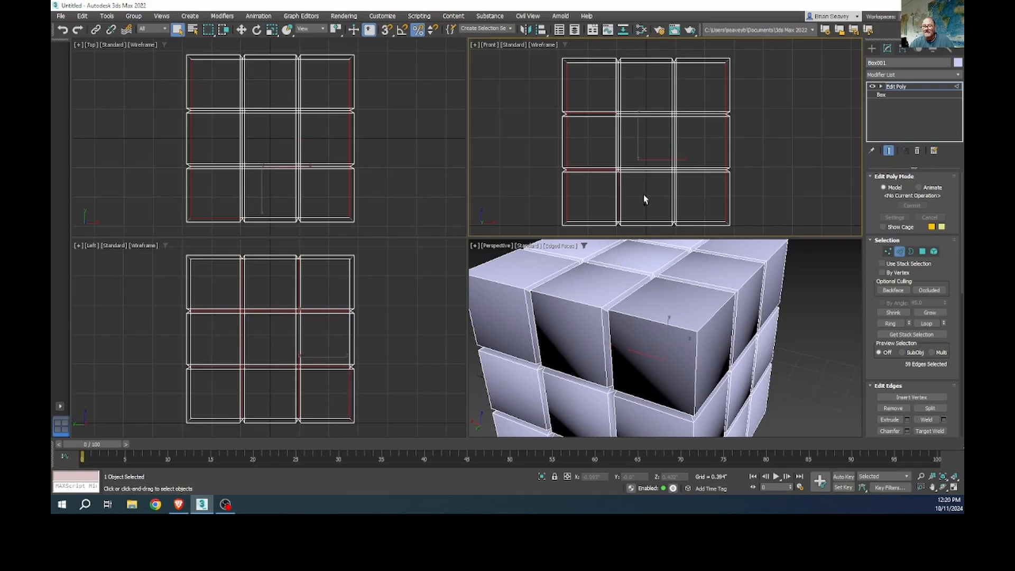
ctrl+click(674, 192)
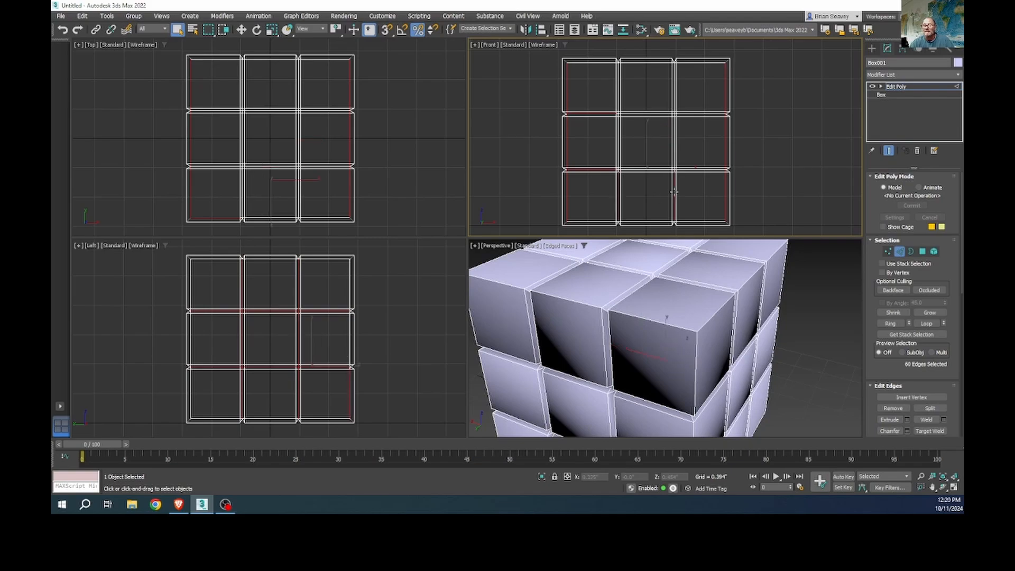
click(926, 323)
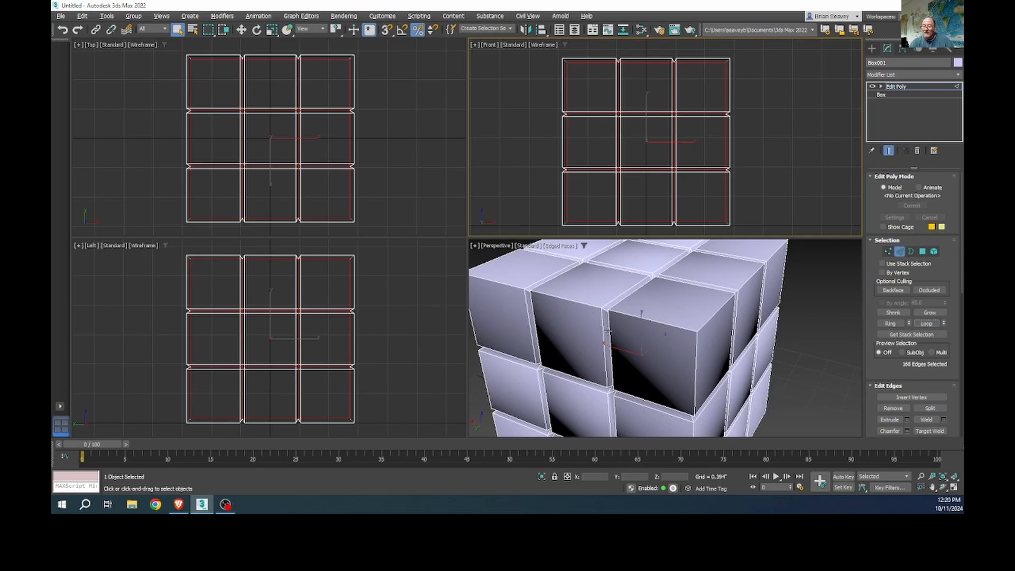
Step: Invert the edge selection and chamfer those edges by 0.03" with 4 segments
alt+middle_drag(608, 330, 503, 330)
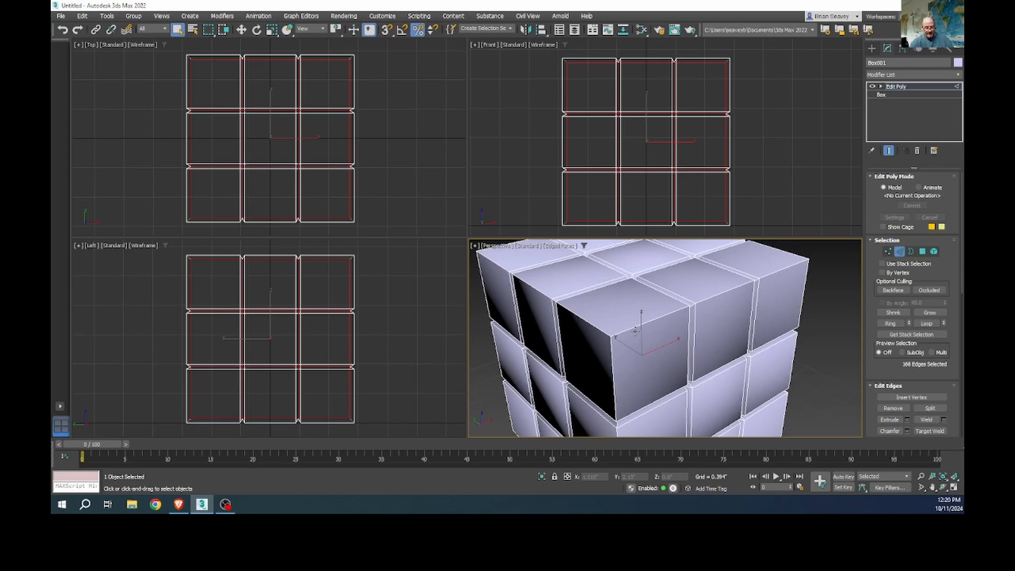
key(ctrl+a)
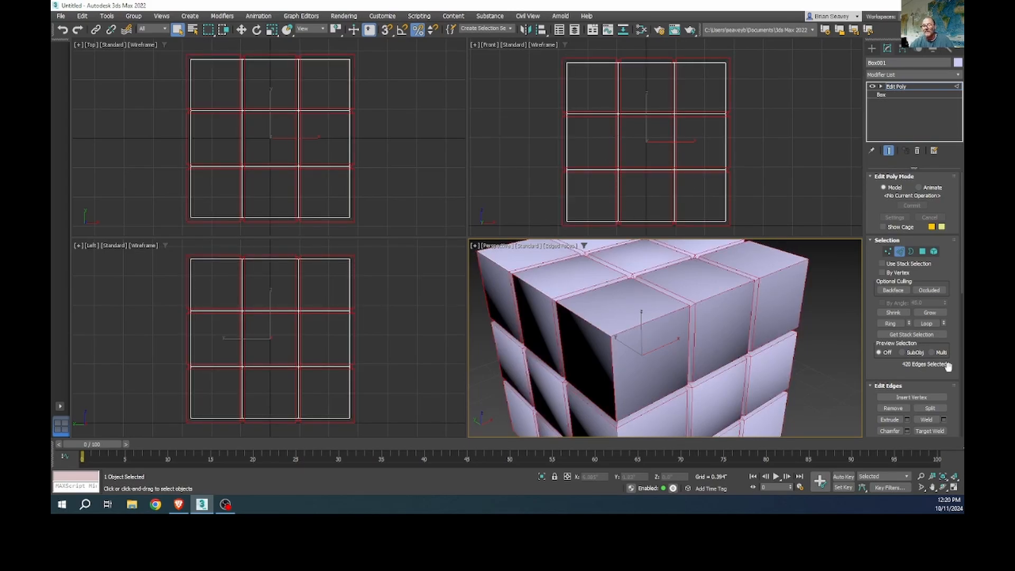
click(906, 431)
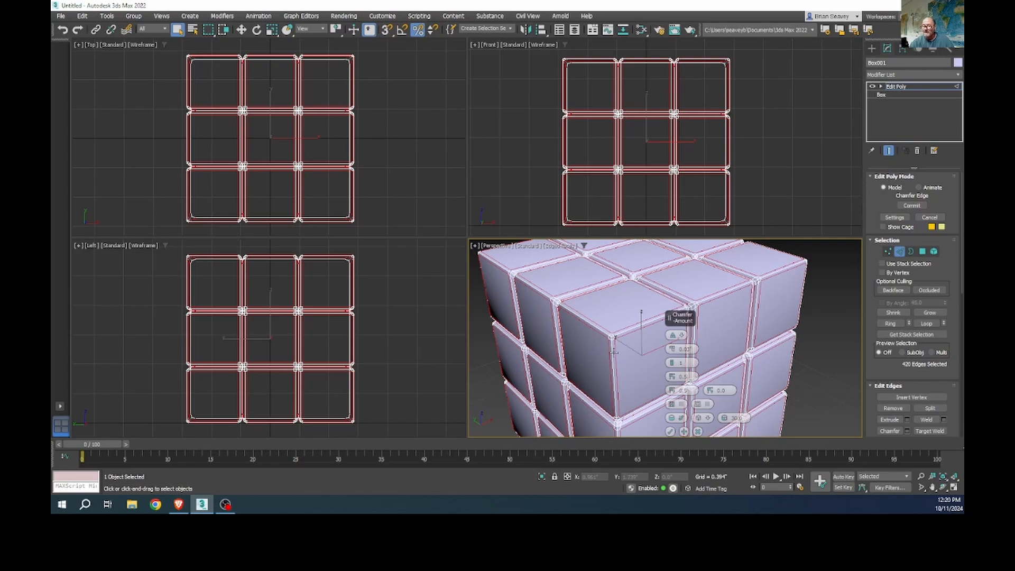
scroll(639, 354, up, 5)
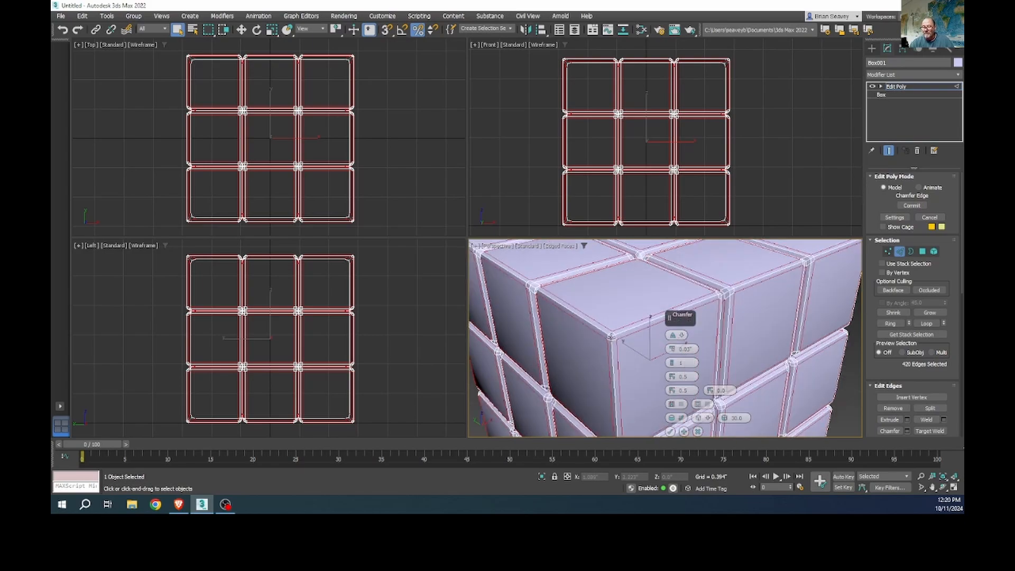
click(673, 363)
click(672, 362)
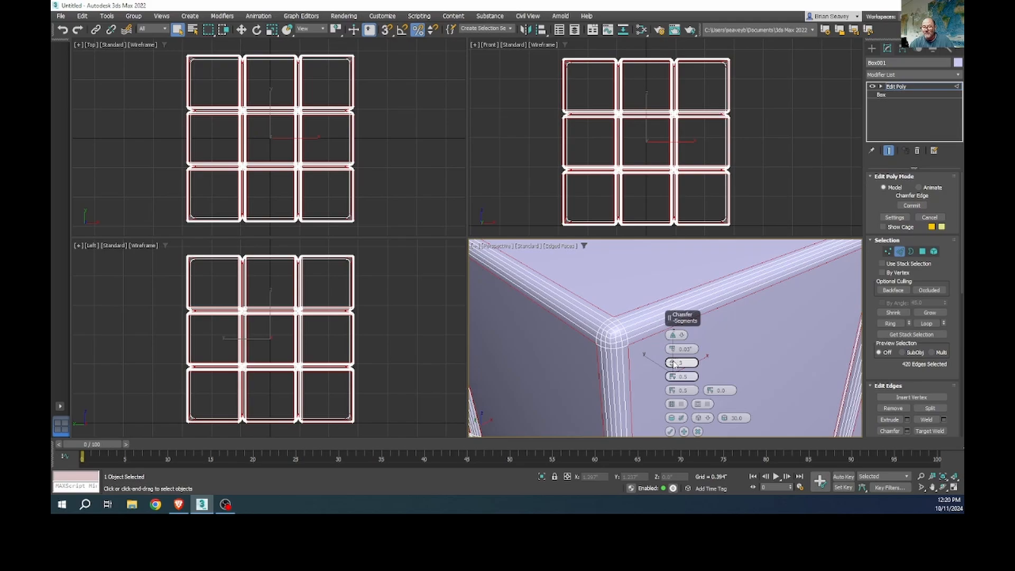
click(672, 363)
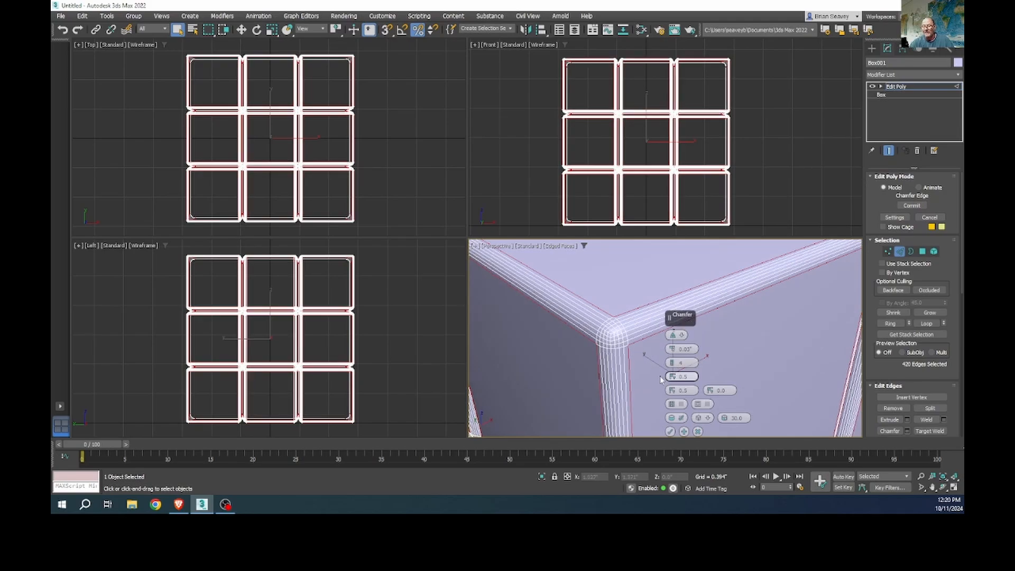
click(670, 432)
Step: Turn off edged faces in the perspective view, leave edge sub-object mode and inspect the rounded cube as a whole
scroll(626, 355, down, 5)
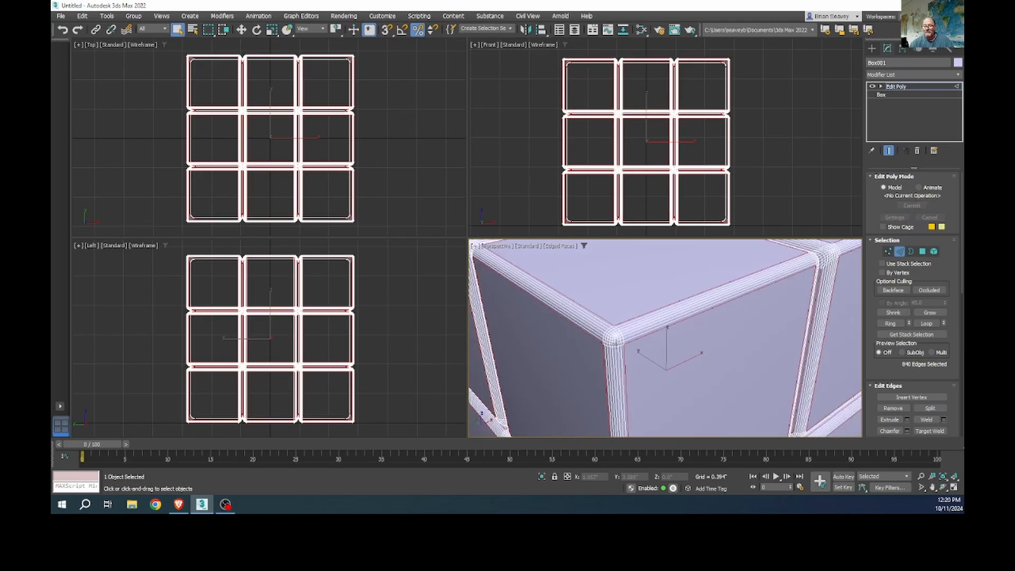
alt+middle_drag(634, 354, 693, 323)
alt+middle_drag(703, 313, 738, 339)
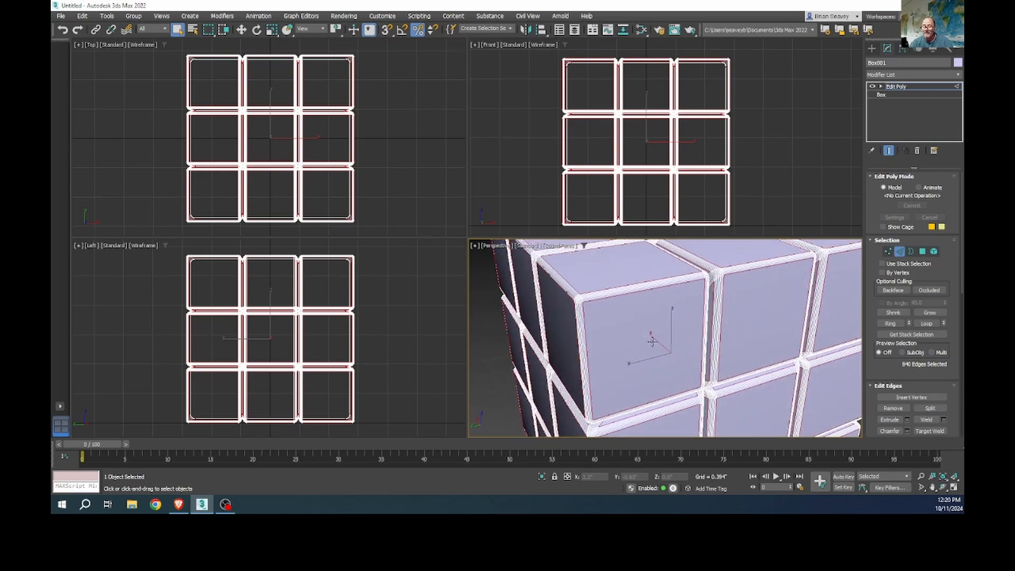
key(F4)
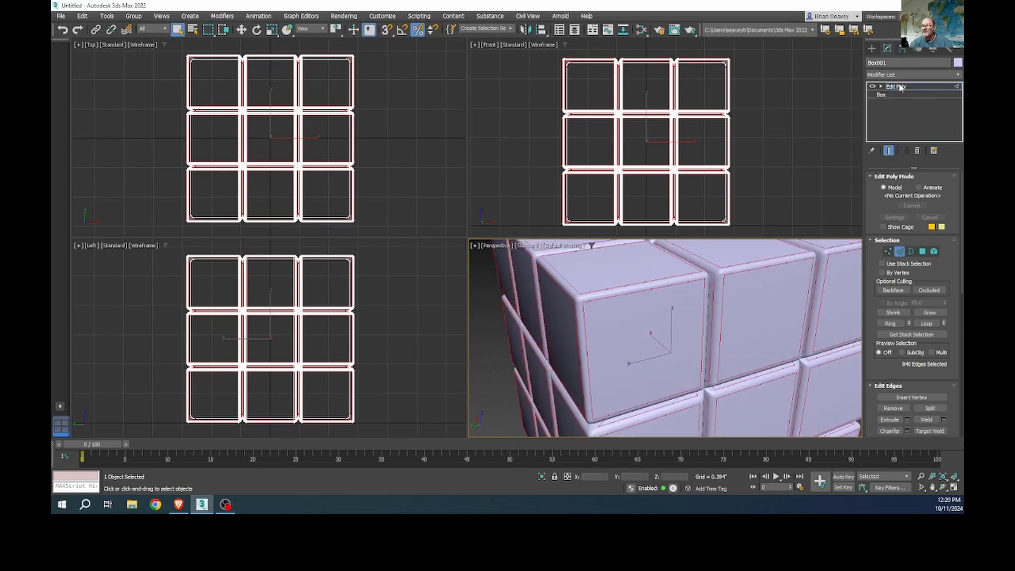
click(881, 87)
click(898, 103)
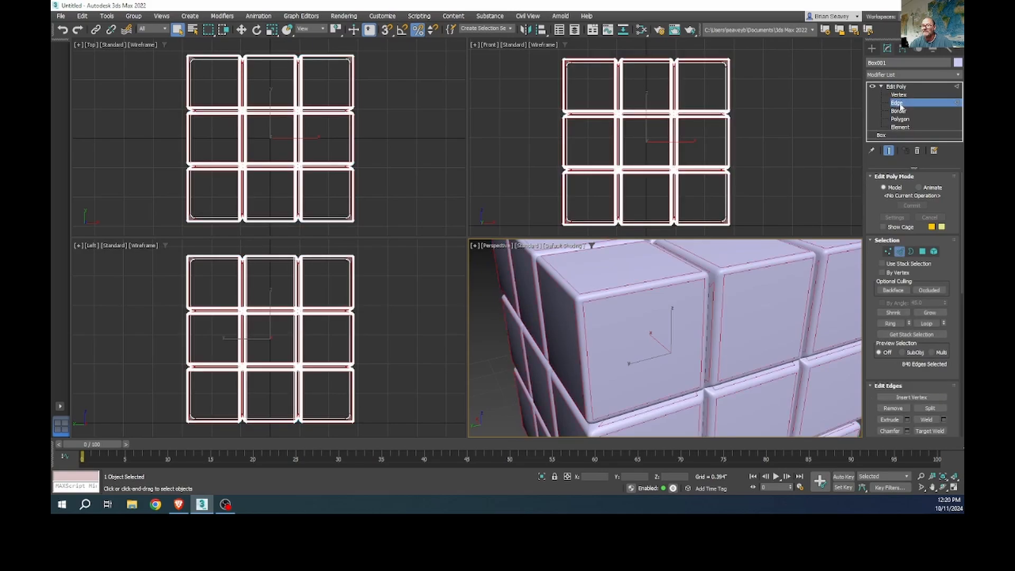
click(897, 86)
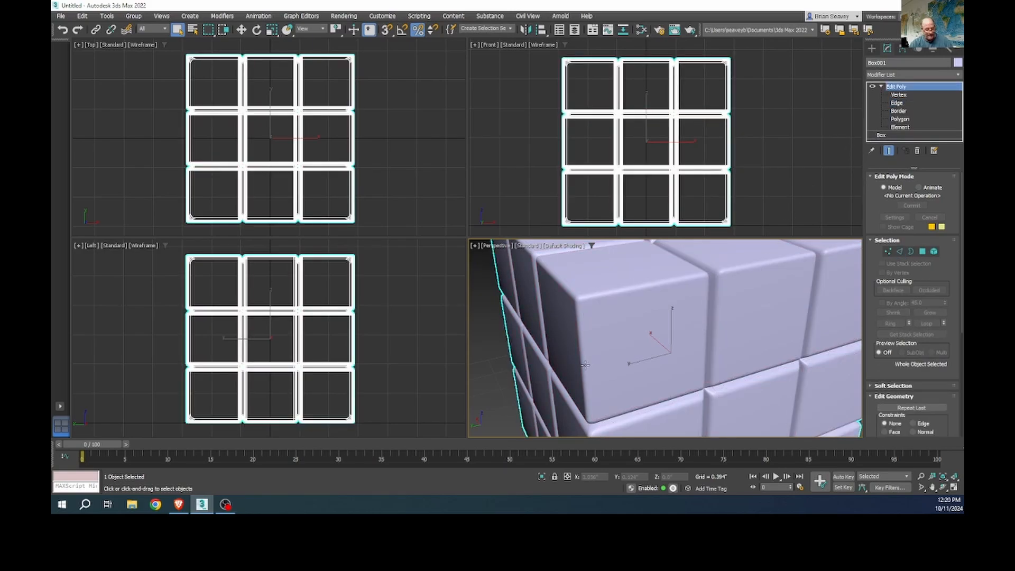
alt+middle_drag(611, 369, 670, 377)
scroll(612, 372, down, 5)
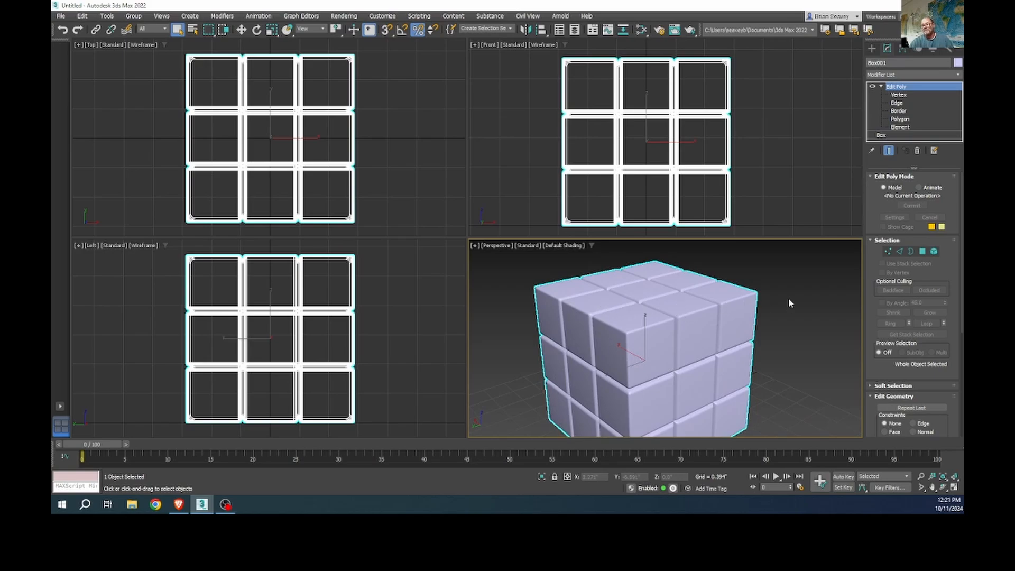
middle_drag(679, 336, 685, 305)
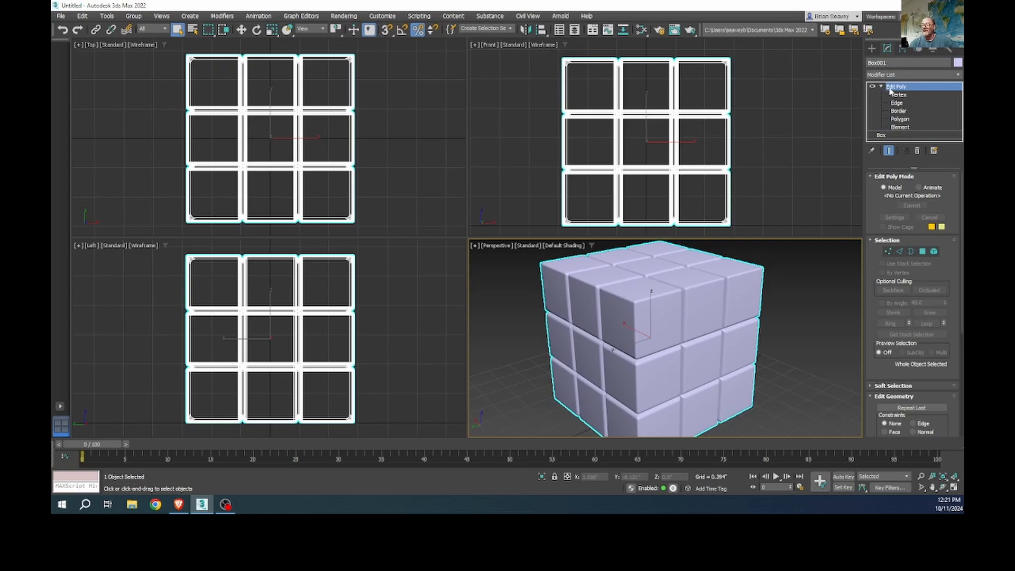
Step: Select the nine large square polygons on the cube's left face in polygon sub-object mode
click(923, 252)
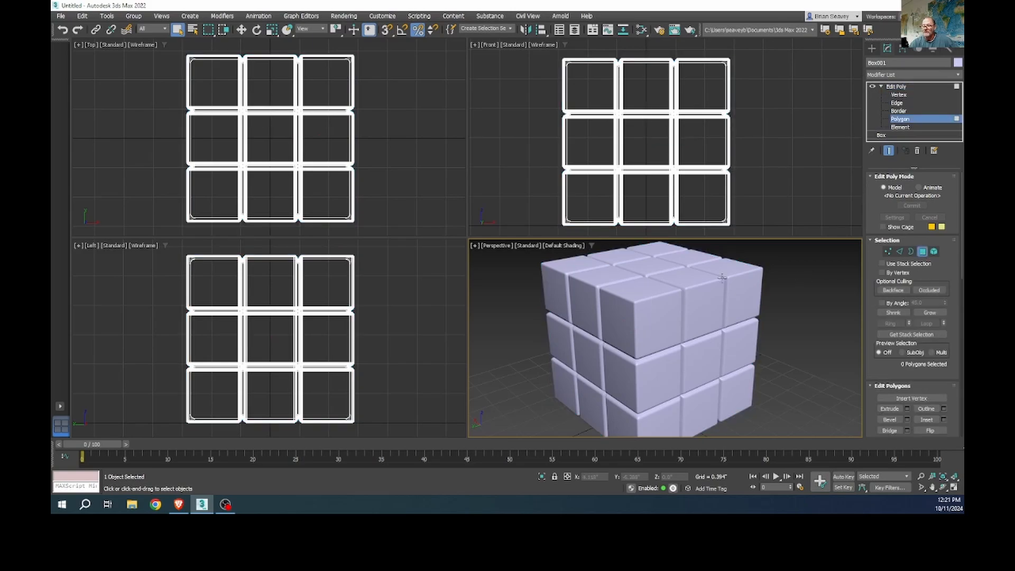
click(656, 318)
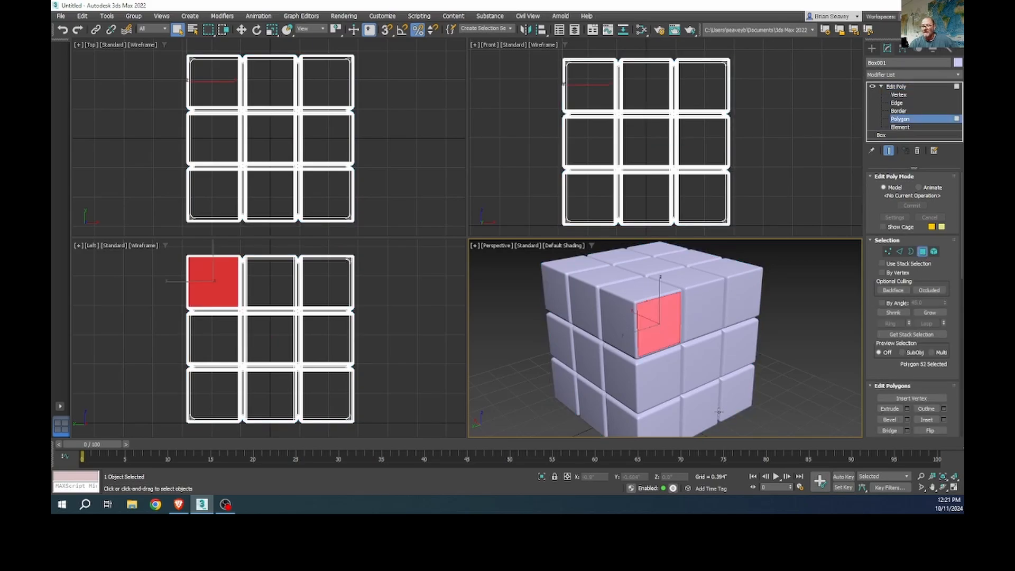
ctrl+click(704, 313)
ctrl+click(745, 294)
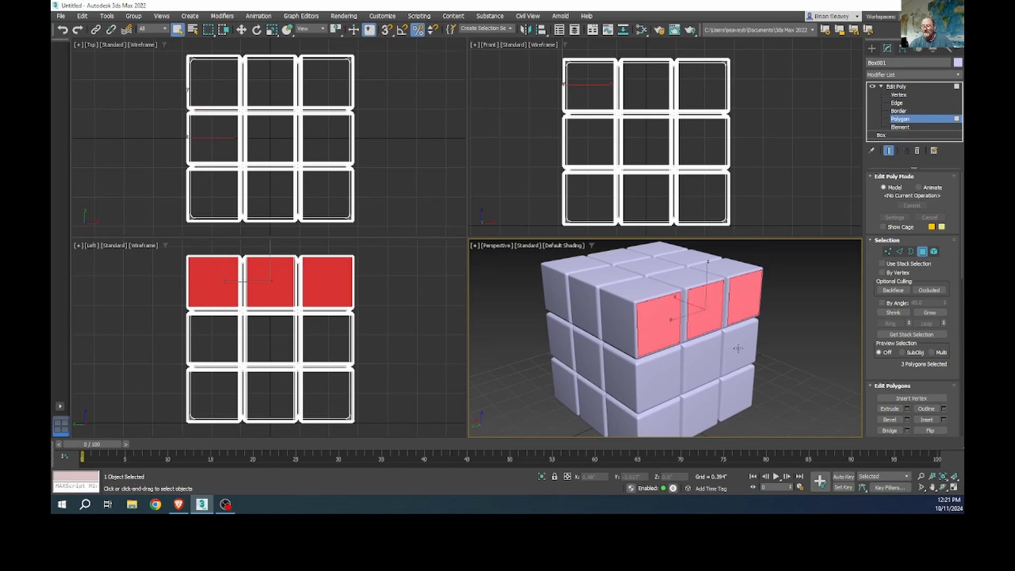
ctrl+click(740, 347)
ctrl+click(703, 364)
ctrl+click(665, 380)
ctrl+click(660, 419)
ctrl+click(702, 410)
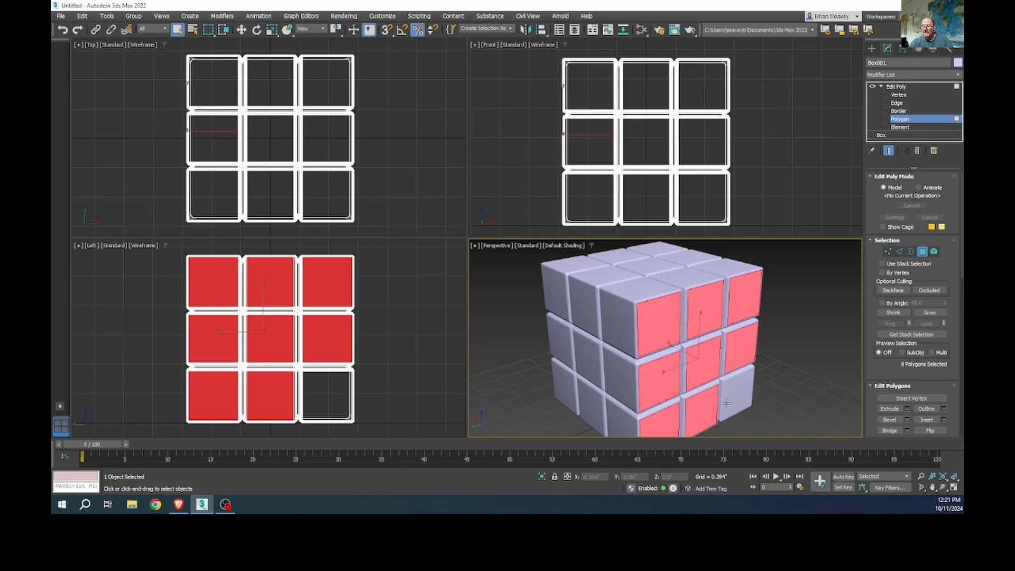
ctrl+click(742, 400)
Step: Switch to the Brave browser and examine the reference image of the Japanese Rubik's cube color scheme
click(179, 504)
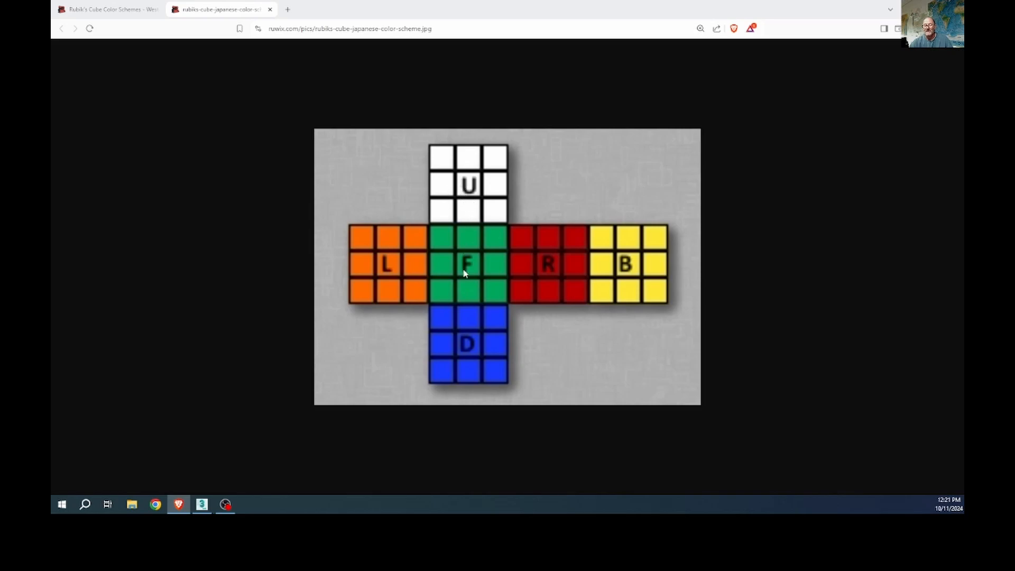
Step: Compare the Japanese color scheme image in the browser with the cube in 3ds Max, ending in 3ds Max
key(alt+Tab)
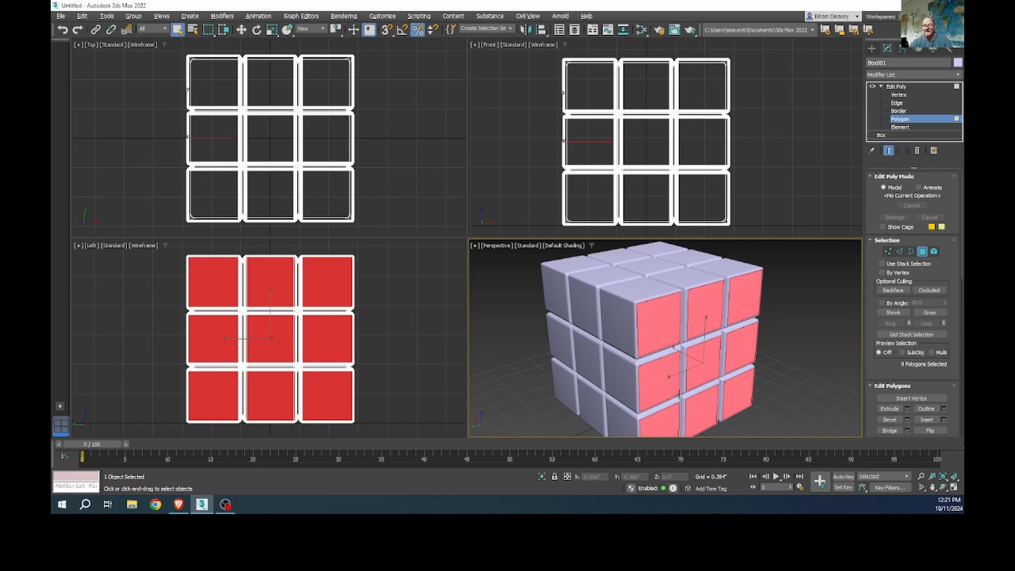
key(alt+Tab)
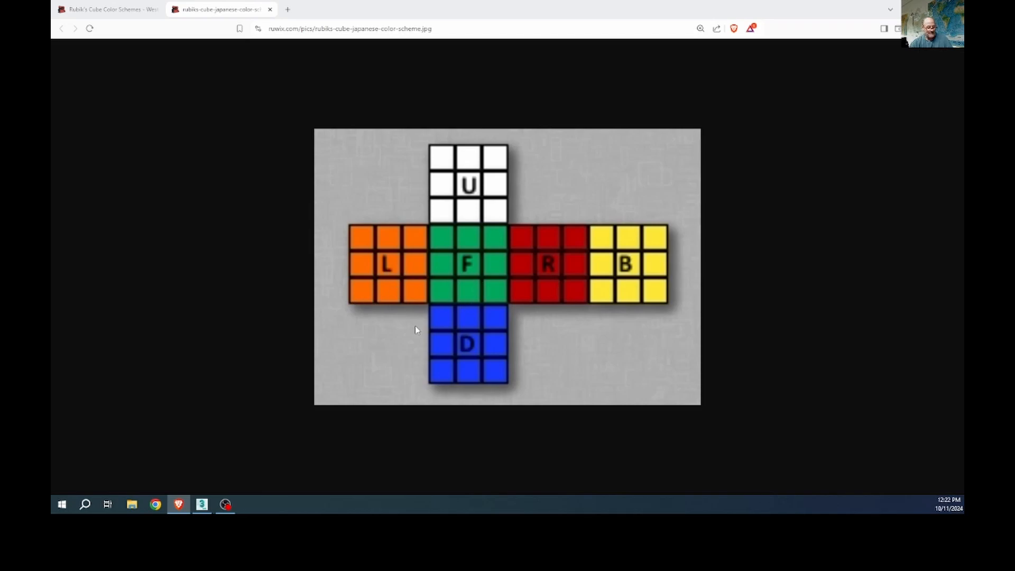
key(alt+Tab)
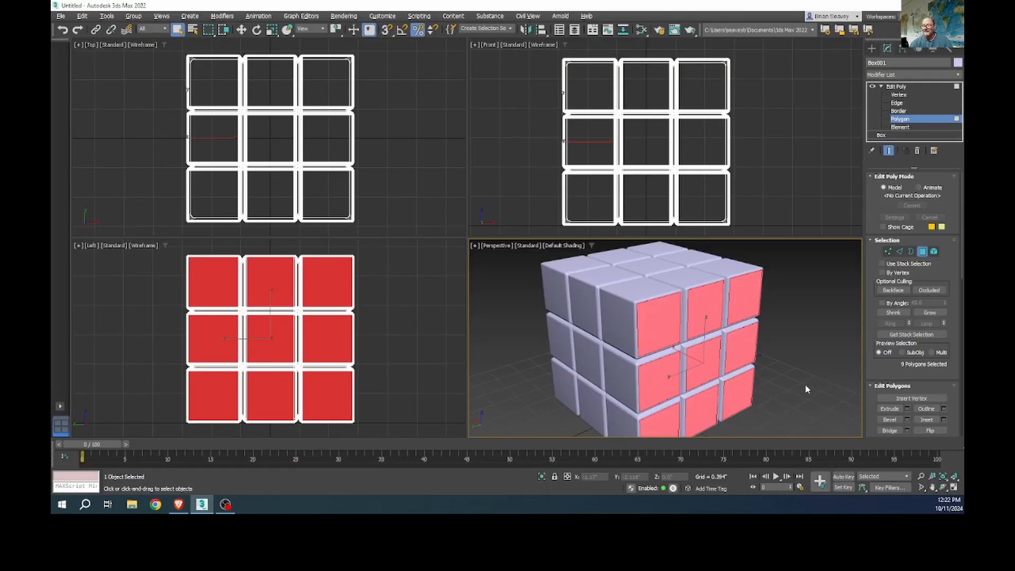
Step: Select the nine large square polygons on the cube's back face and set their material ID to 11
scroll(893, 370, down, 5)
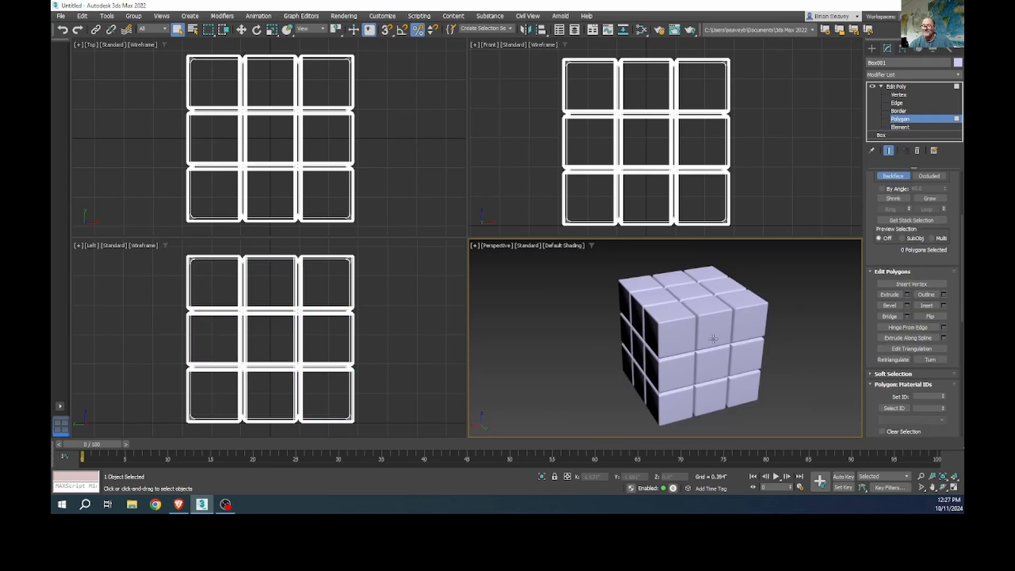
click(682, 337)
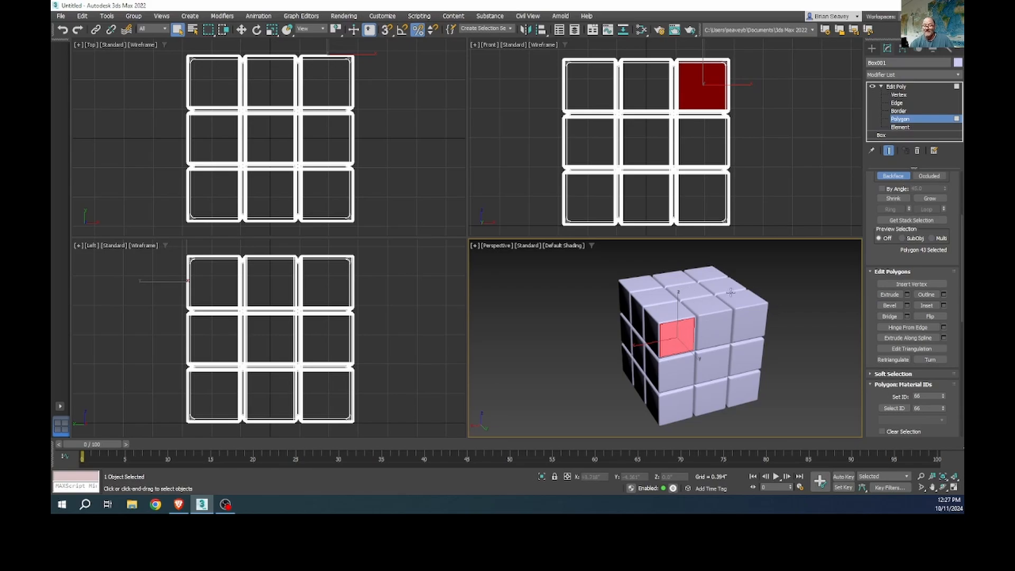
ctrl+click(709, 330)
ctrl+click(751, 326)
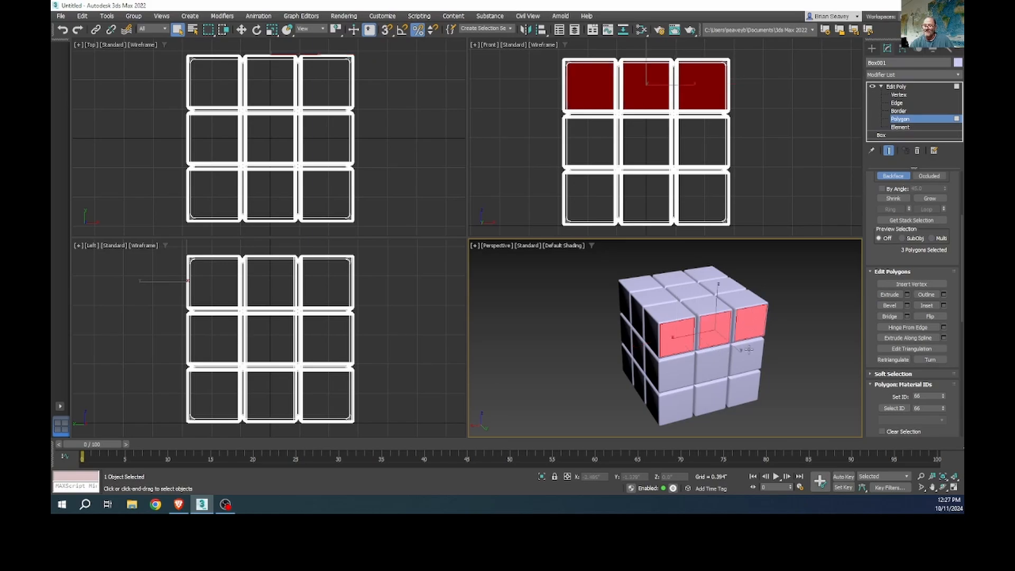
ctrl+click(746, 363)
ctrl+click(698, 372)
ctrl+click(678, 370)
ctrl+click(680, 407)
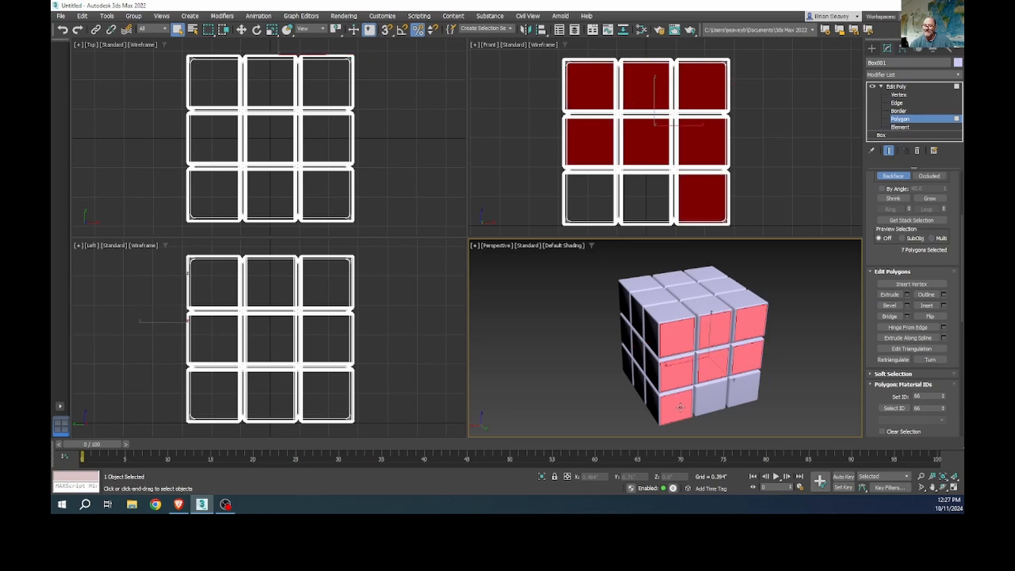
ctrl+click(712, 396)
ctrl+click(738, 392)
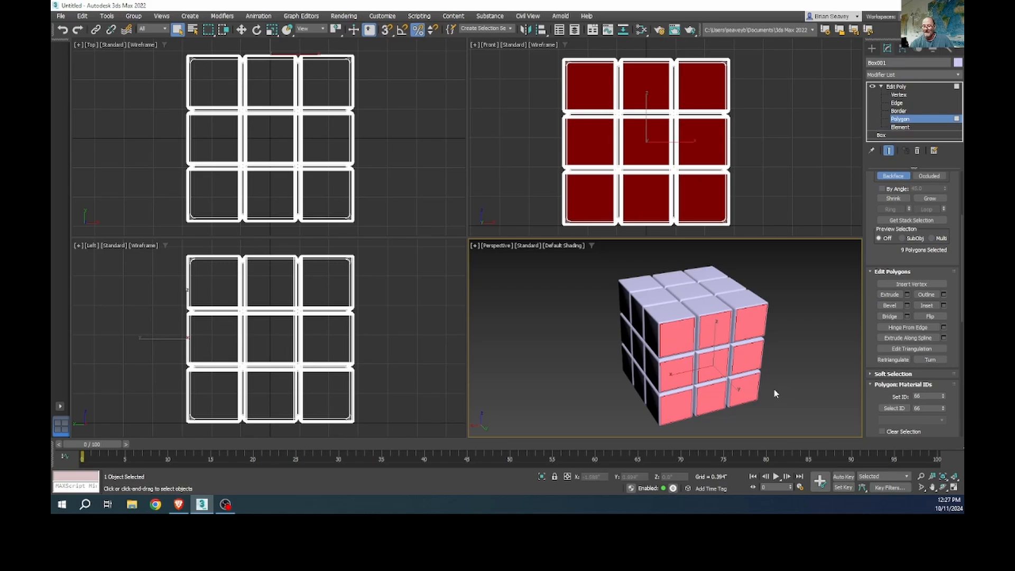
mouse_move(774, 389)
alt+middle_down()
mouse_move(811, 324)
mouse_move(887, 347)
mouse_move(773, 379)
mouse_move(775, 391)
alt+middle_up()
scroll(895, 219, up, 3)
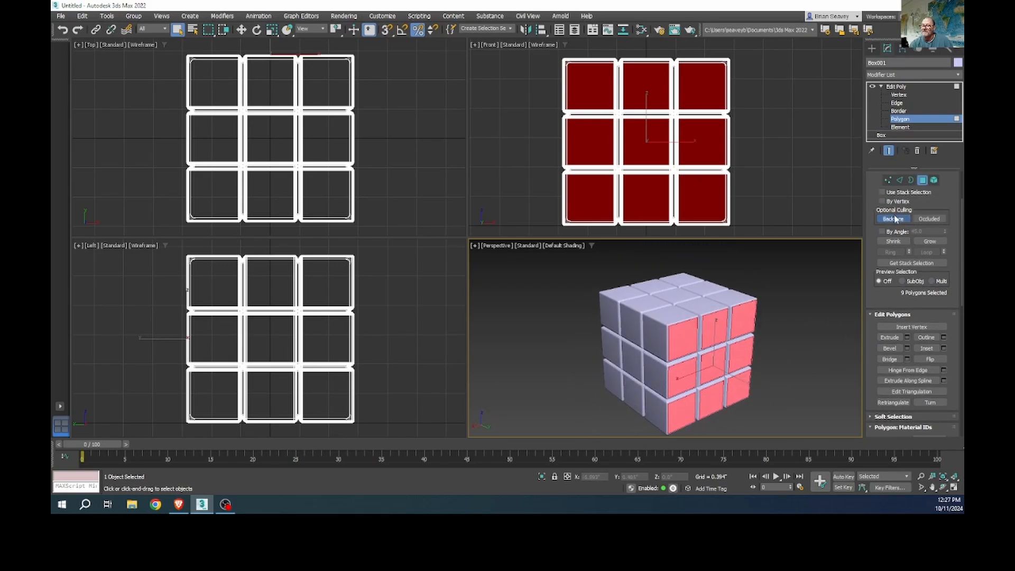
click(895, 219)
alt+middle_drag(754, 344, 739, 360)
scroll(901, 360, down, 6)
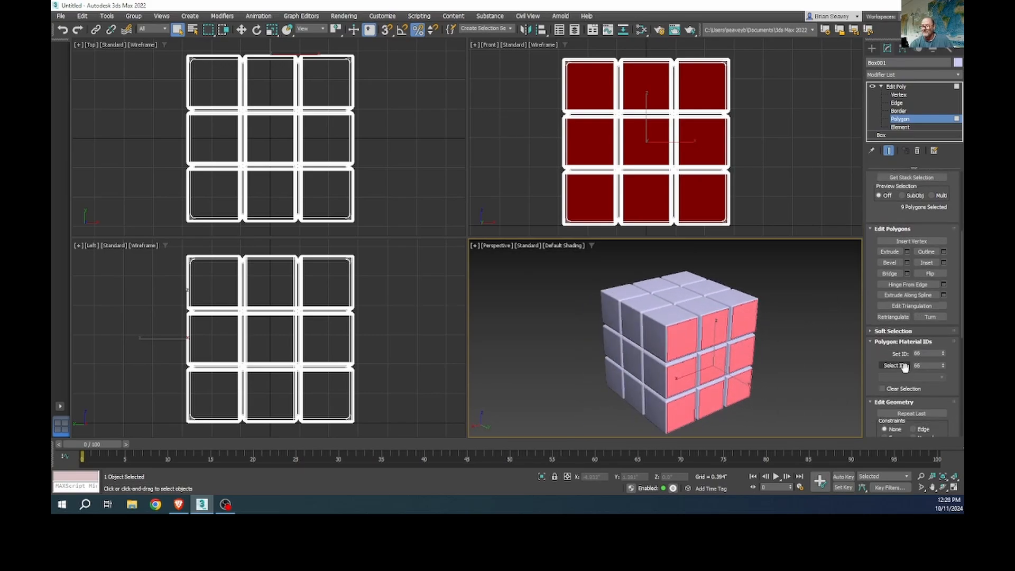
scroll(904, 366, down, 1)
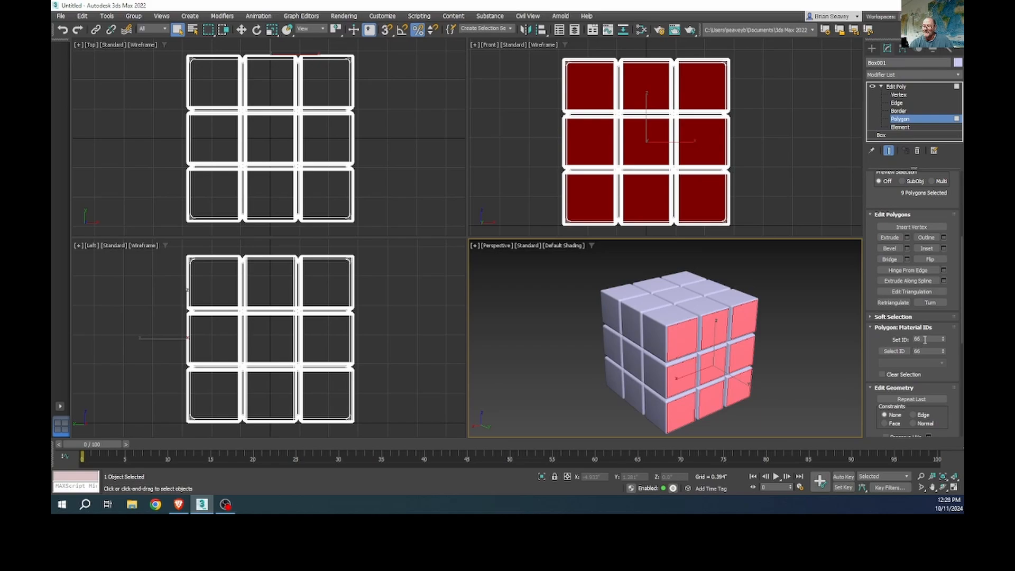
double_click(911, 340)
click(670, 315)
ctrl+click(698, 307)
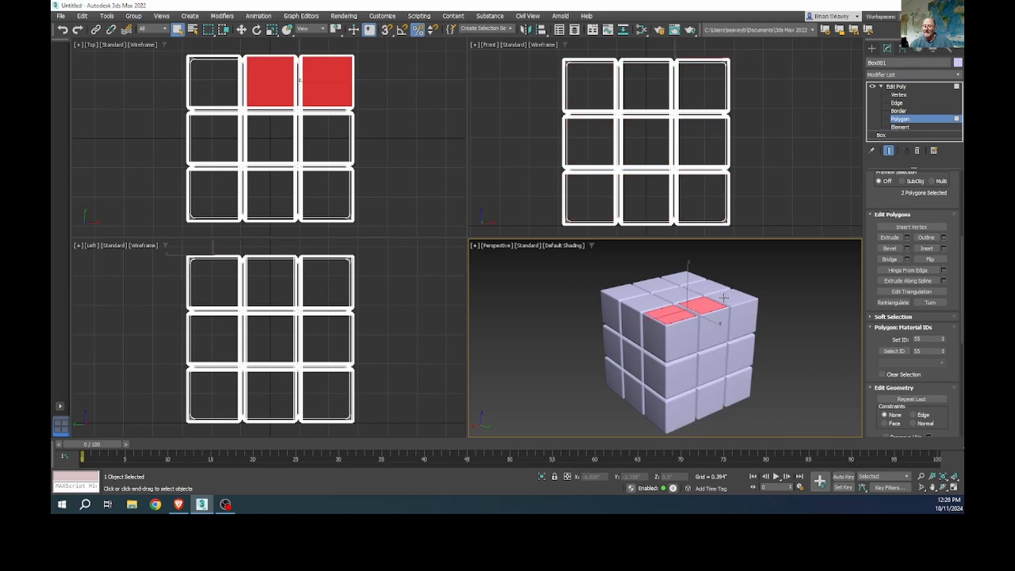
ctrl+click(732, 297)
ctrl+click(709, 288)
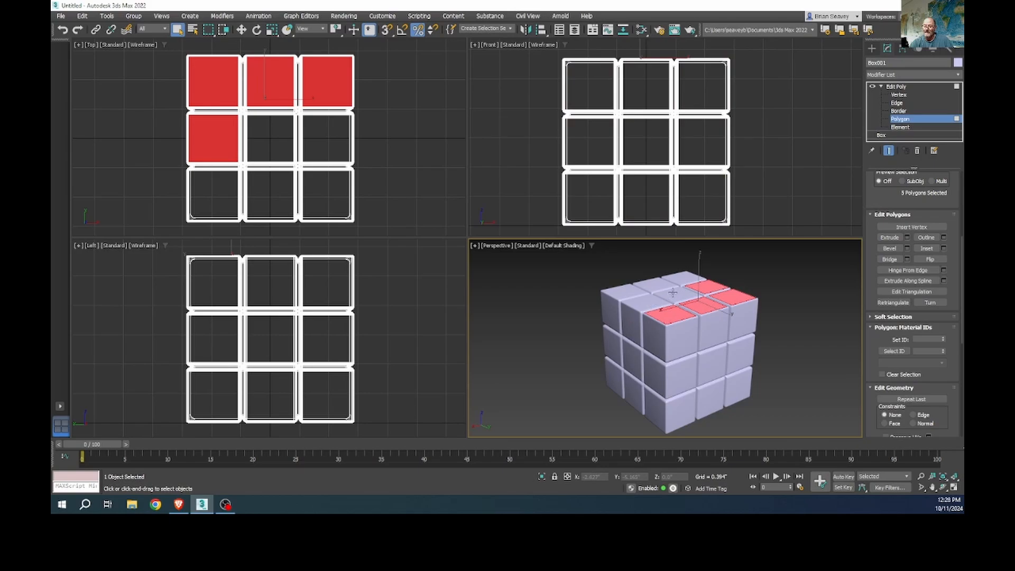
alt+middle_drag(677, 304, 697, 331)
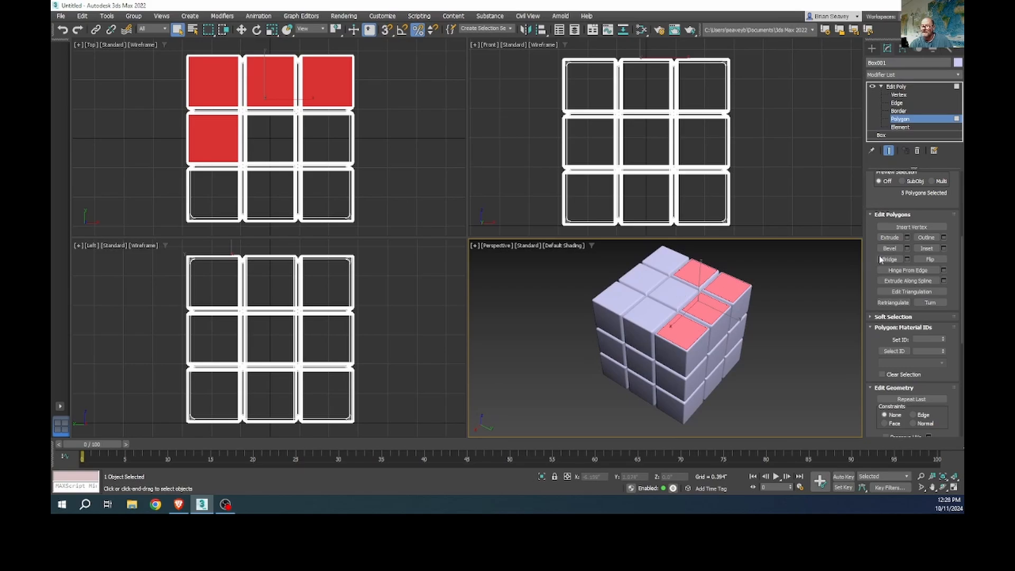
click(783, 292)
click(617, 299)
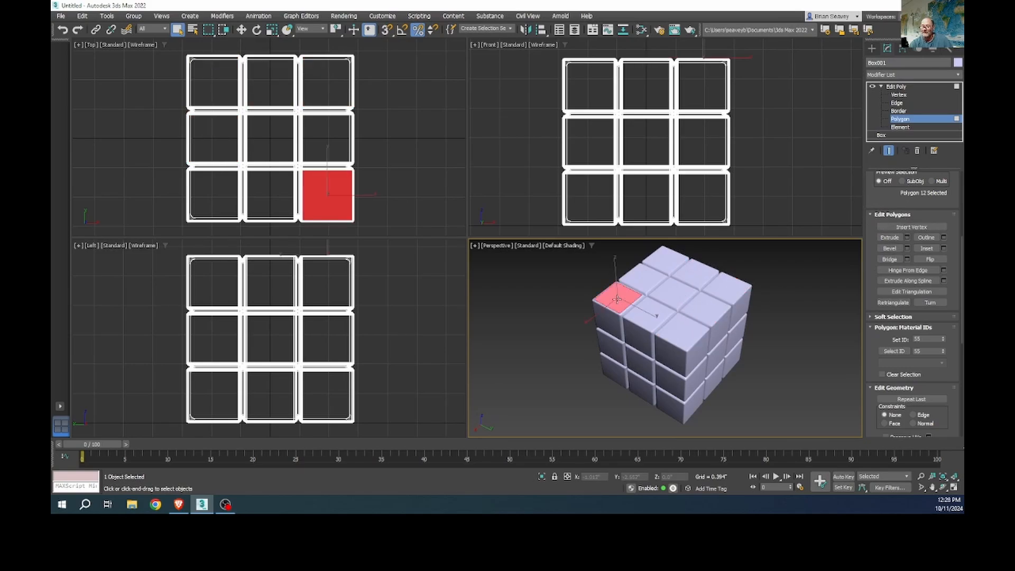
click(640, 278)
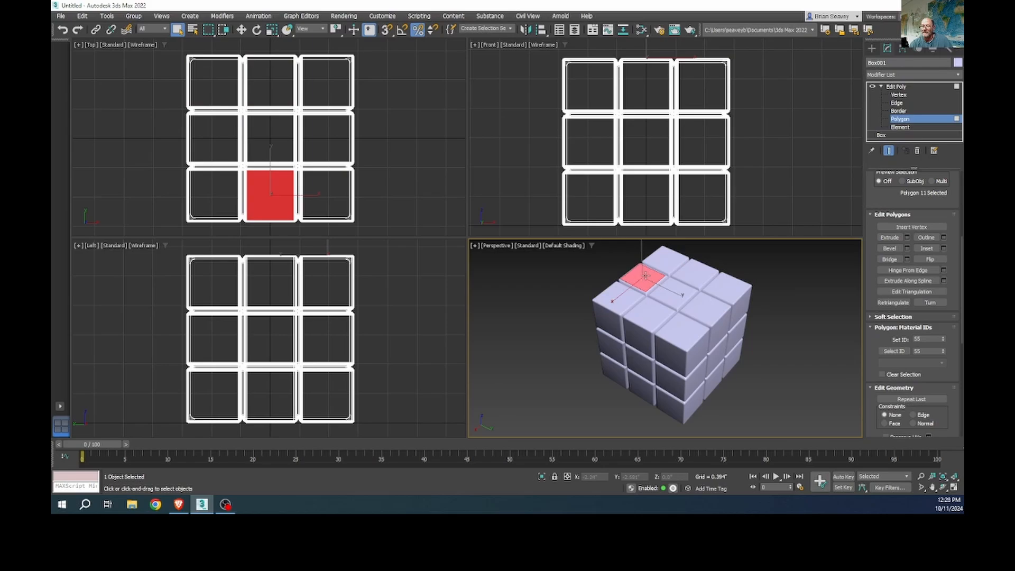
Step: Select the nine large square polygons on the cube's top face and assign them their own material ID
click(664, 259)
ctrl+click(642, 277)
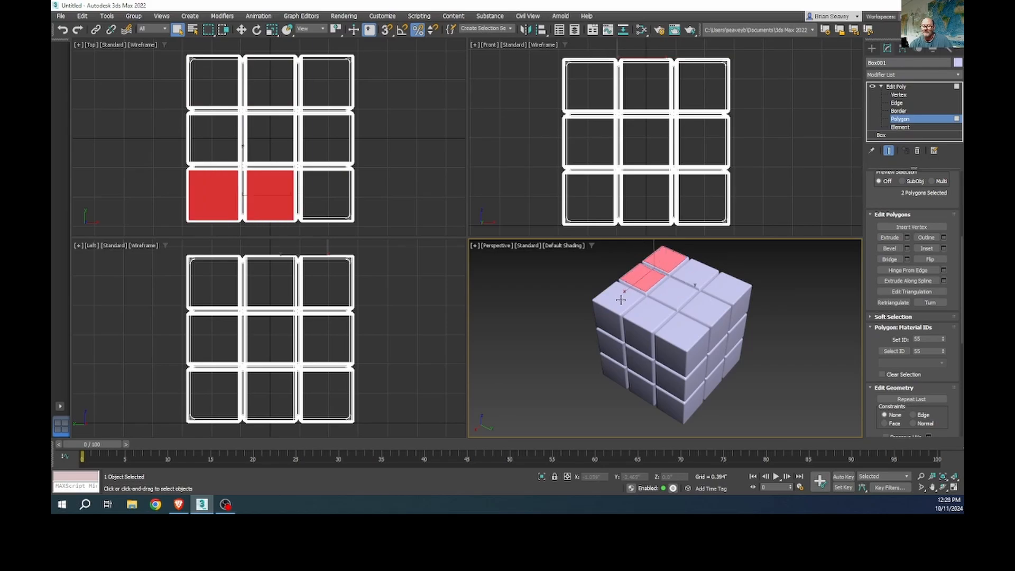
ctrl+click(617, 300)
ctrl+click(650, 314)
ctrl+click(668, 293)
ctrl+click(701, 270)
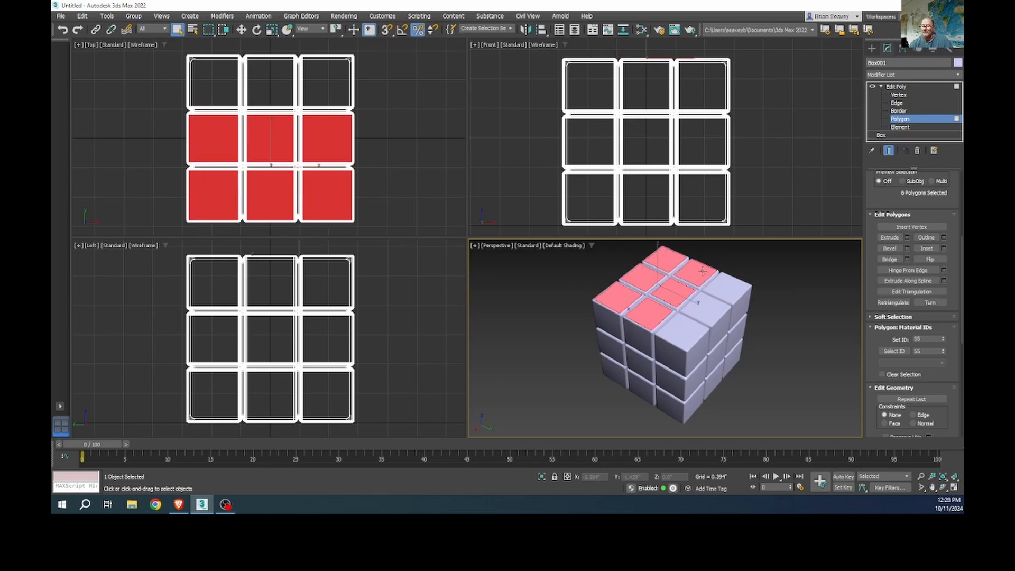
ctrl+click(726, 288)
ctrl+click(703, 311)
ctrl+click(681, 332)
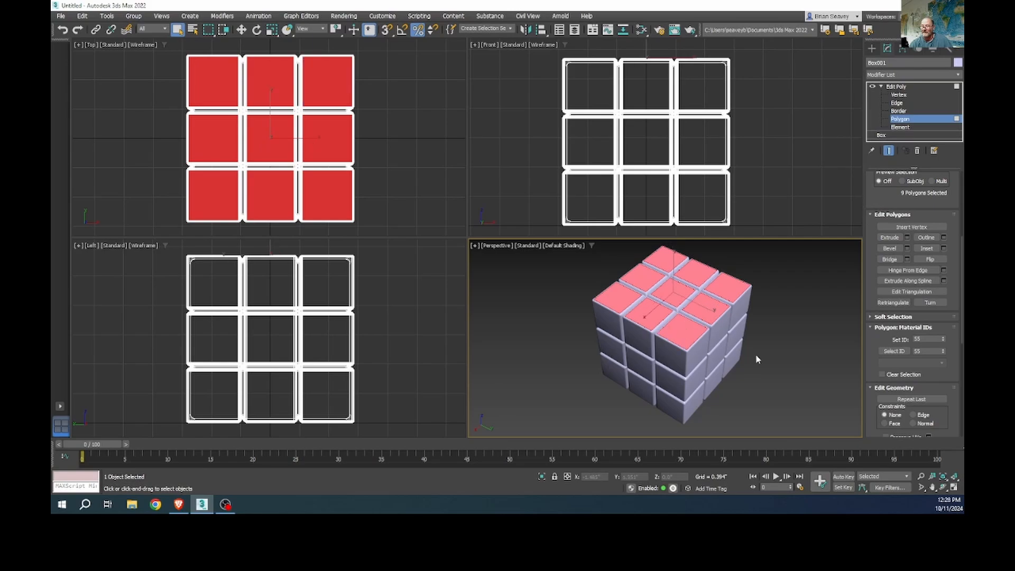
drag(924, 339, 902, 339)
Step: Select the nine large square polygons on the cube's right face and set their material ID to 22
click(699, 352)
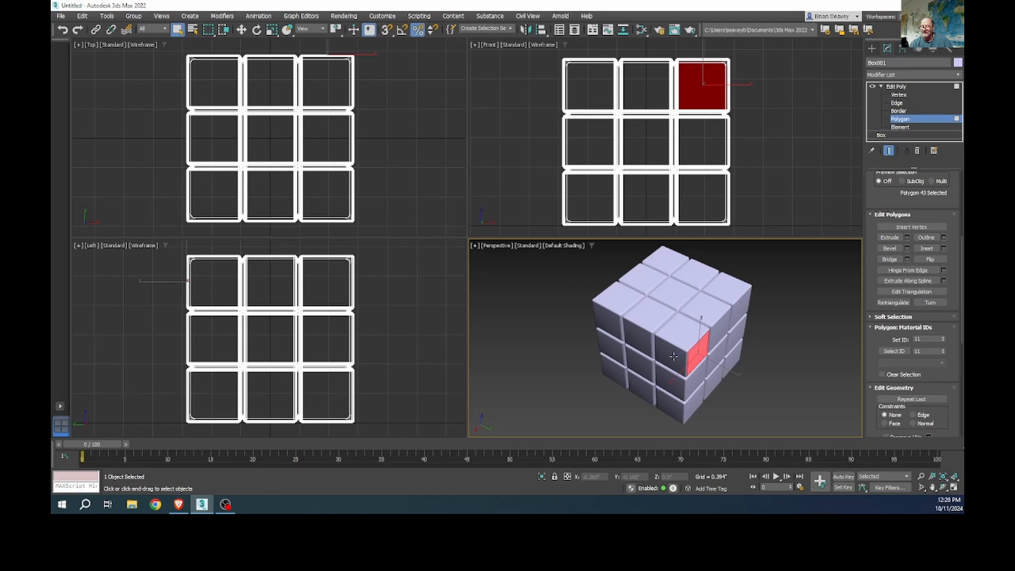
click(673, 357)
ctrl+click(641, 342)
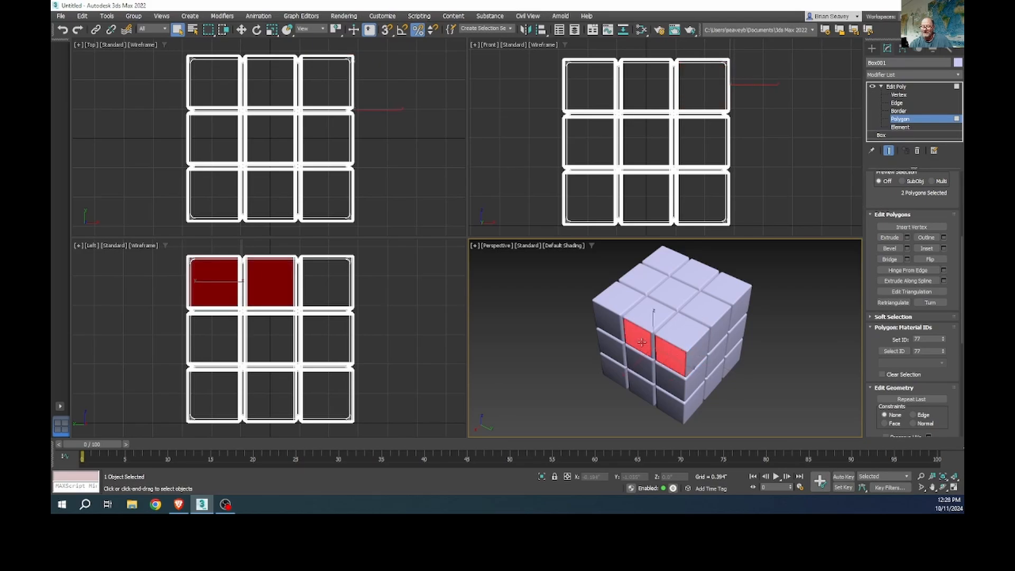
ctrl+click(614, 327)
ctrl+click(609, 344)
ctrl+click(635, 361)
ctrl+click(669, 378)
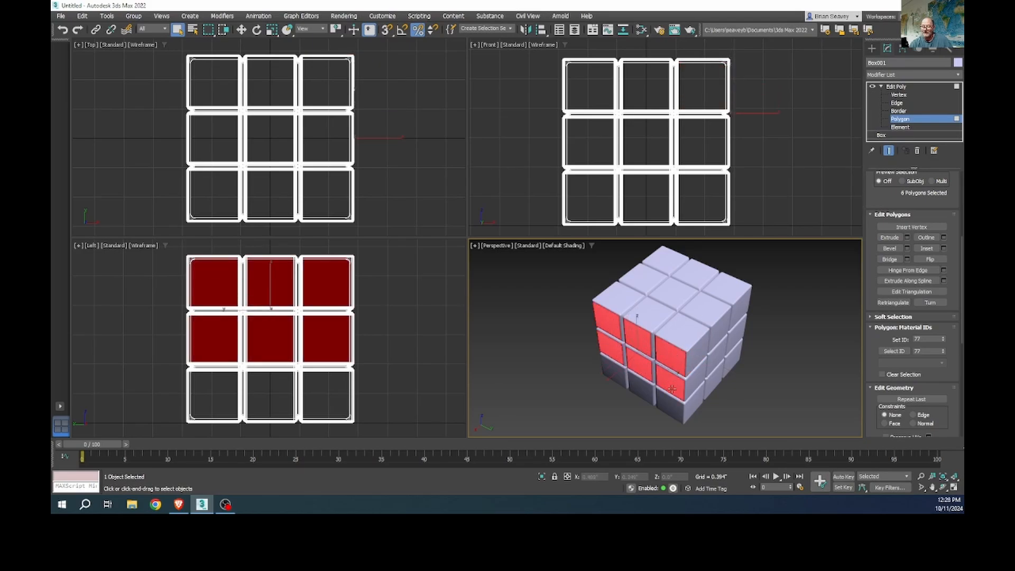
ctrl+click(671, 405)
ctrl+click(639, 391)
ctrl+click(613, 371)
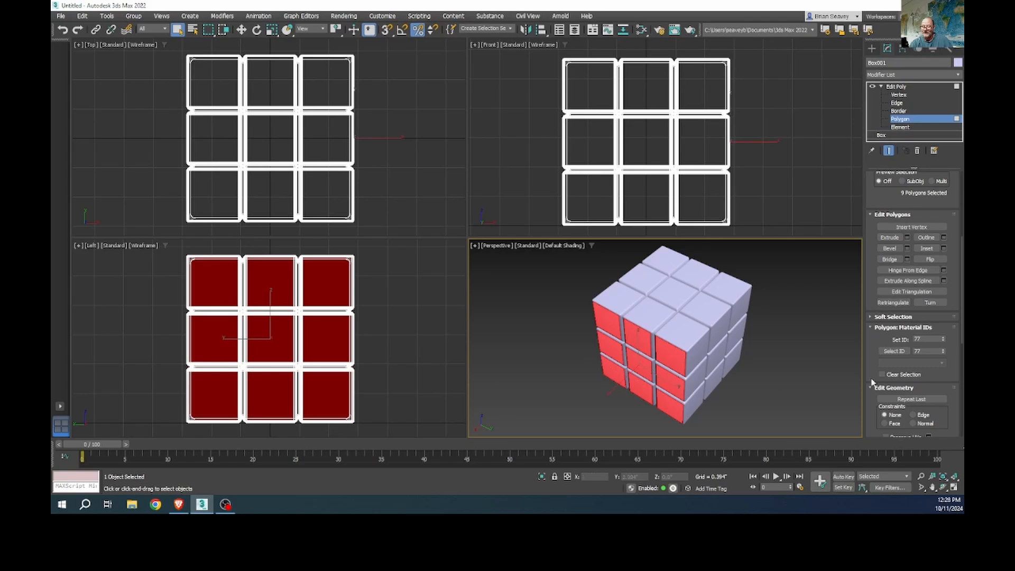
double_click(915, 339)
Step: Check the assignments by selecting polygons by material ID 11 and by the top face's ID, and clear the selection
drag(923, 350, 905, 352)
text(11)
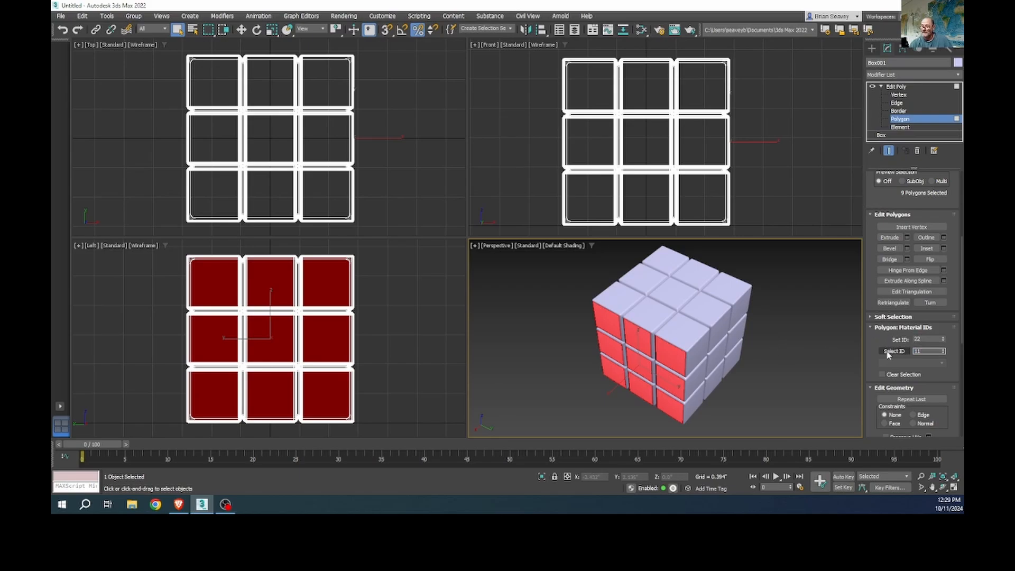
click(889, 352)
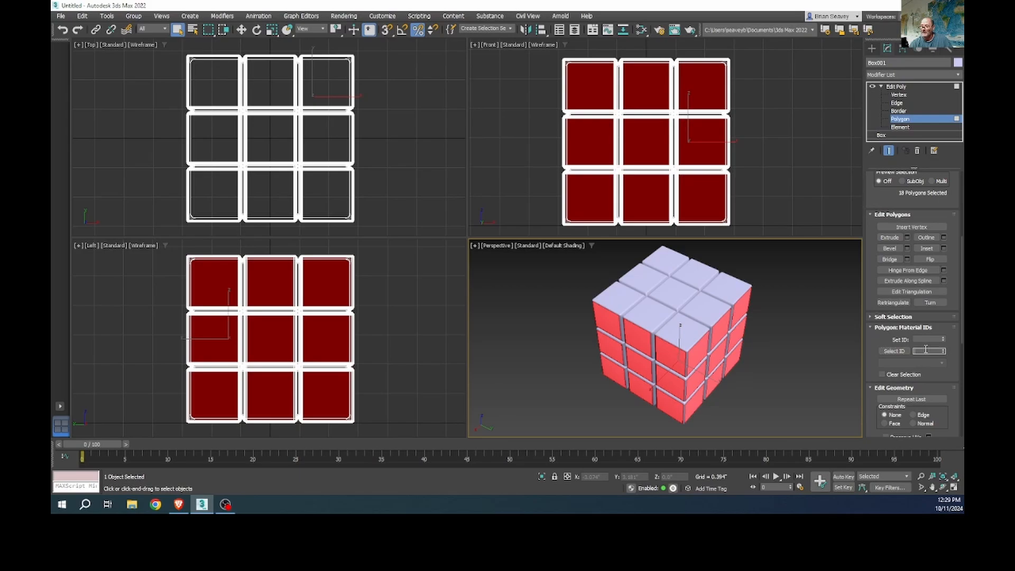
click(894, 351)
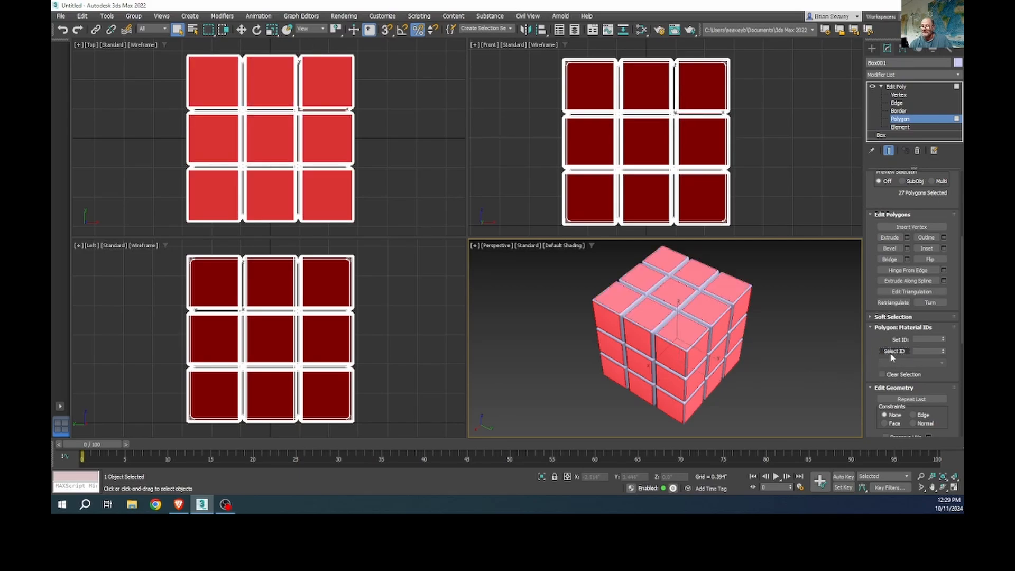
click(782, 366)
Step: Select the nine large square polygons on the cube's left face and set their material ID to 44
alt+middle_drag(722, 395, 544, 330)
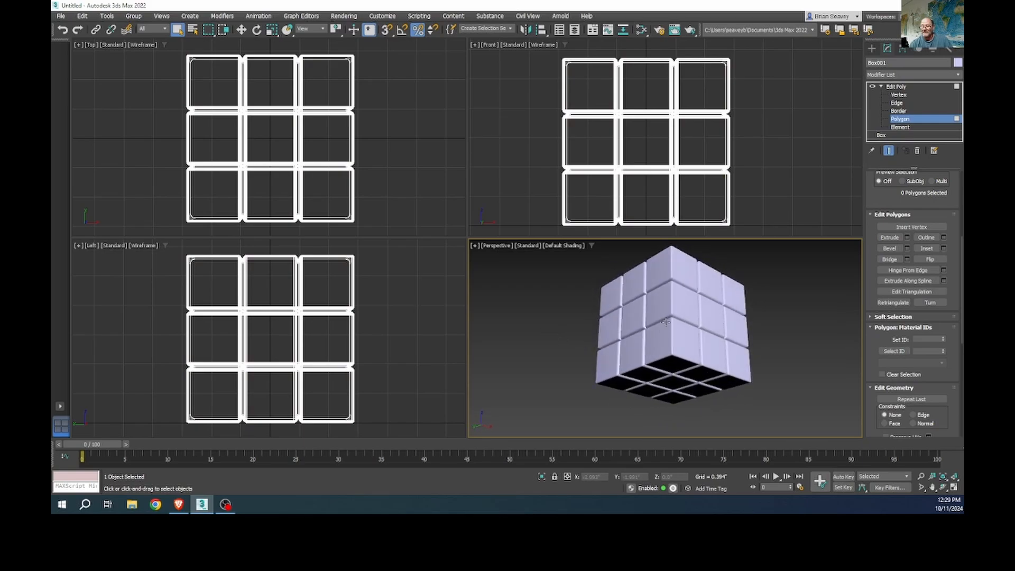
click(611, 295)
ctrl+click(633, 284)
ctrl+click(658, 266)
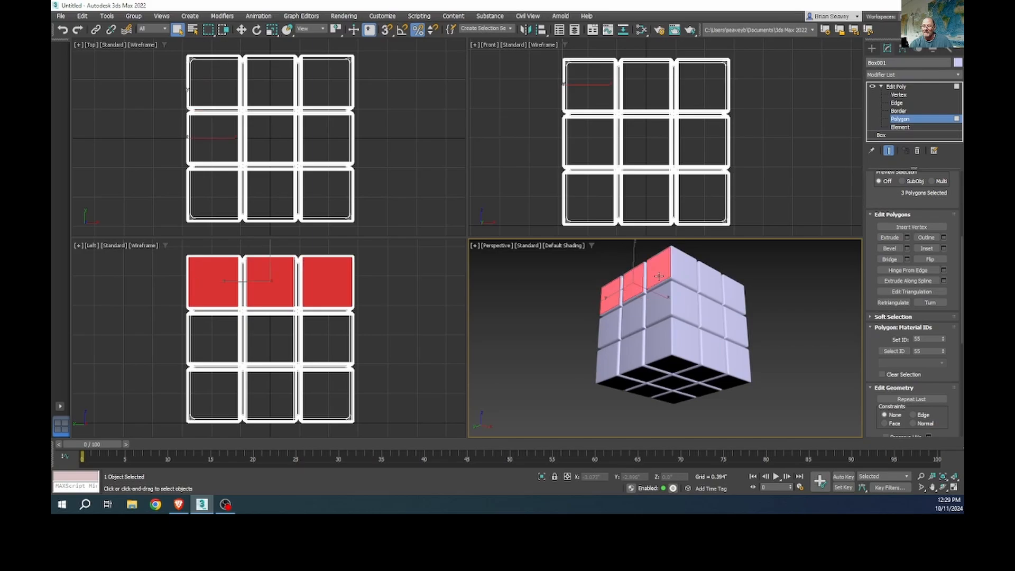
ctrl+click(659, 300)
ctrl+click(636, 316)
ctrl+click(609, 327)
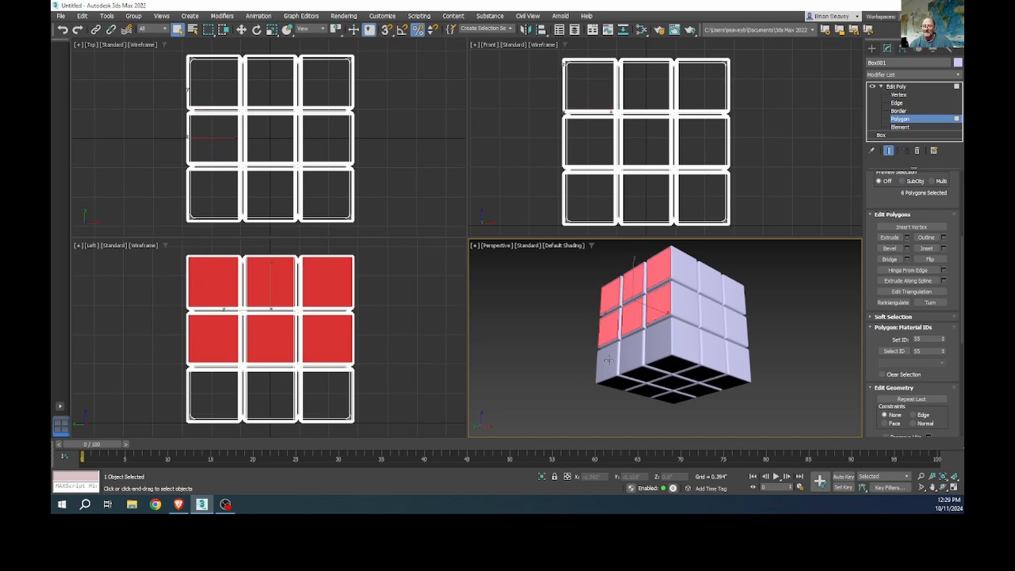
ctrl+click(607, 363)
ctrl+click(633, 352)
ctrl+click(656, 344)
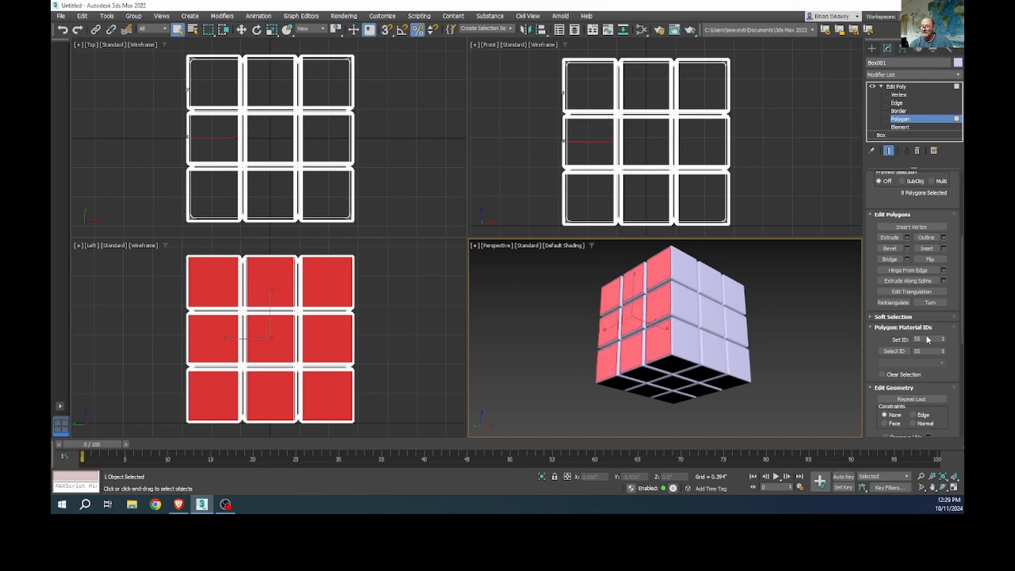
double_click(922, 339)
text(44)
Step: Select the nine large square polygons on the cube's front face and assign them their own material ID
click(688, 275)
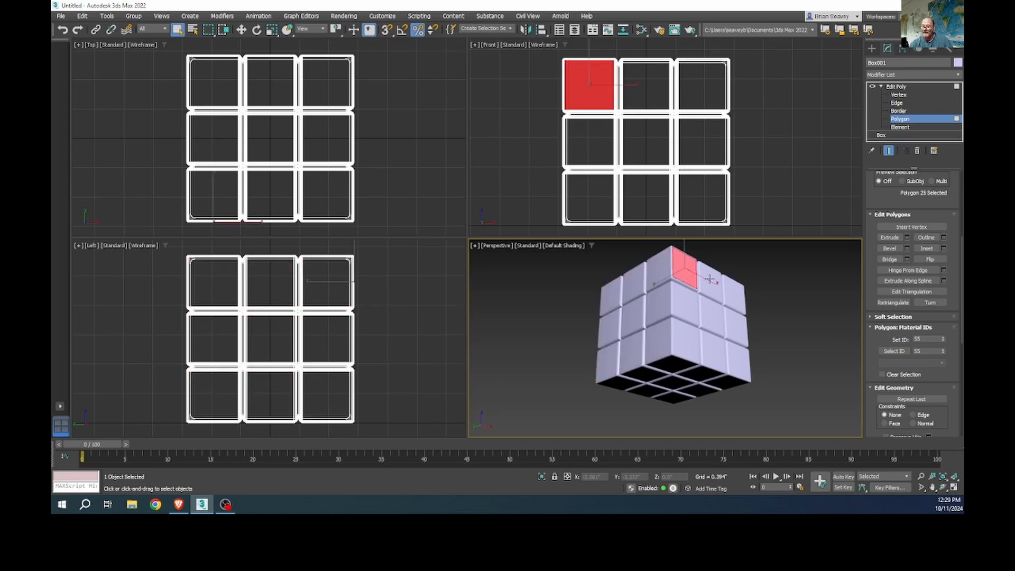
ctrl+click(709, 278)
ctrl+click(734, 295)
ctrl+click(736, 324)
ctrl+click(713, 321)
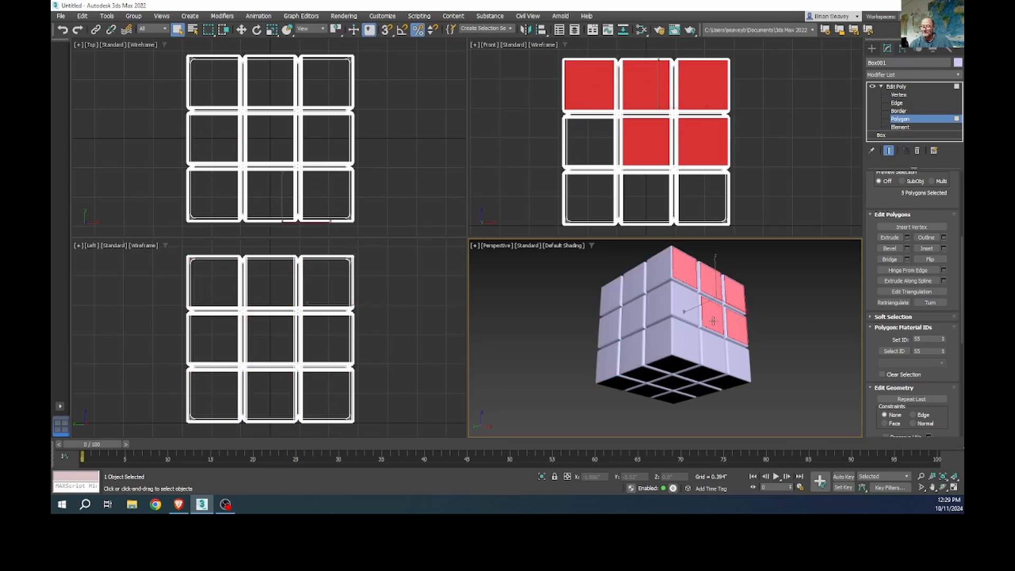
ctrl+click(688, 312)
ctrl+click(686, 340)
ctrl+click(742, 356)
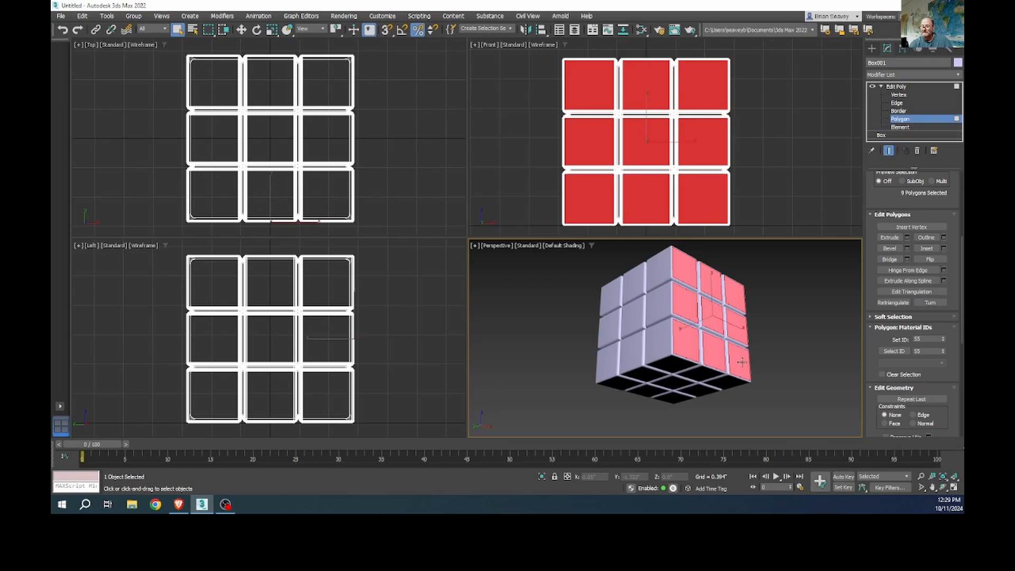
click(923, 339)
Step: Select the nine large square polygons on the cube's bottom face and set their material ID to 66
alt+middle_drag(687, 384, 679, 351)
click(673, 353)
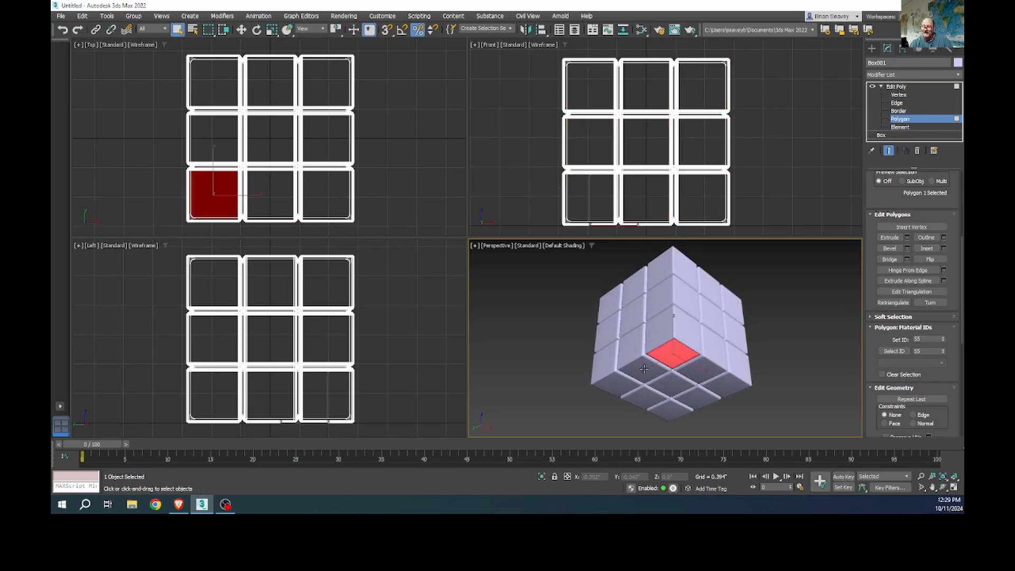
ctrl+click(644, 368)
ctrl+click(616, 385)
ctrl+click(642, 399)
ctrl+click(677, 382)
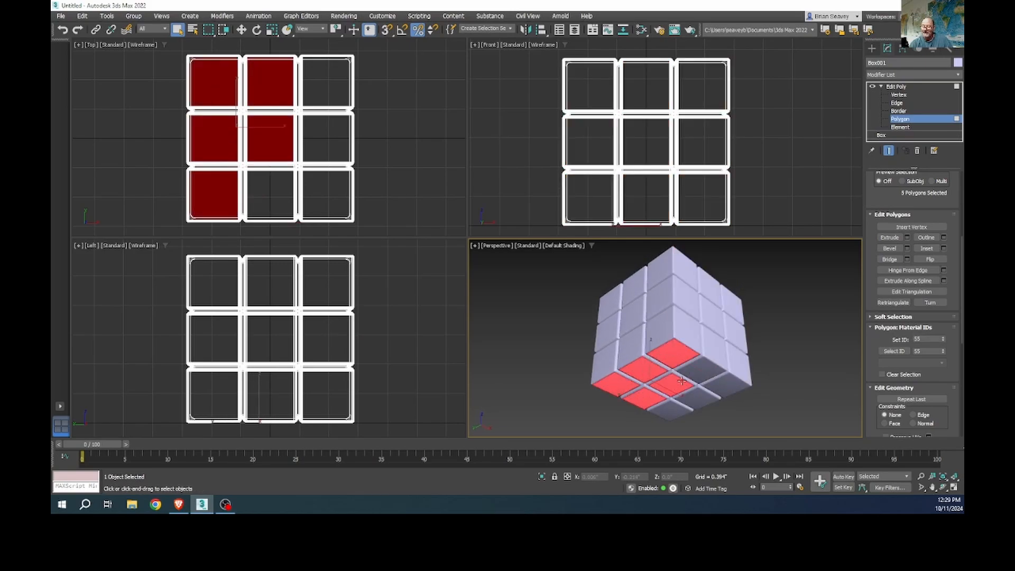
ctrl+click(699, 370)
ctrl+click(724, 383)
ctrl+click(698, 398)
ctrl+click(678, 412)
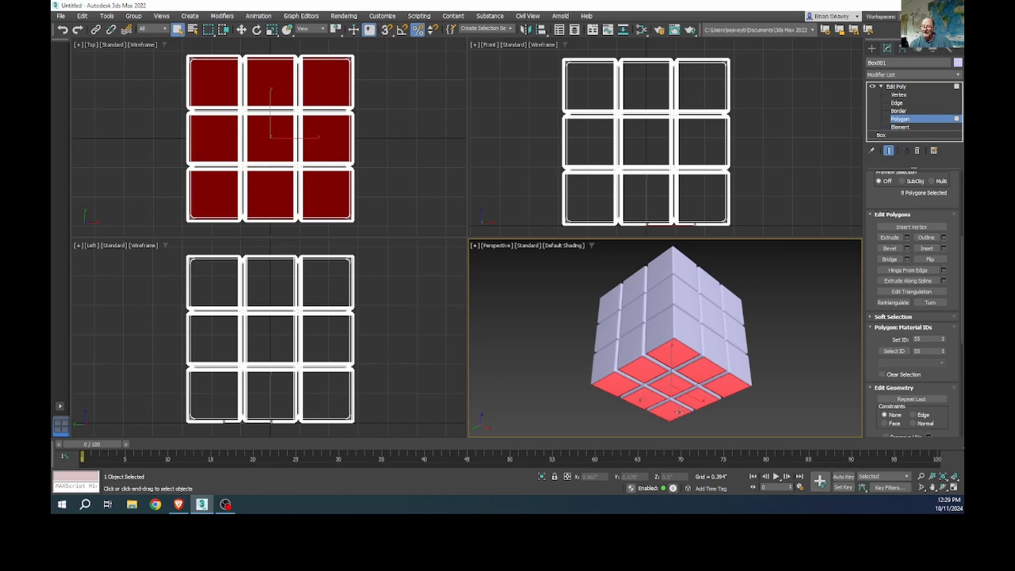
click(926, 340)
text(66)
alt+middle_drag(821, 338, 809, 410)
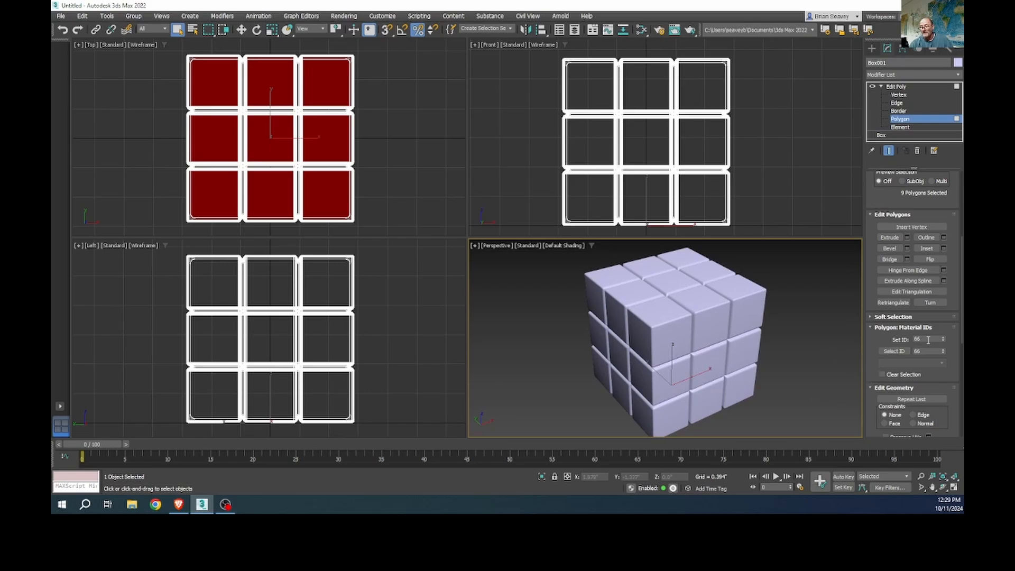
Step: Add the front face's squares, material ID 55, and the left face's squares to the bottom-face selection by material ID
drag(924, 351, 907, 354)
text(55)
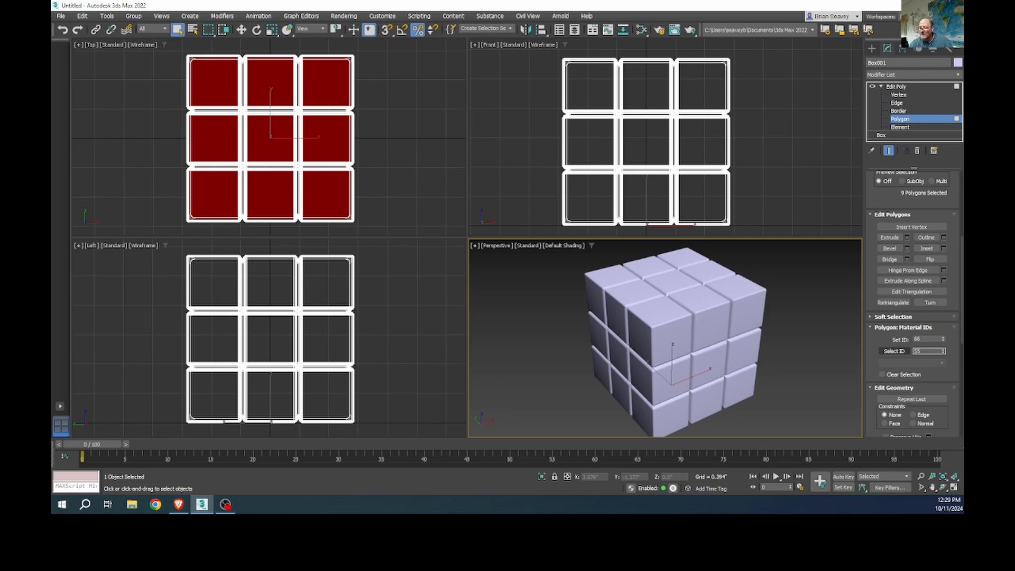
click(894, 351)
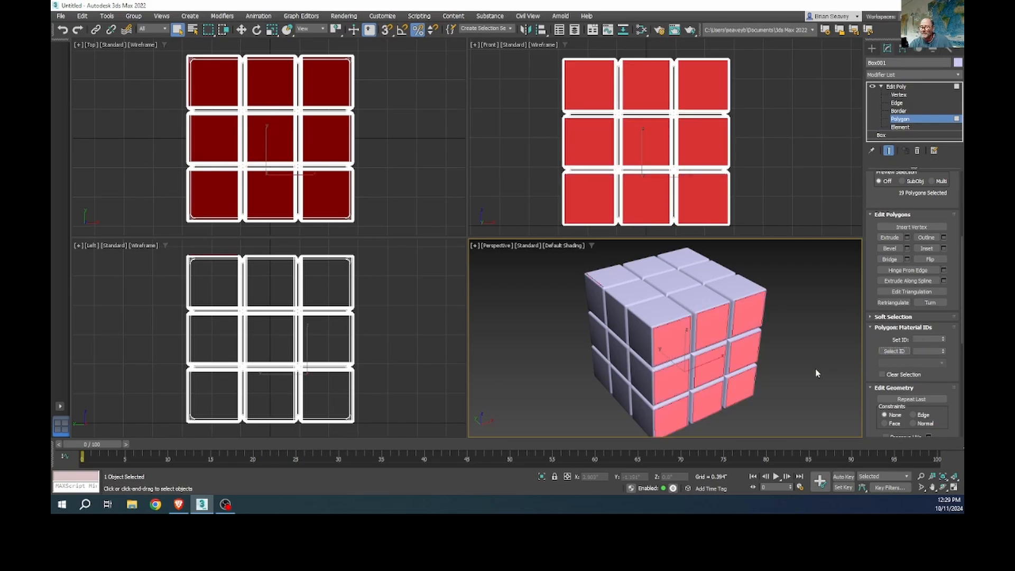
alt+middle_drag(777, 381, 708, 370)
click(925, 352)
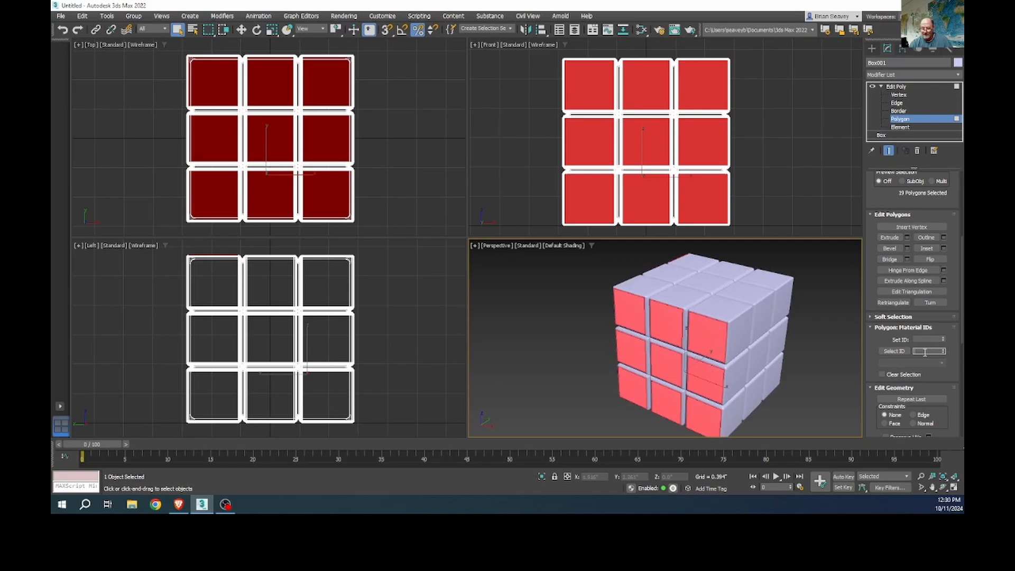
click(894, 351)
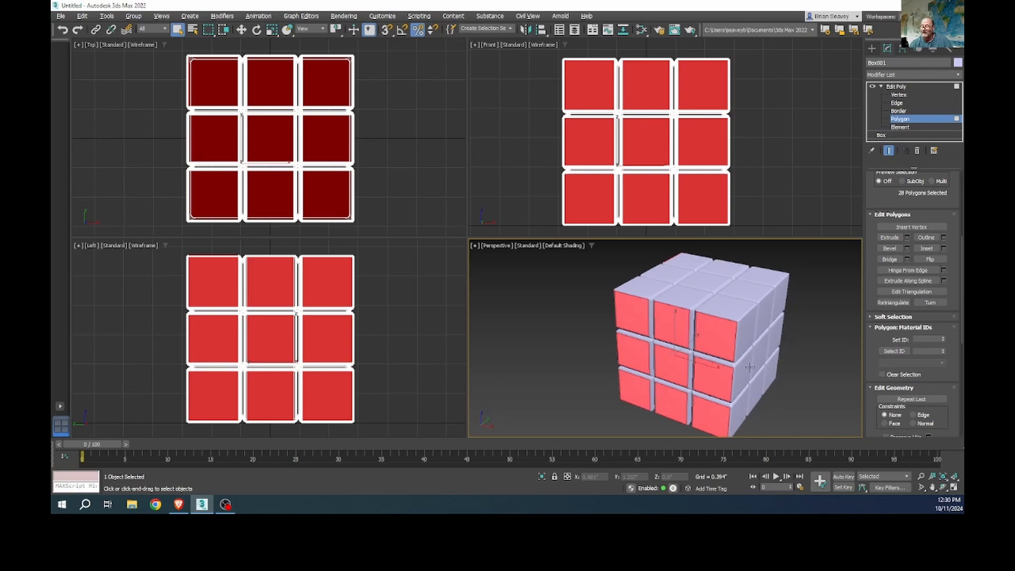
alt+middle_drag(748, 365, 784, 373)
Step: Add the squares of the top, right and back faces to the selection using their material IDs
click(918, 350)
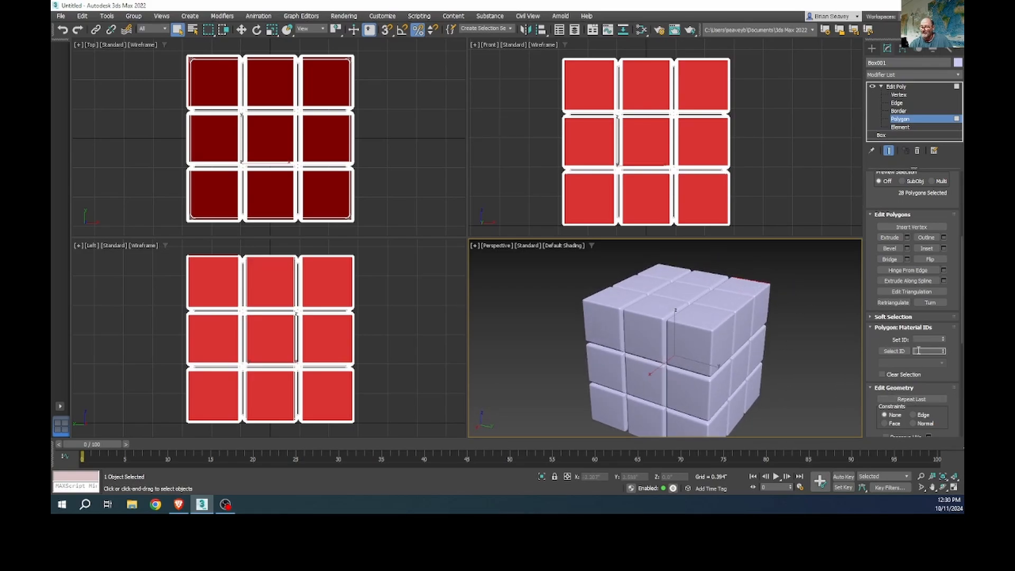
click(892, 351)
click(923, 350)
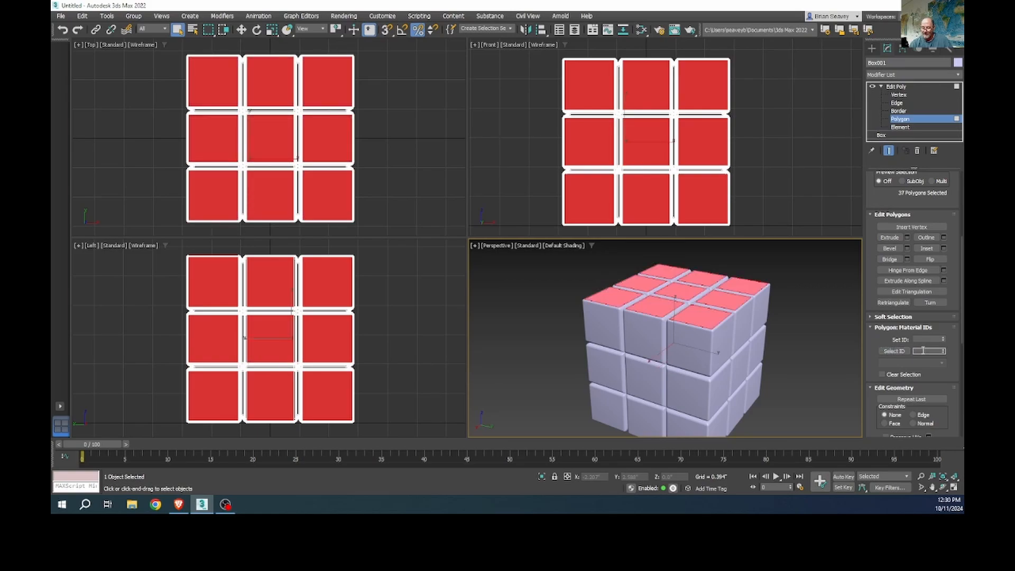
text(2)
click(900, 352)
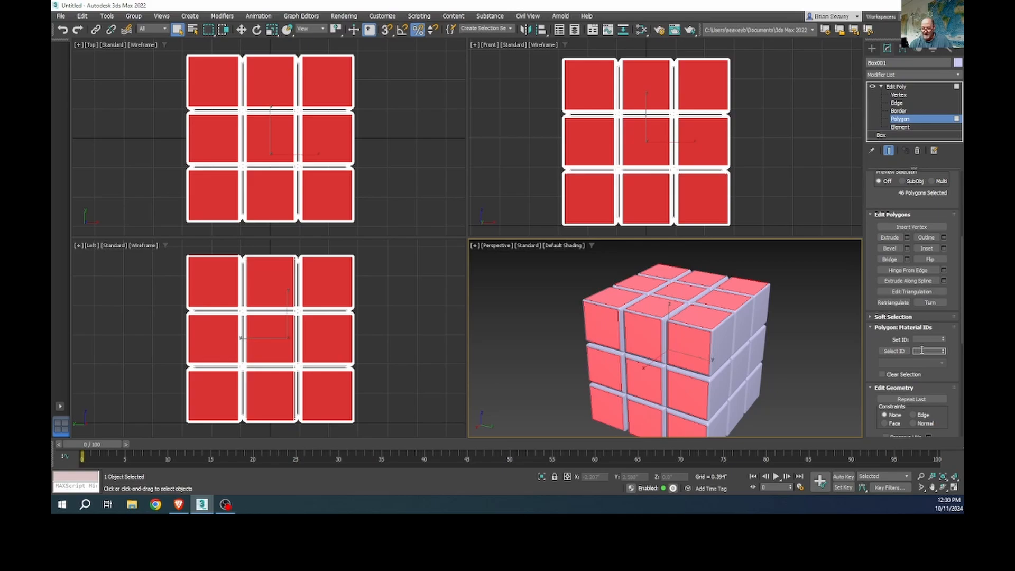
text(3)
click(894, 351)
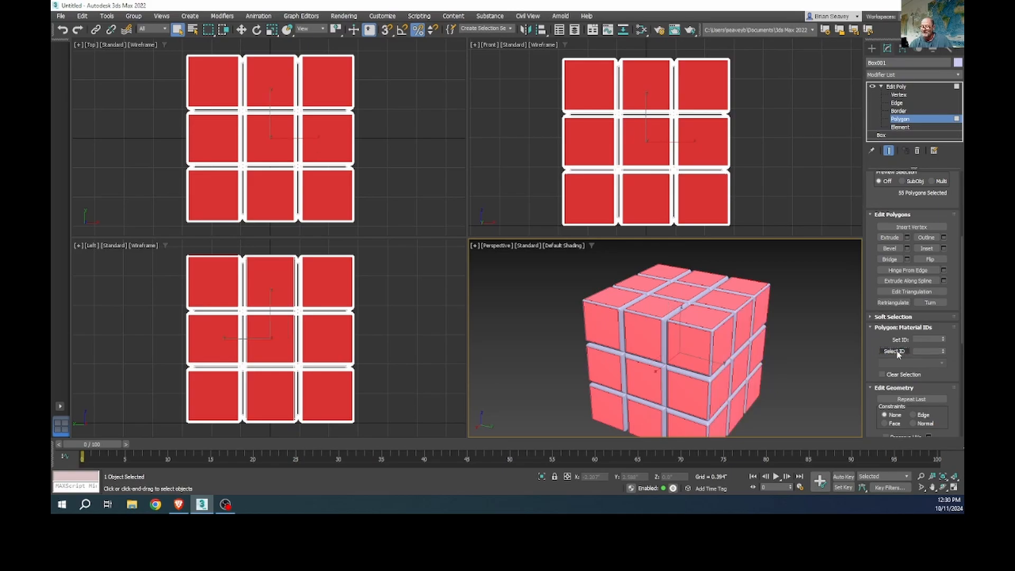
alt+middle_drag(748, 353, 777, 370)
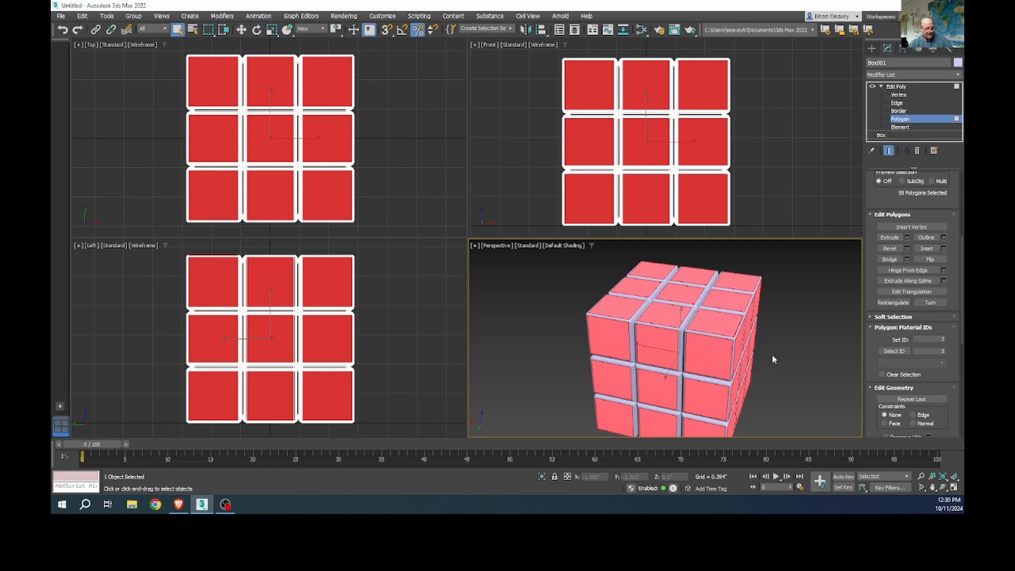
Step: Invert the selection to the grooves and rounded edges, give those polygons one shared material ID, and clear the selection
key(ctrl+i)
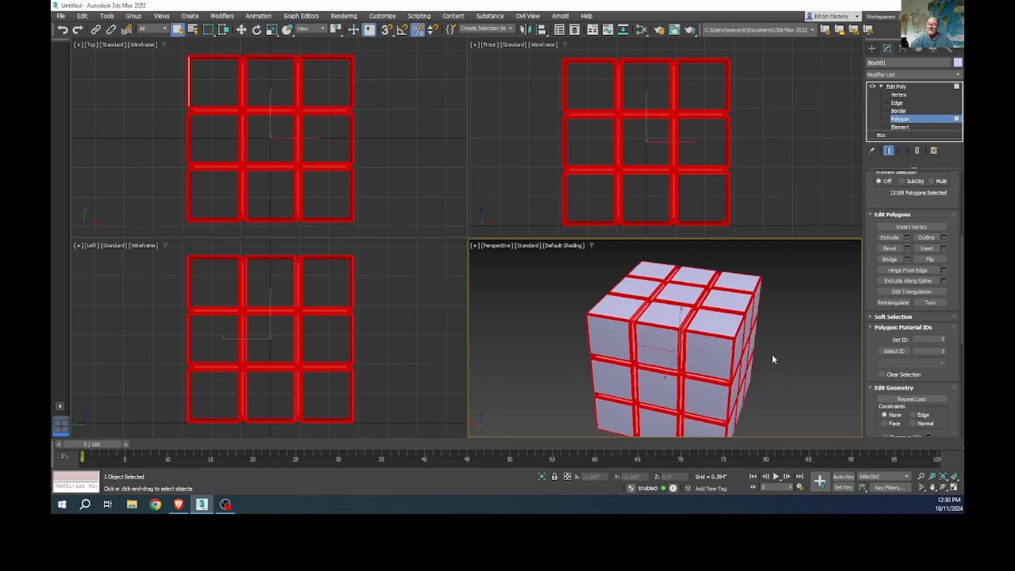
click(921, 340)
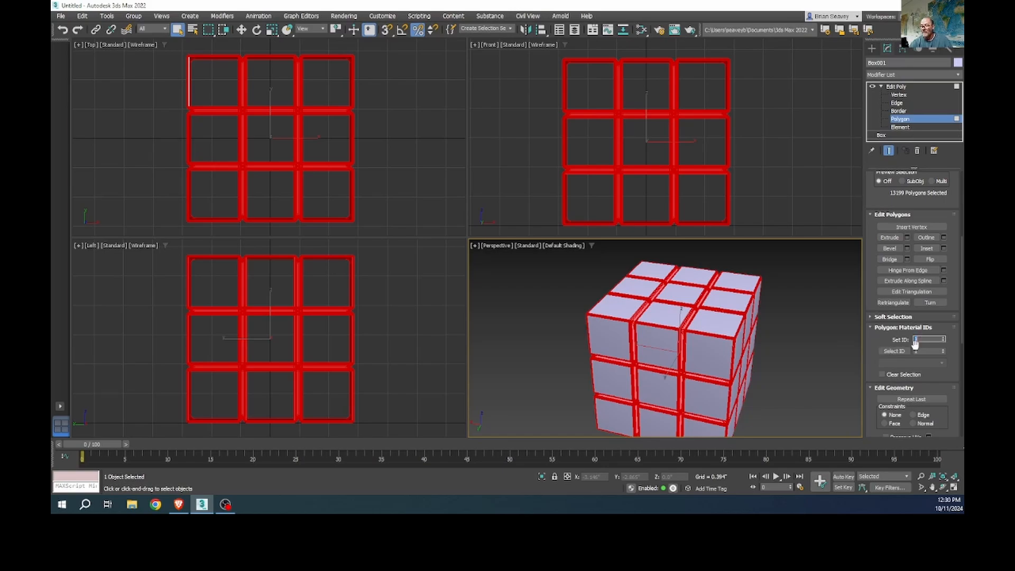
click(808, 375)
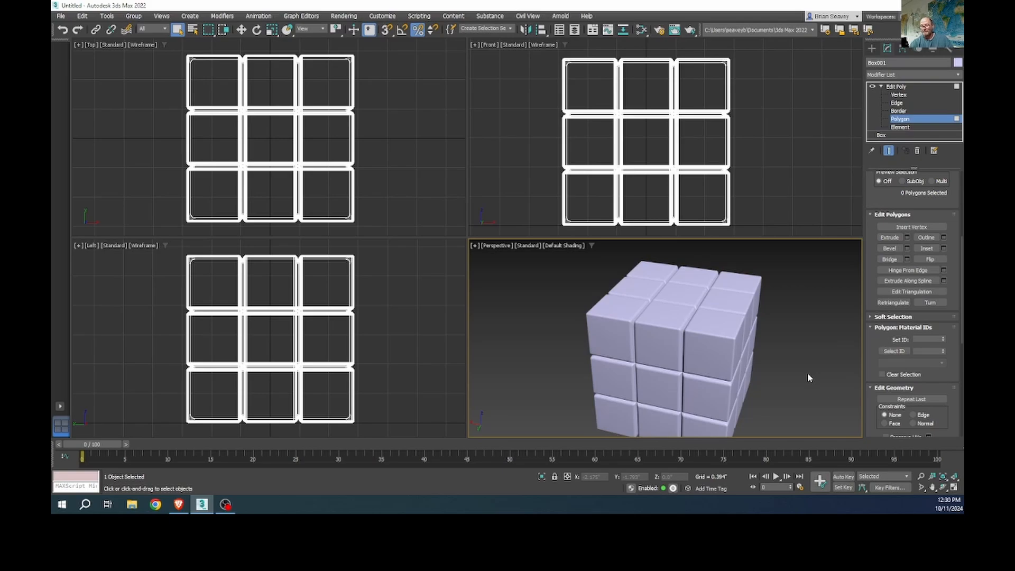
middle_drag(756, 374, 756, 354)
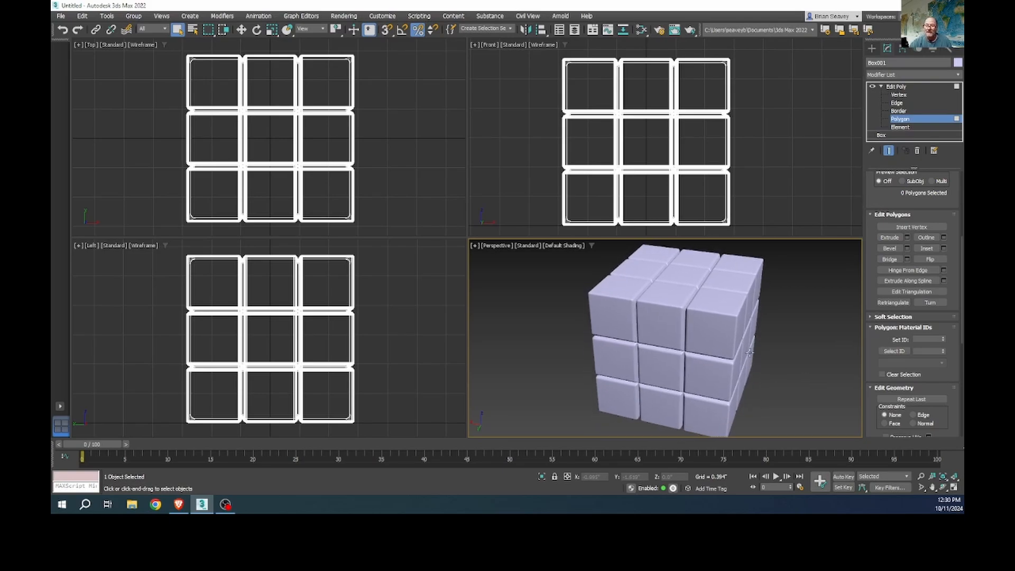
Step: Create a Multi/Sub-Object material in an enlarged Slate Material Editor and assign it to the cube
key(m)
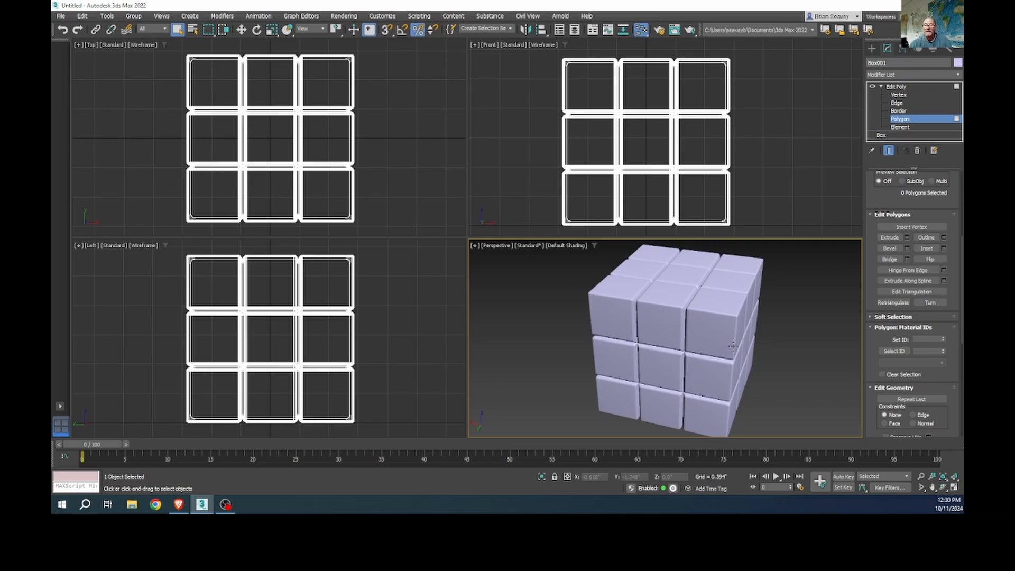
drag(154, 73, 353, 64)
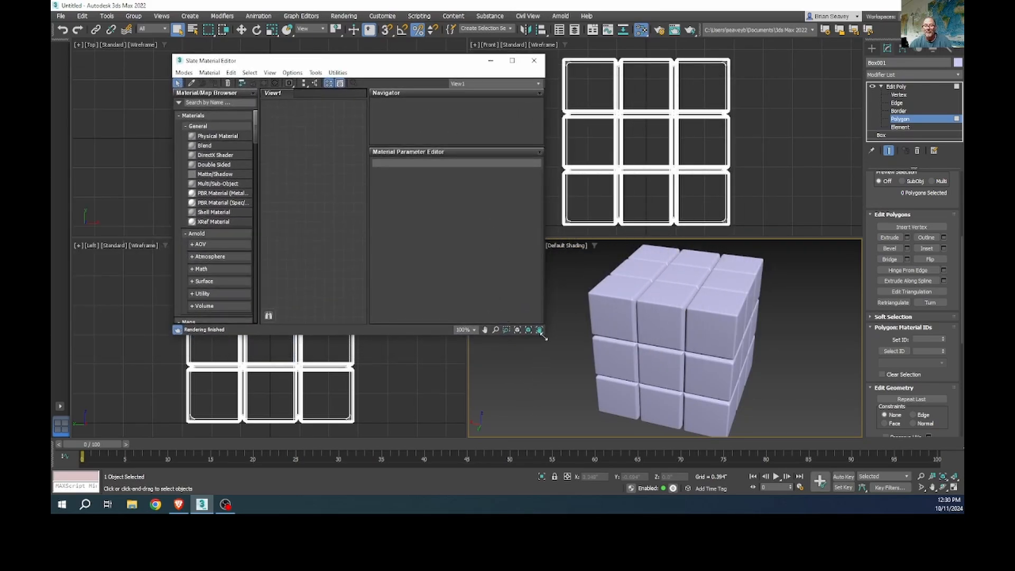
drag(547, 337, 778, 400)
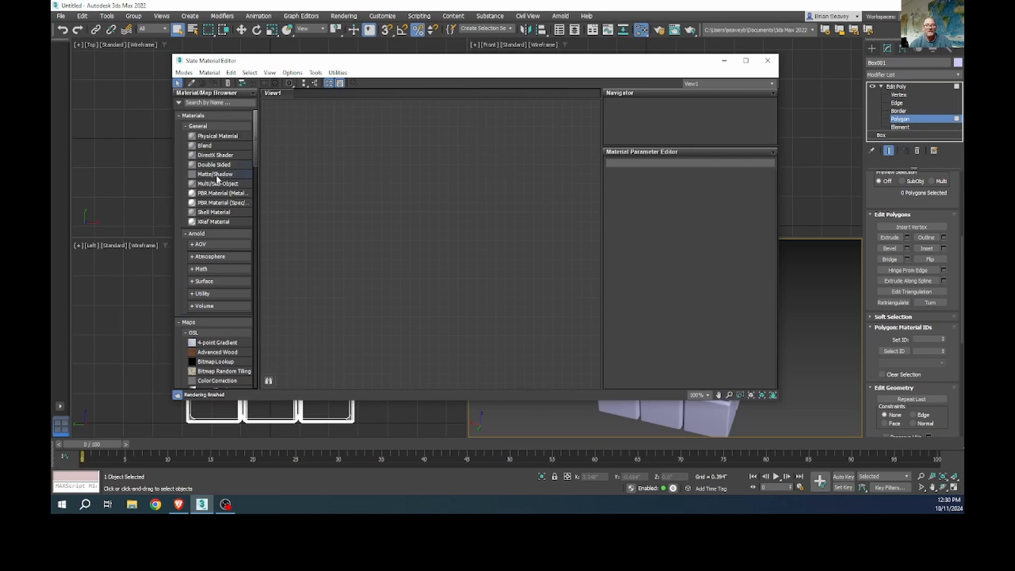
drag(213, 183, 513, 184)
click(518, 186)
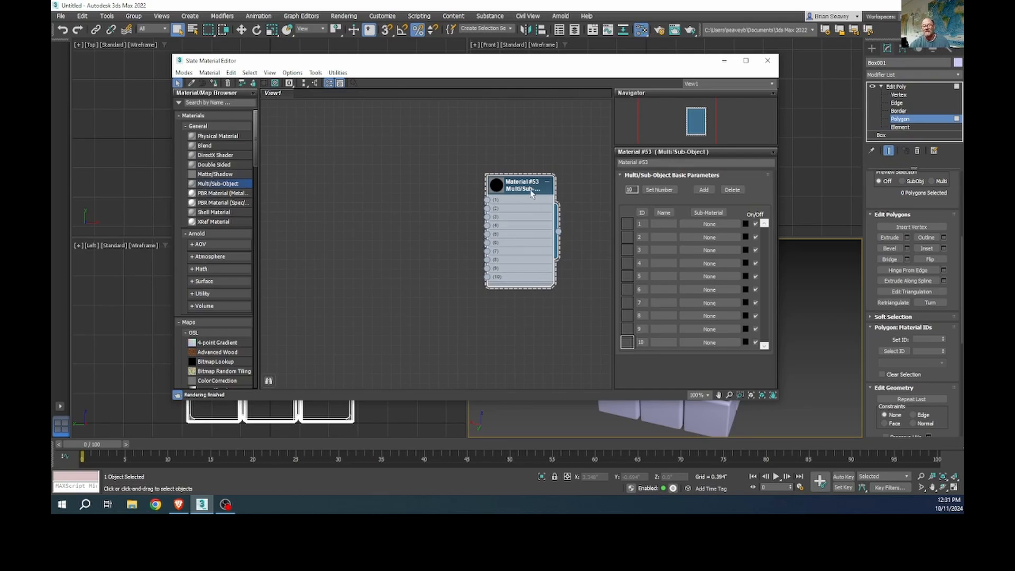
drag(558, 235, 595, 304)
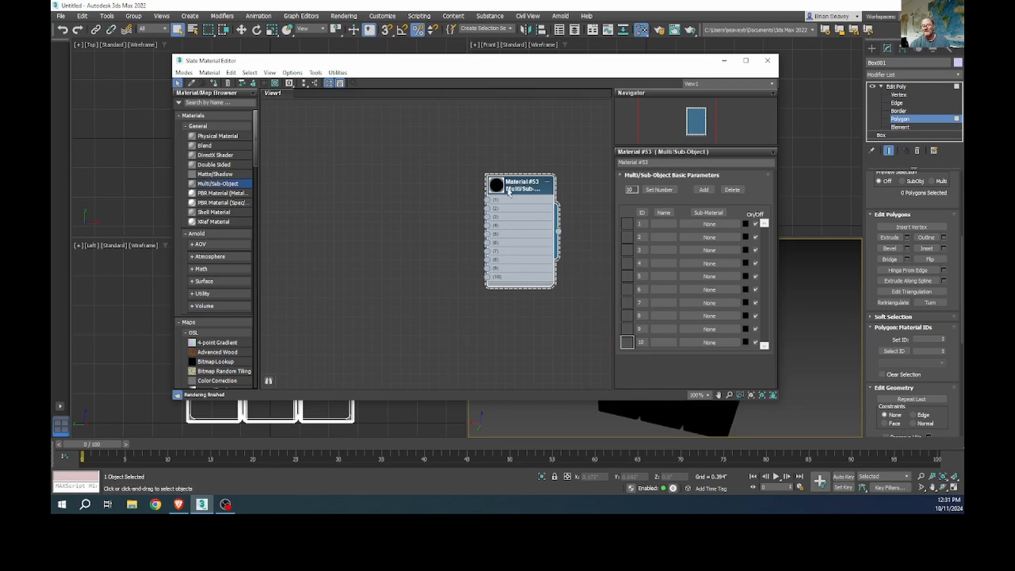
Step: Set the Multi/Sub-Object material to 7 sub-materials and connect a new Physical Material to its first slot
click(659, 189)
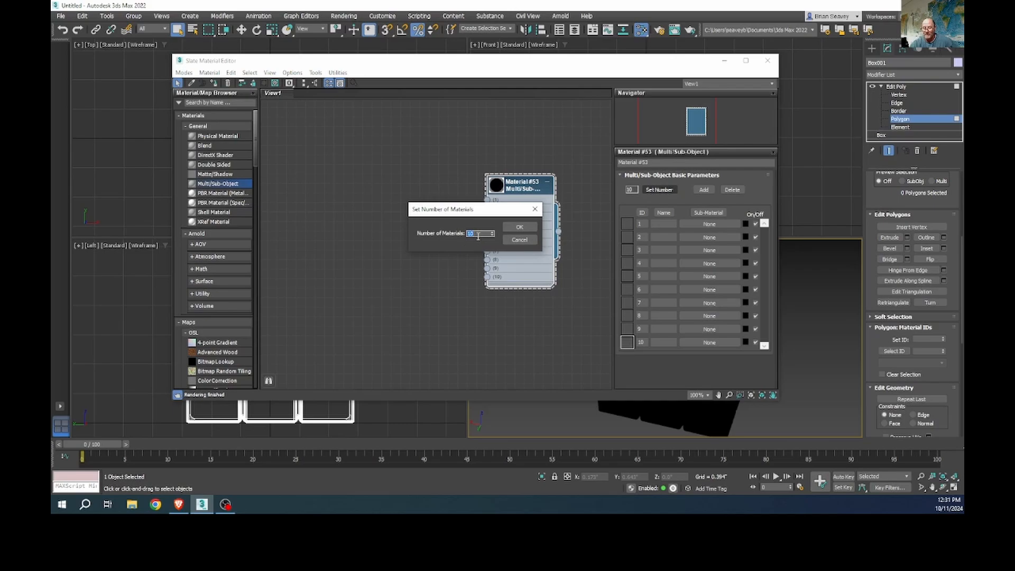
click(519, 228)
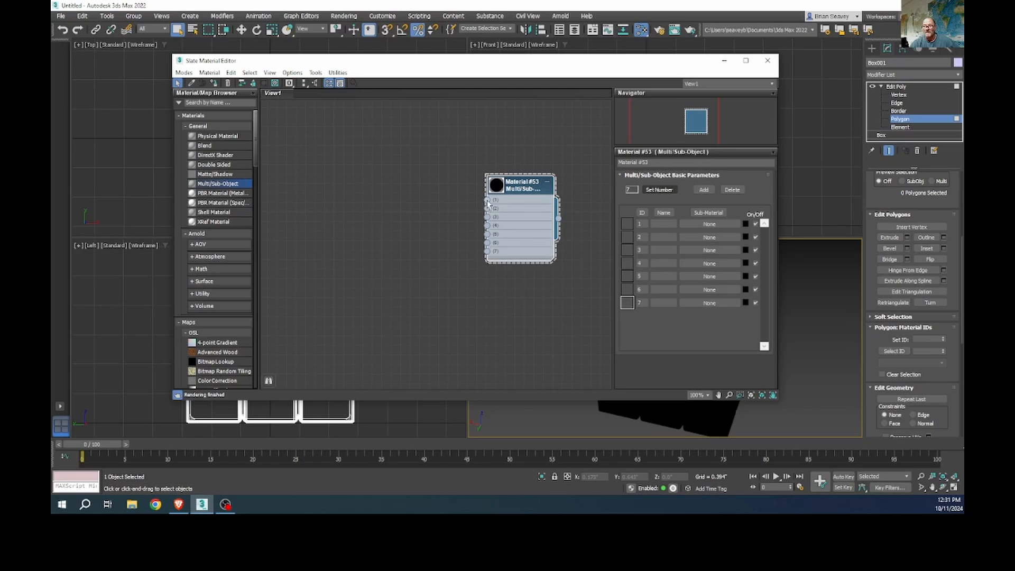
drag(205, 138, 373, 172)
click(396, 163)
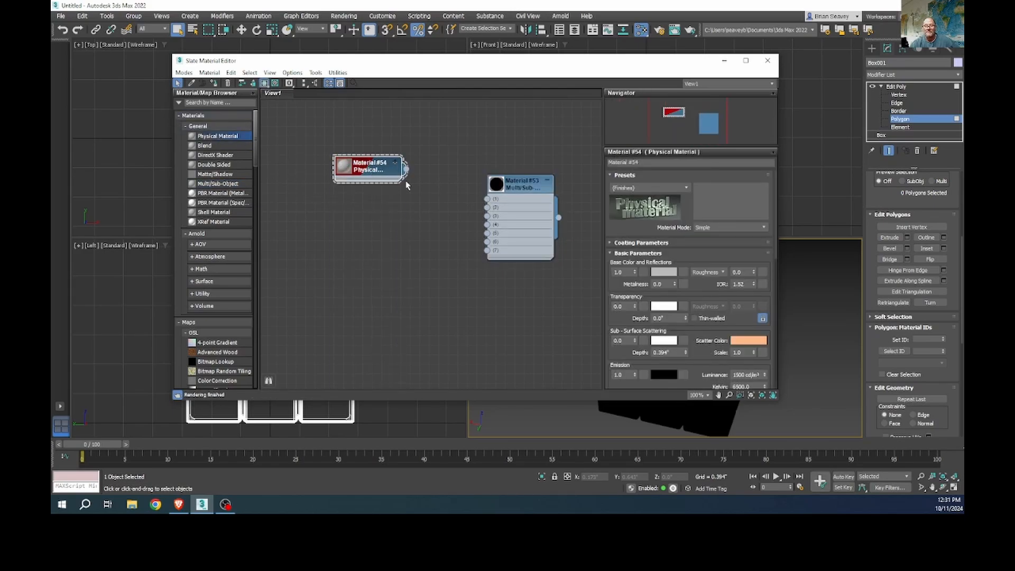
drag(440, 180, 487, 199)
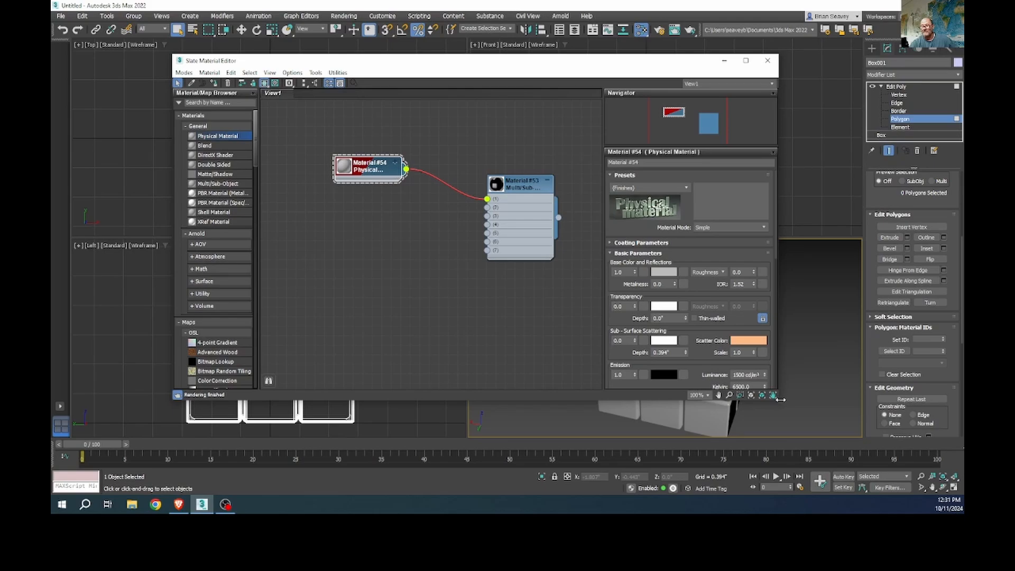
click(707, 420)
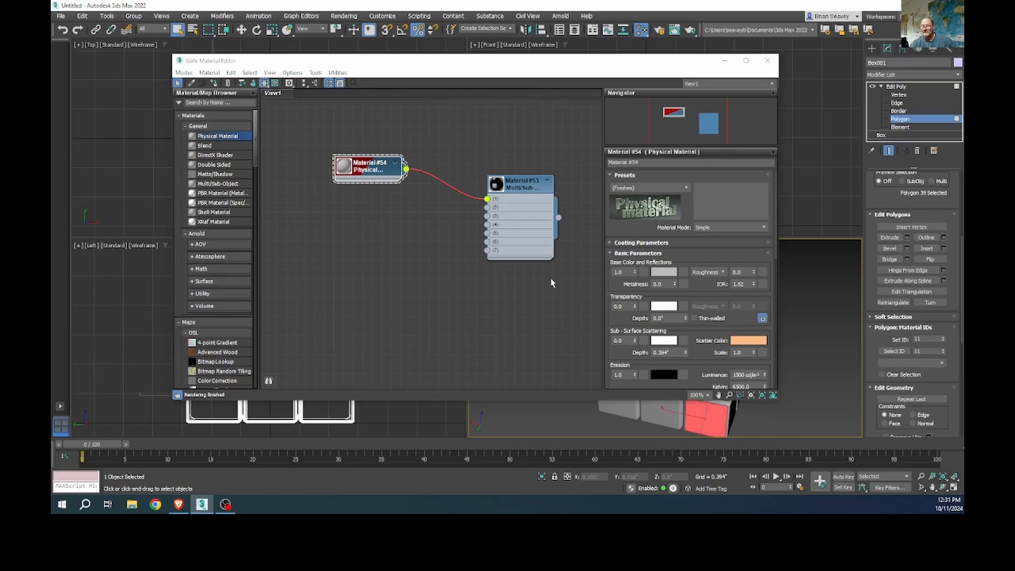
Step: Give the Physical Material a near-black base color with value 0.039 and a roughness of 0.2
click(372, 165)
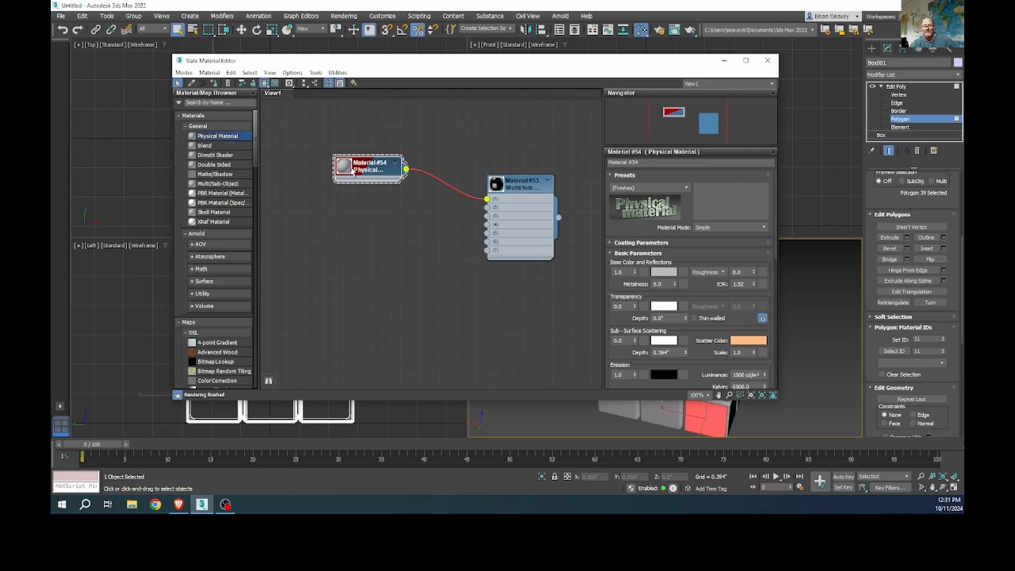
click(664, 274)
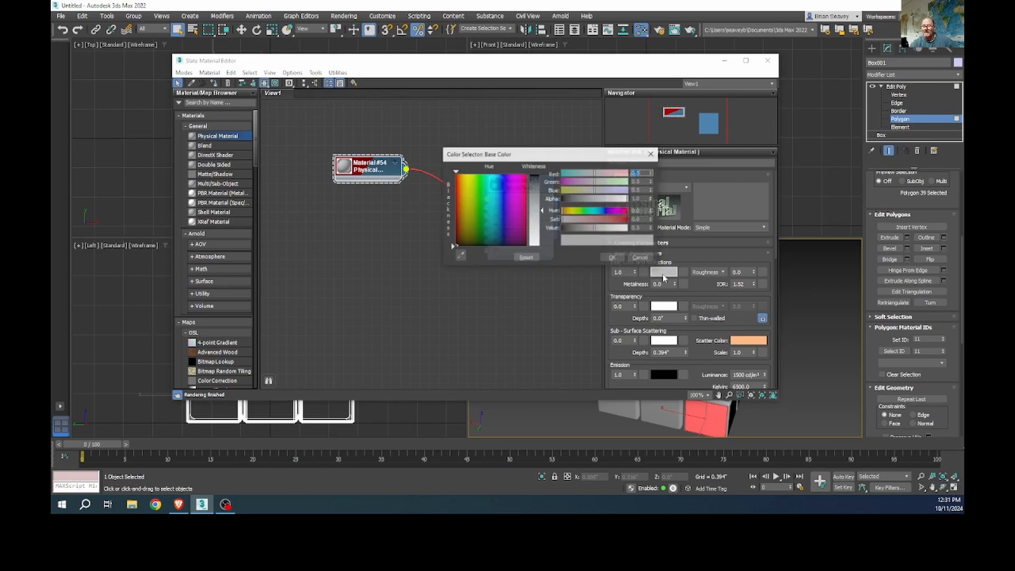
drag(543, 213, 543, 179)
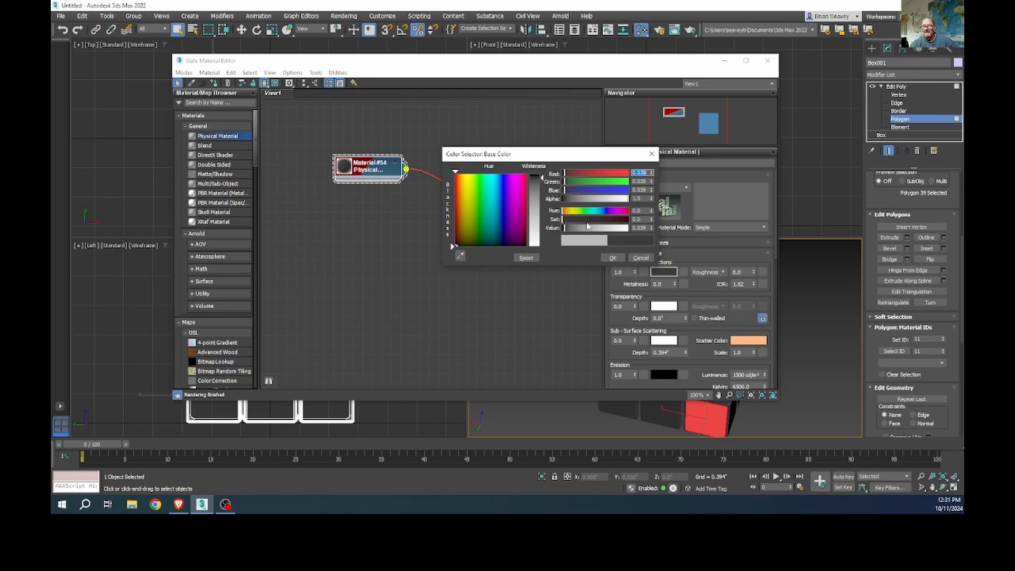
click(611, 258)
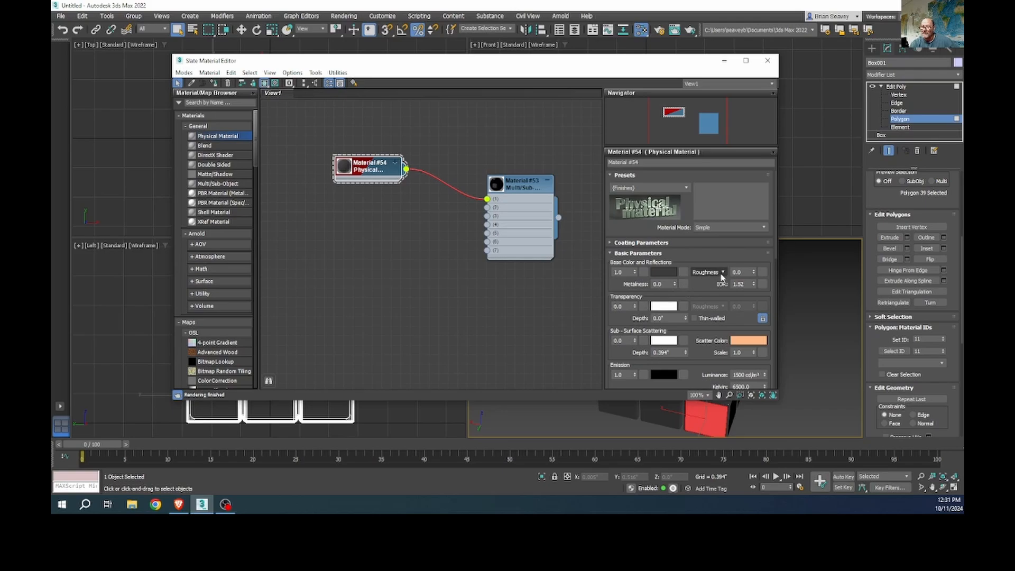
drag(754, 274, 754, 262)
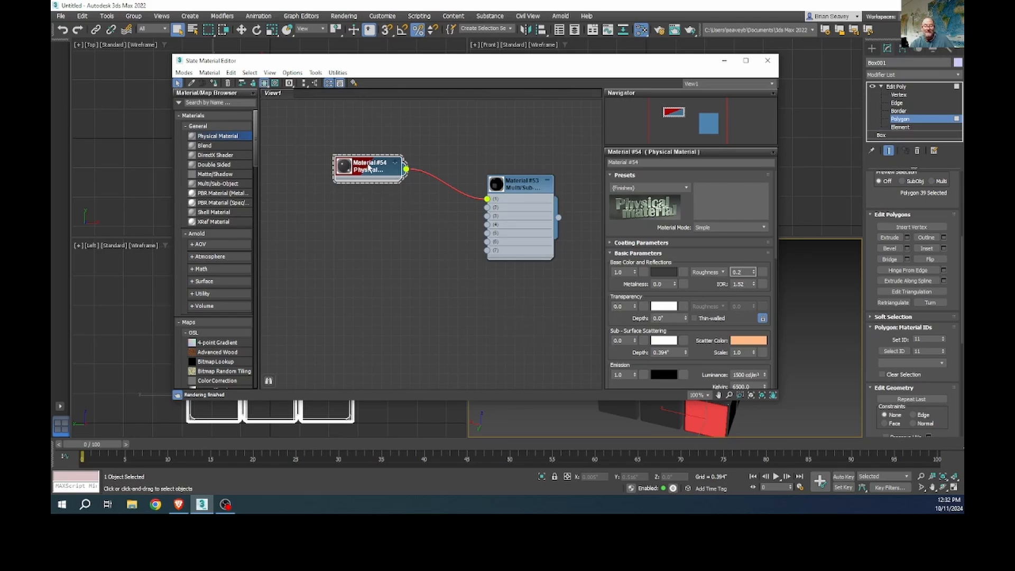
Step: Duplicate the near-black Physical Material into six copies and arrange the nodes in a column beside the Multi/Sub-Object node
shift+drag(368, 168, 372, 246)
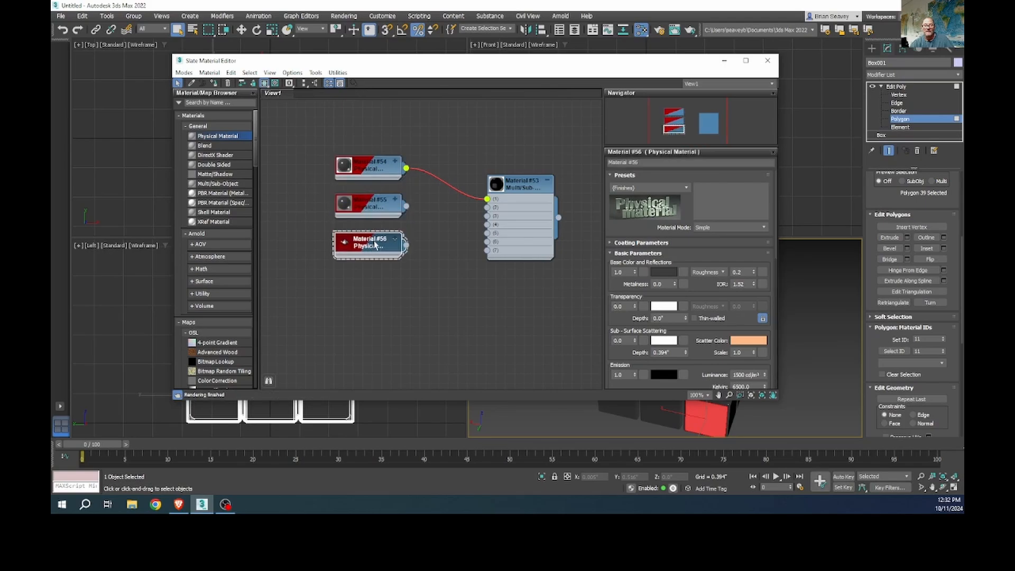
drag(369, 168, 406, 158)
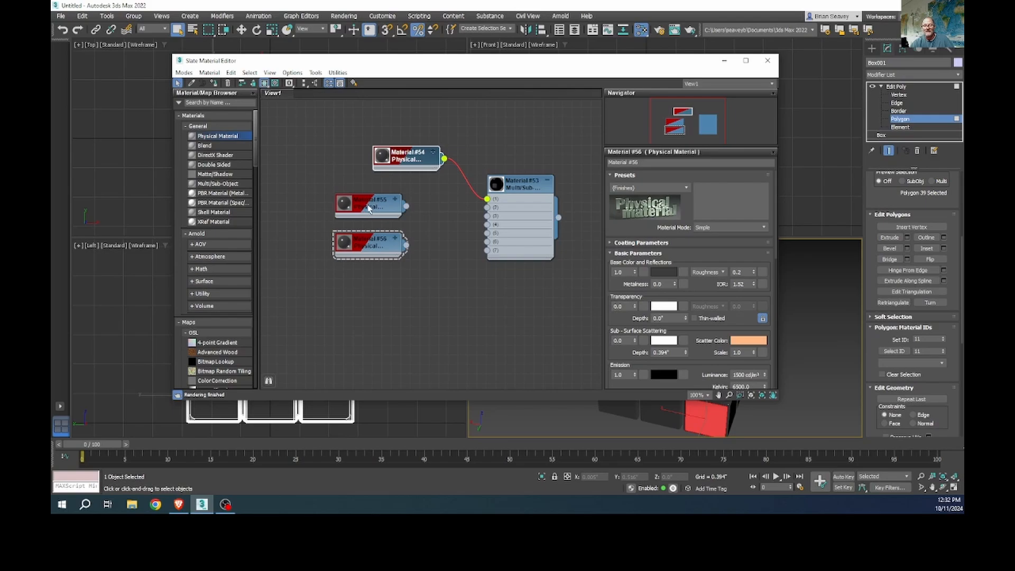
drag(371, 207, 394, 197)
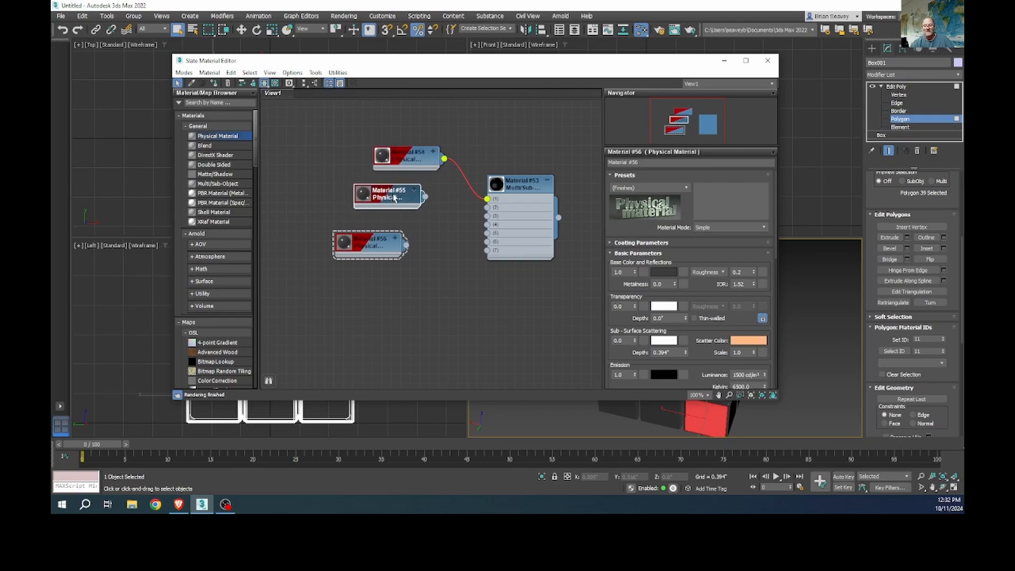
drag(375, 242, 392, 350)
shift+drag(391, 350, 388, 380)
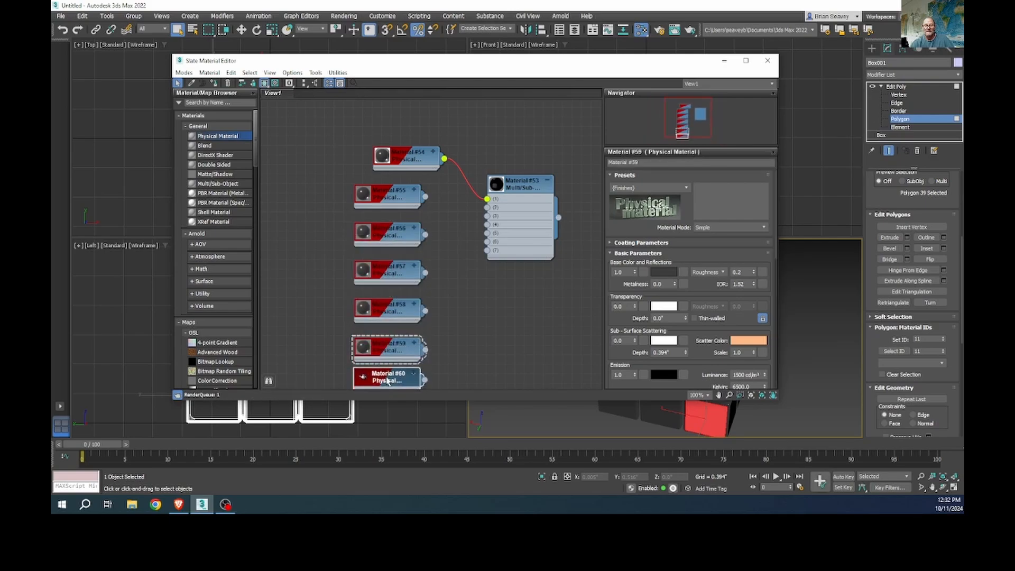
Step: Connect the six copied Physical Materials in order to slots 2 through 7 of the Multi/Sub-Object material
middle_drag(445, 323, 391, 270)
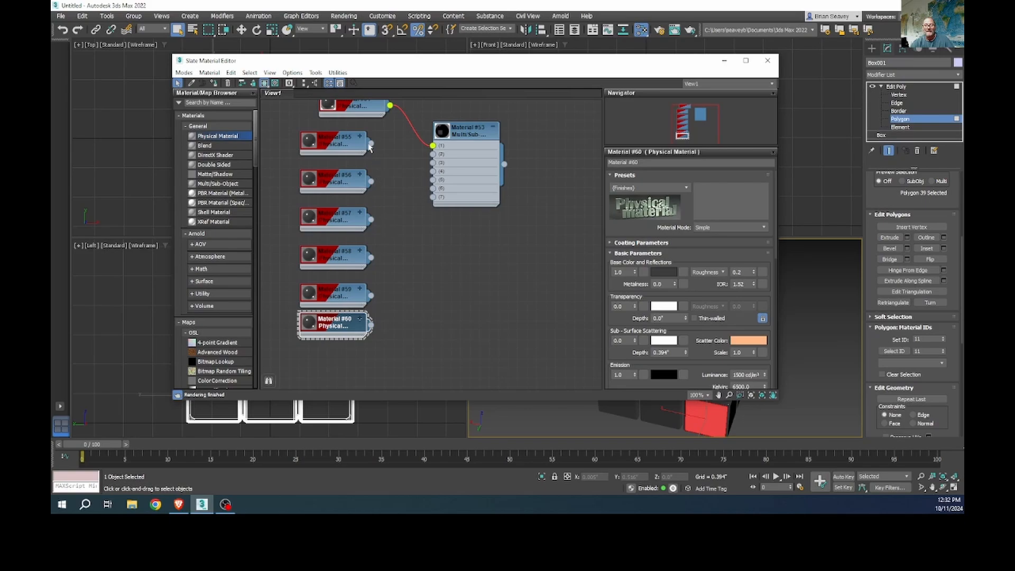
drag(426, 157, 432, 153)
drag(371, 181, 434, 163)
drag(372, 220, 433, 172)
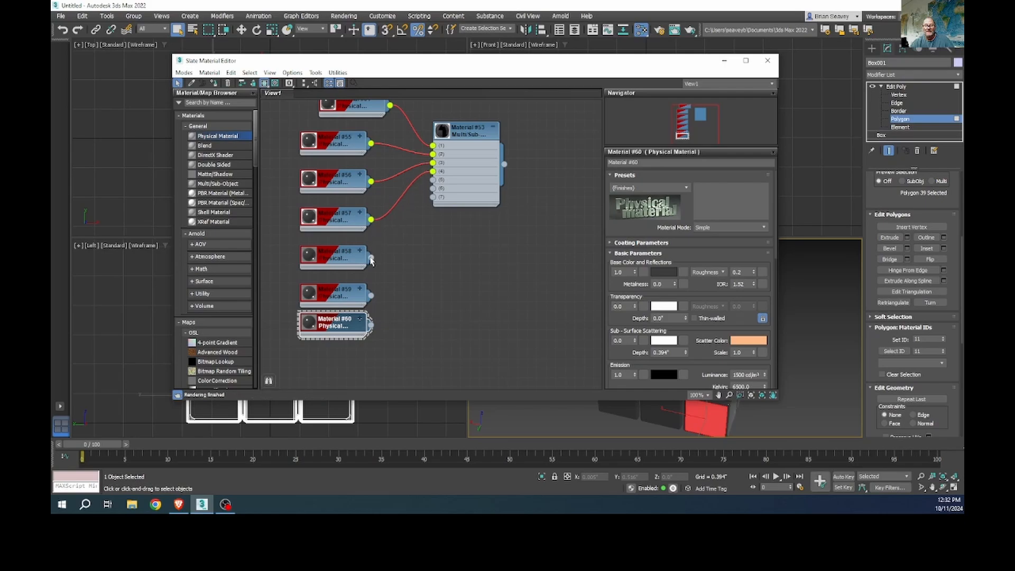
drag(371, 258, 433, 179)
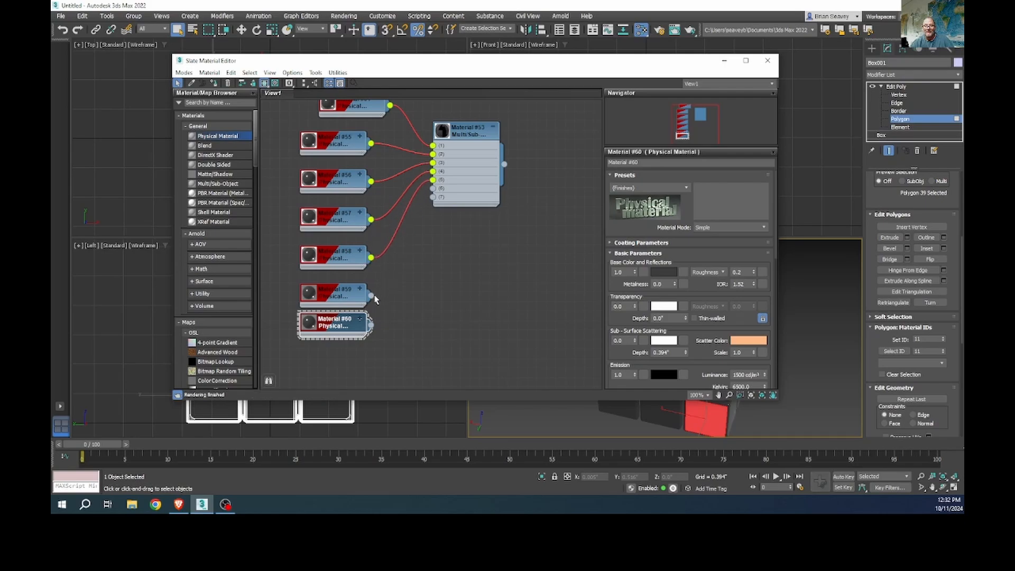
drag(372, 297, 433, 188)
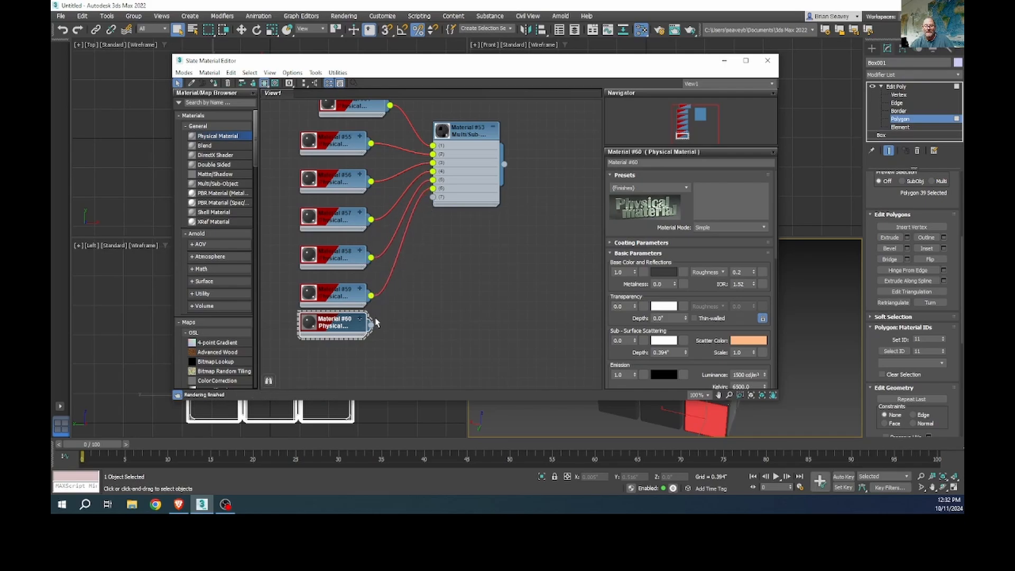
drag(371, 325, 433, 201)
Step: Renumber the Multi/Sub-Object material's second to seventh sub-material IDs as 11, 22, 33, 44, 55 and 66
double_click(465, 174)
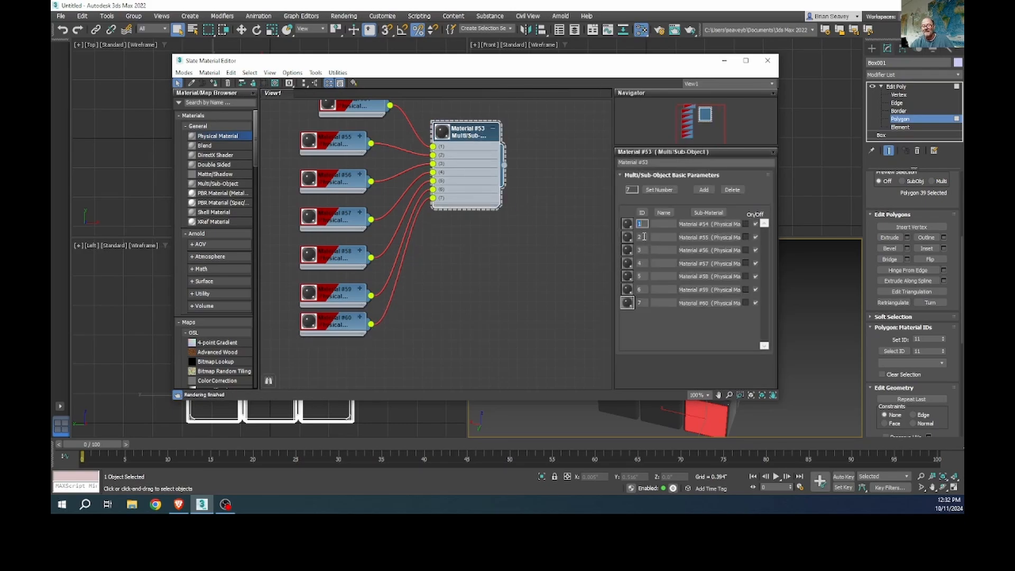
click(644, 237)
text(11)
click(645, 249)
text(22)
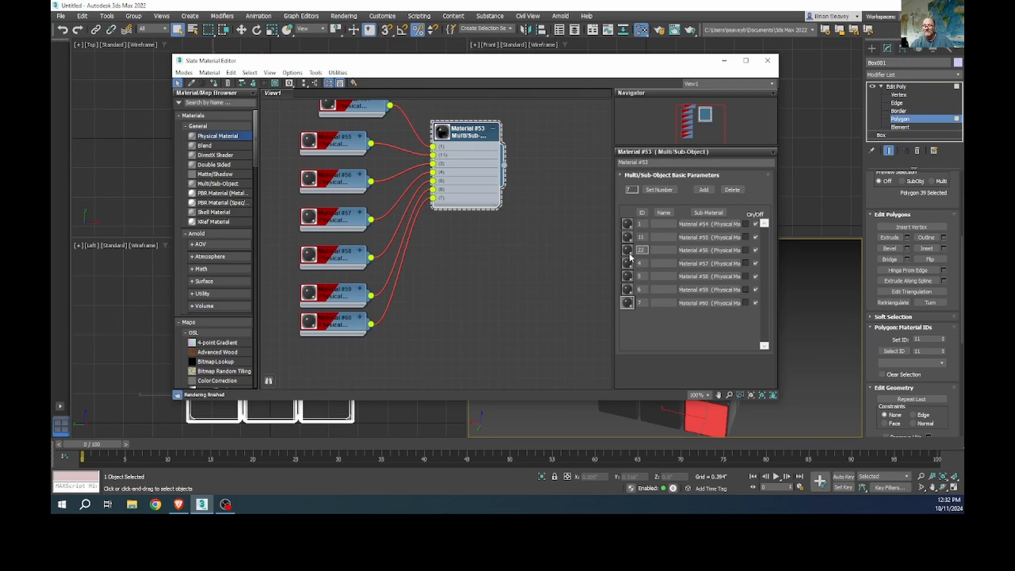
click(641, 262)
text(33)
click(641, 275)
click(640, 290)
click(642, 304)
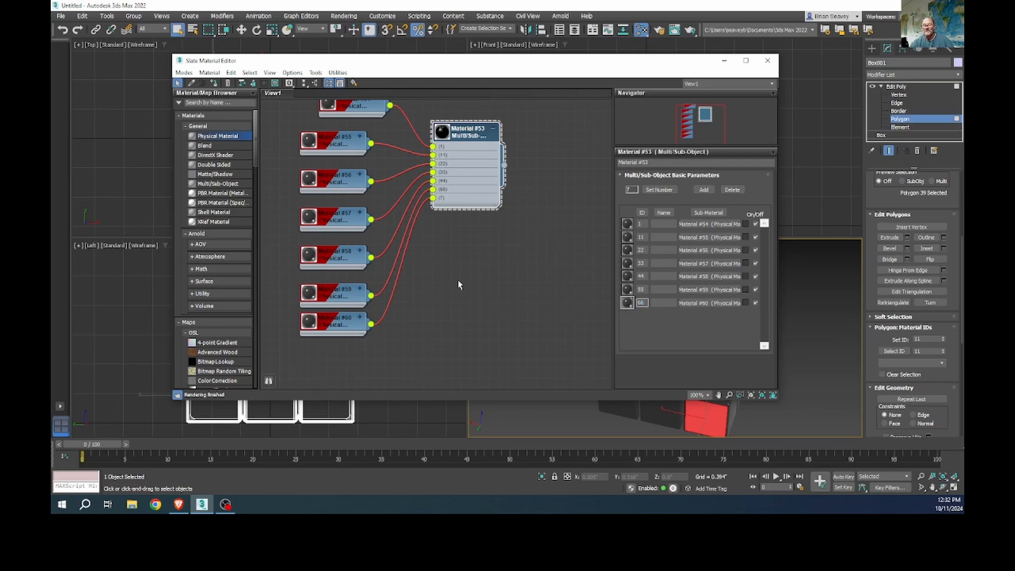
key(Return)
Step: Clear the polygon selection and set the base color of the ID 11 sub-material to pure blue with red 0, green 0 and blue 1.0
middle_drag(499, 271, 516, 286)
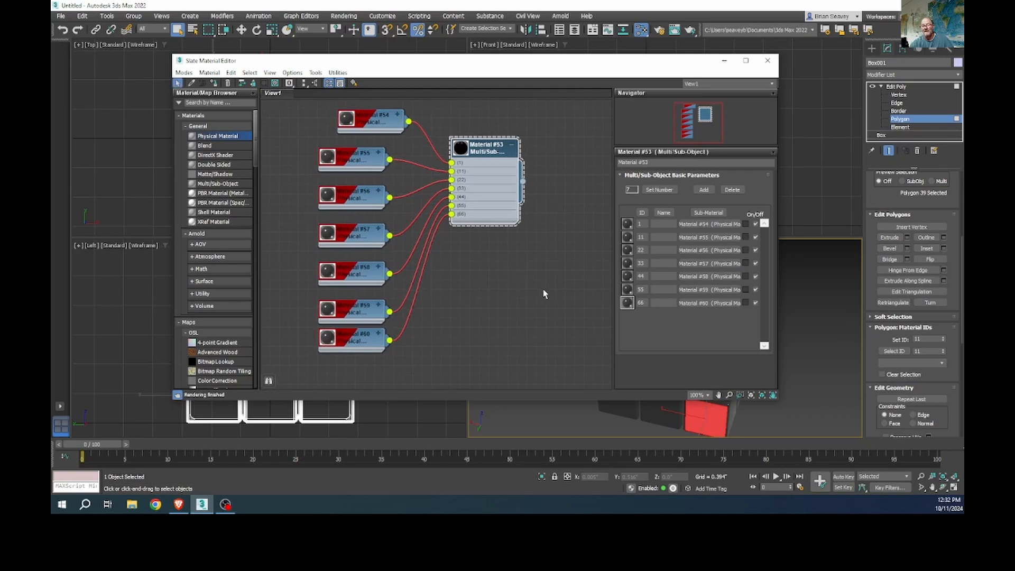
click(817, 395)
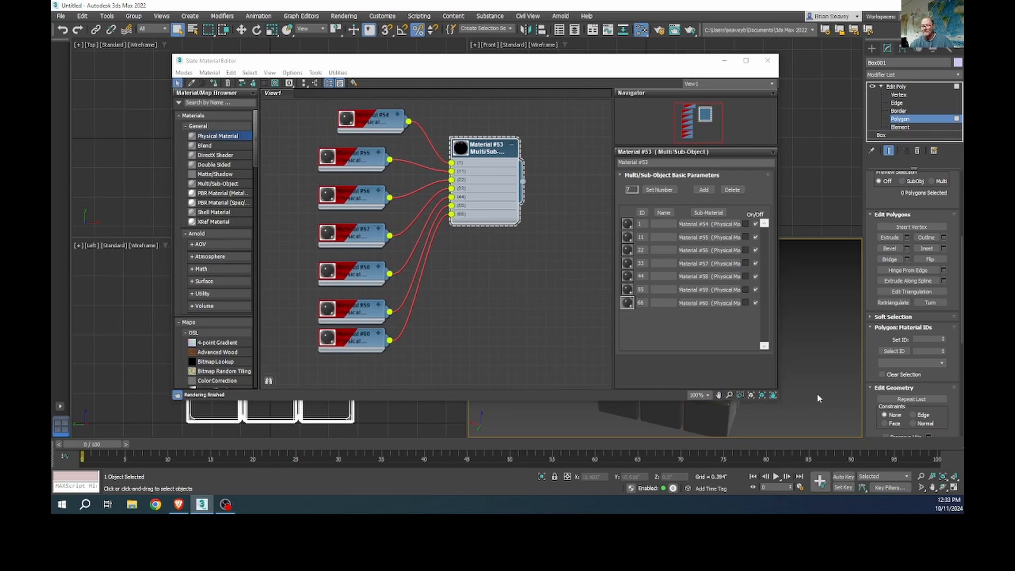
double_click(360, 160)
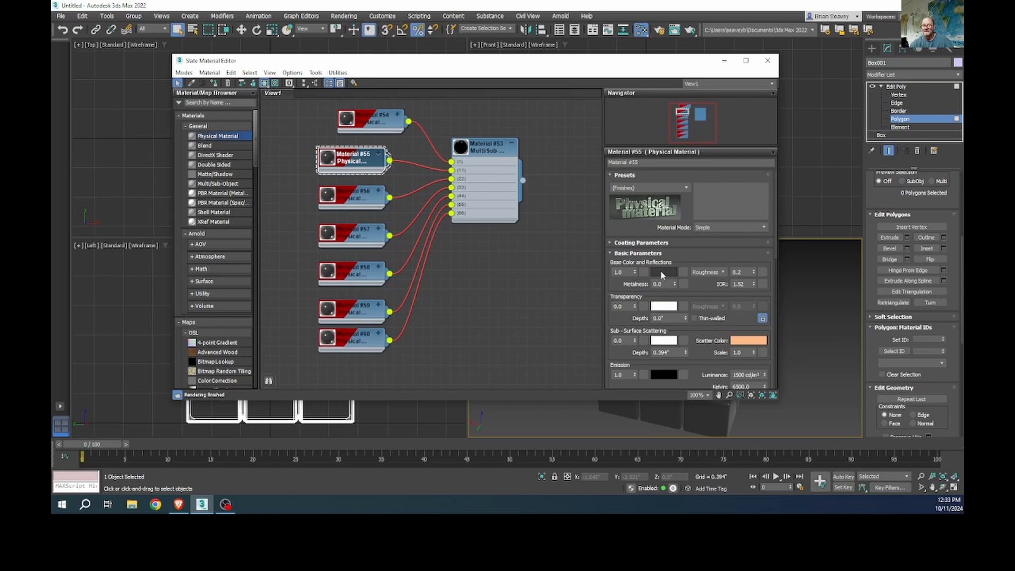
click(662, 272)
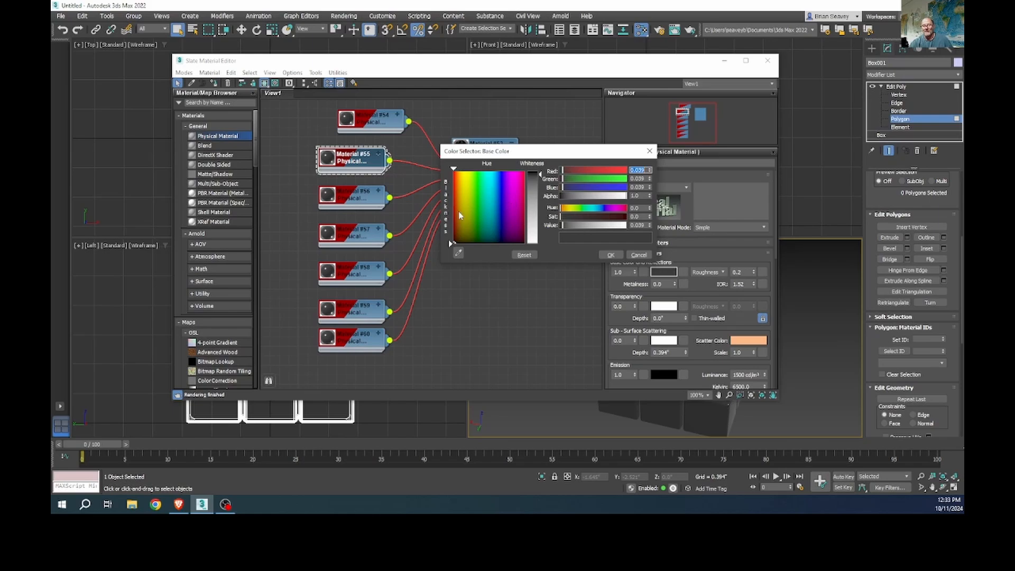
click(502, 175)
drag(502, 175, 540, 170)
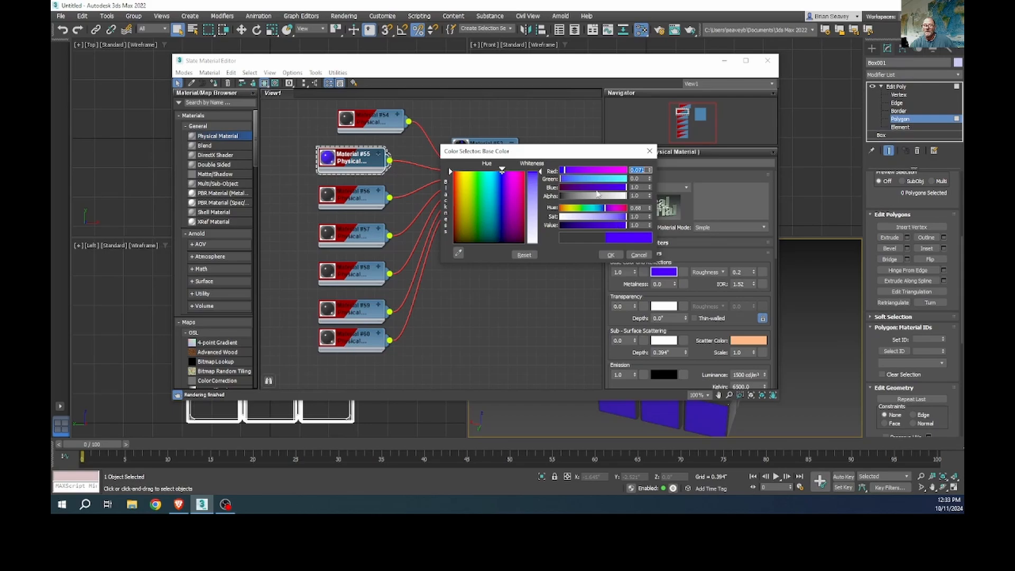
drag(577, 172, 561, 173)
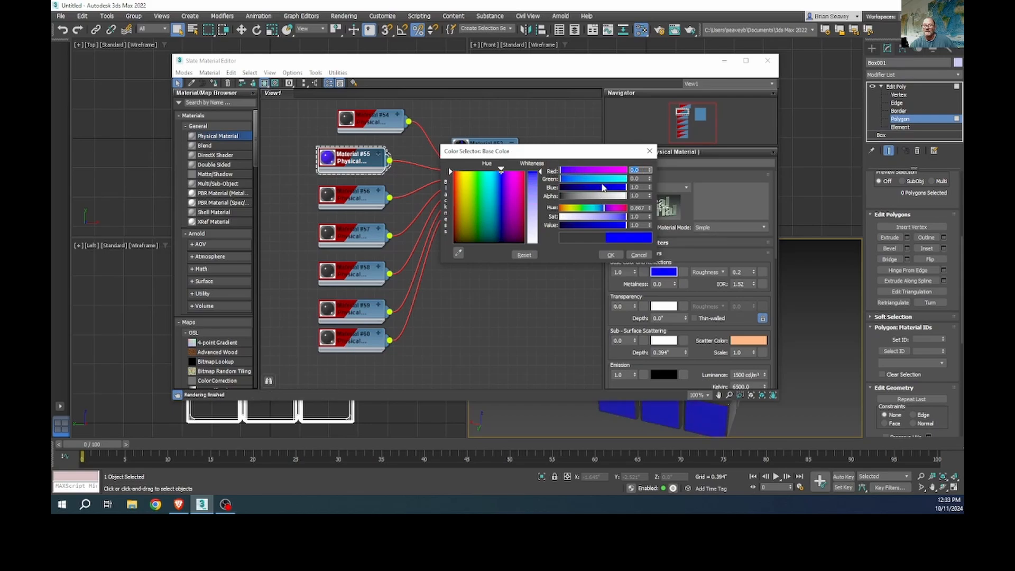
click(610, 255)
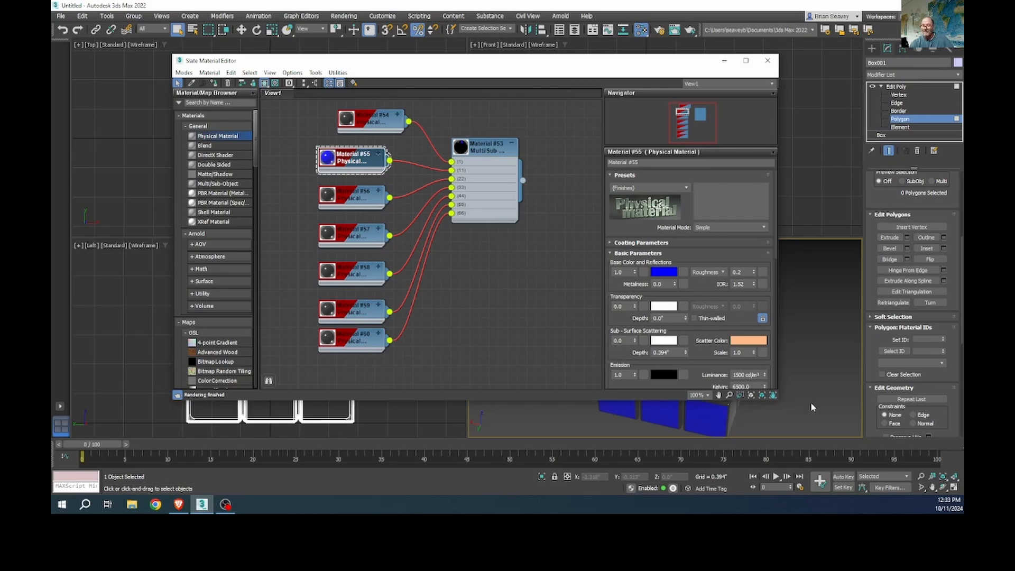
Step: Narrow the Slate Material Editor and move it aside so the whole cube in the perspective viewport is uncovered
alt+middle_drag(811, 402, 783, 406)
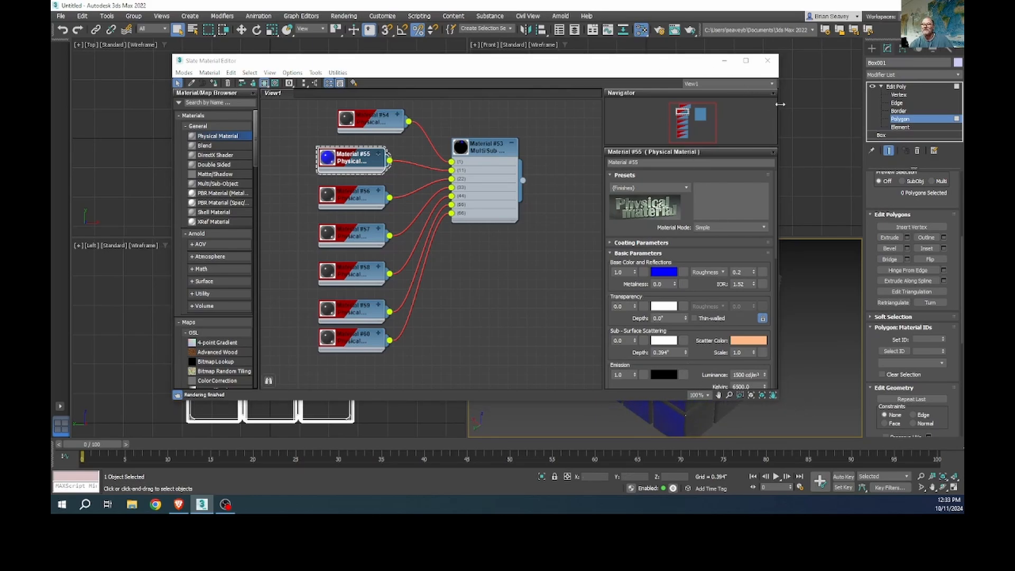
drag(780, 105, 667, 118)
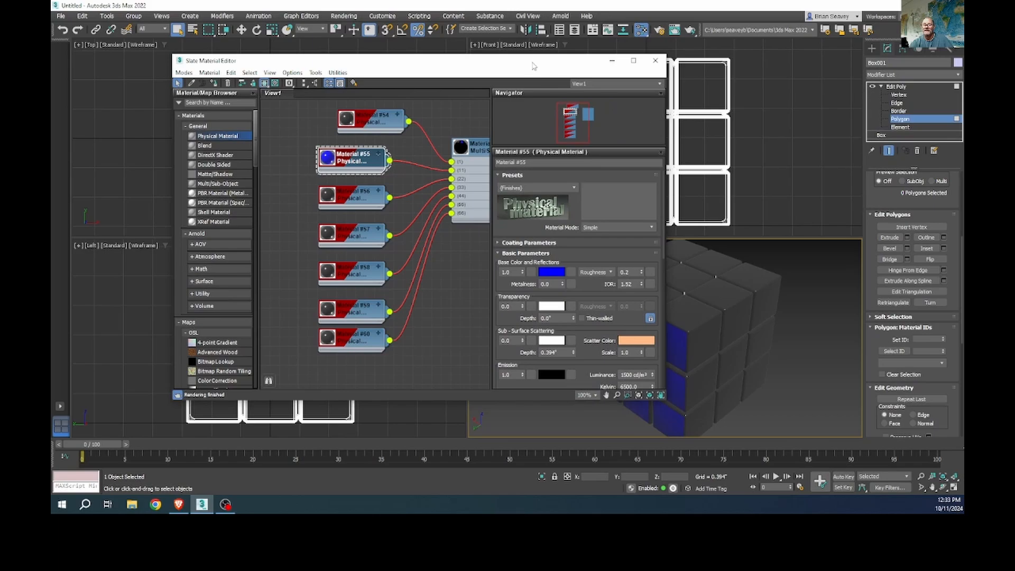
drag(533, 66, 434, 58)
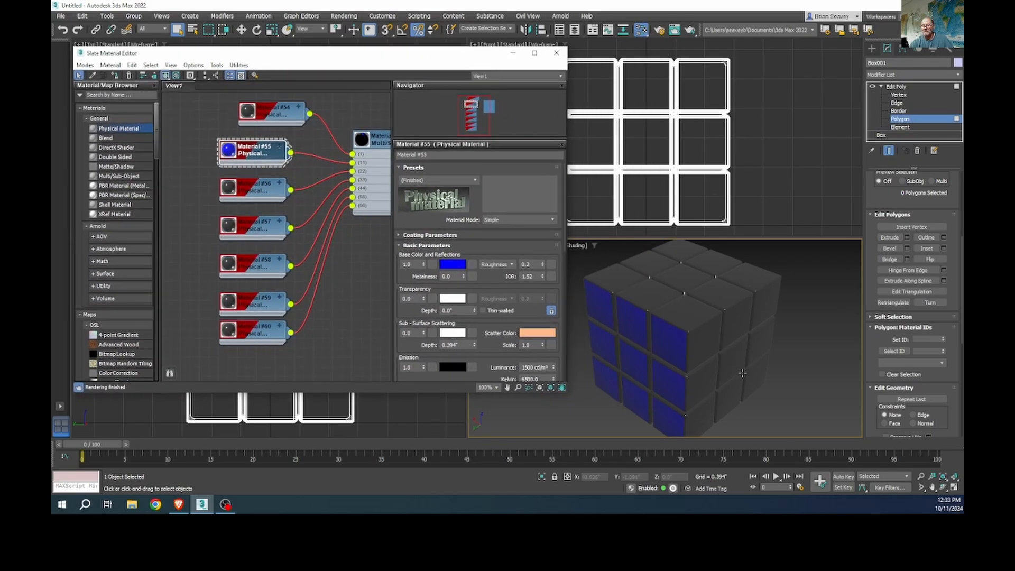
Step: Check the material ID of an uncolored side face, set the ID 55 sub-material's base color to white with value 1.0, and clear the selection
alt+middle_drag(752, 368, 668, 357)
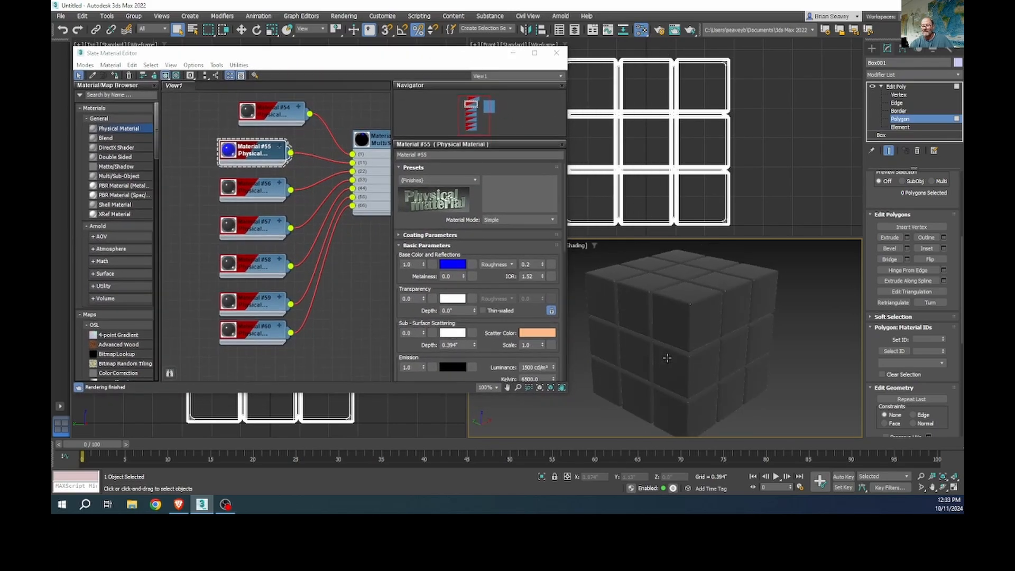
click(705, 324)
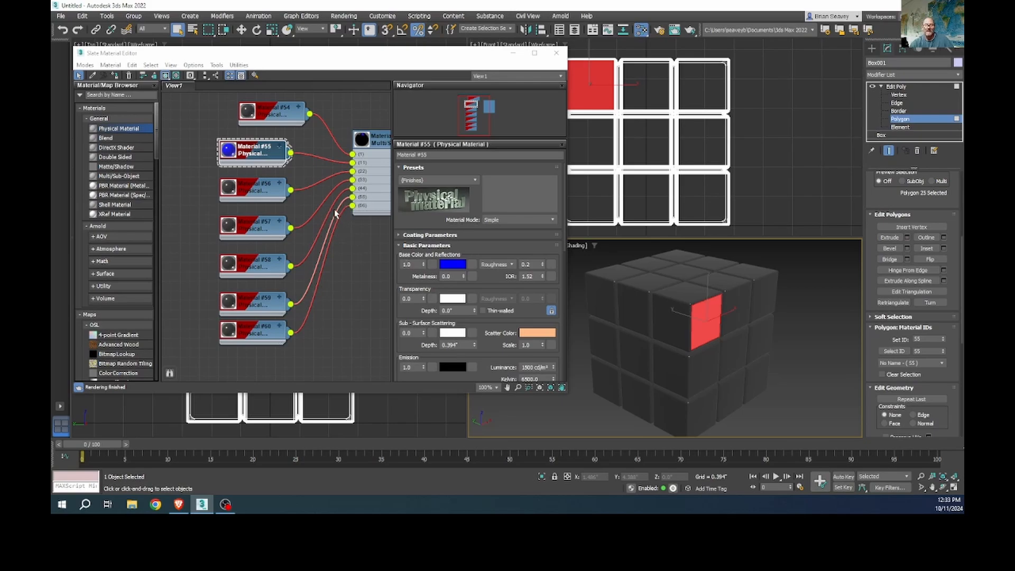
mouse_move(260, 307)
mouse_down()
mouse_move(239, 308)
mouse_move(250, 308)
mouse_up()
double_click(250, 307)
click(450, 266)
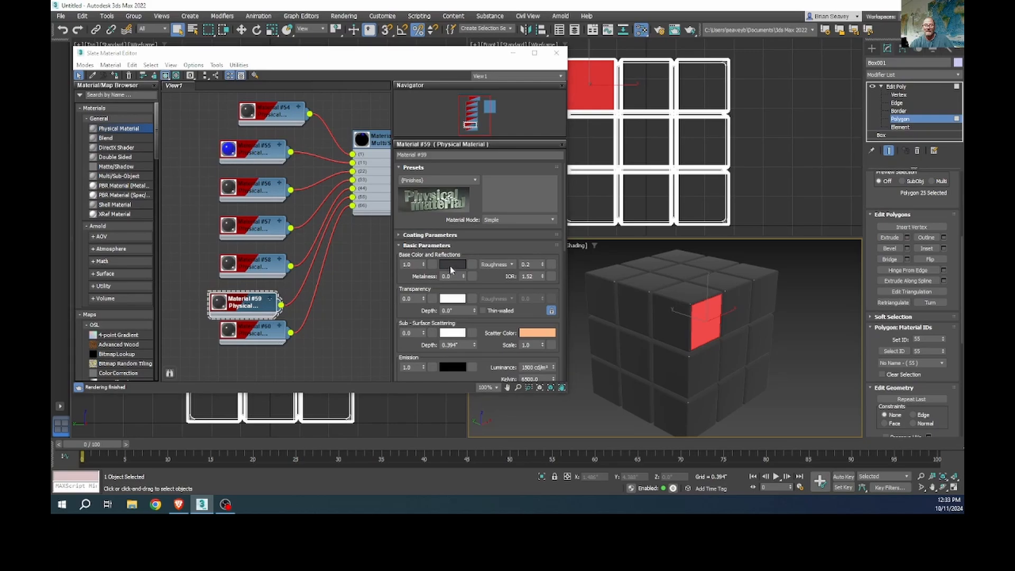
drag(355, 220, 422, 220)
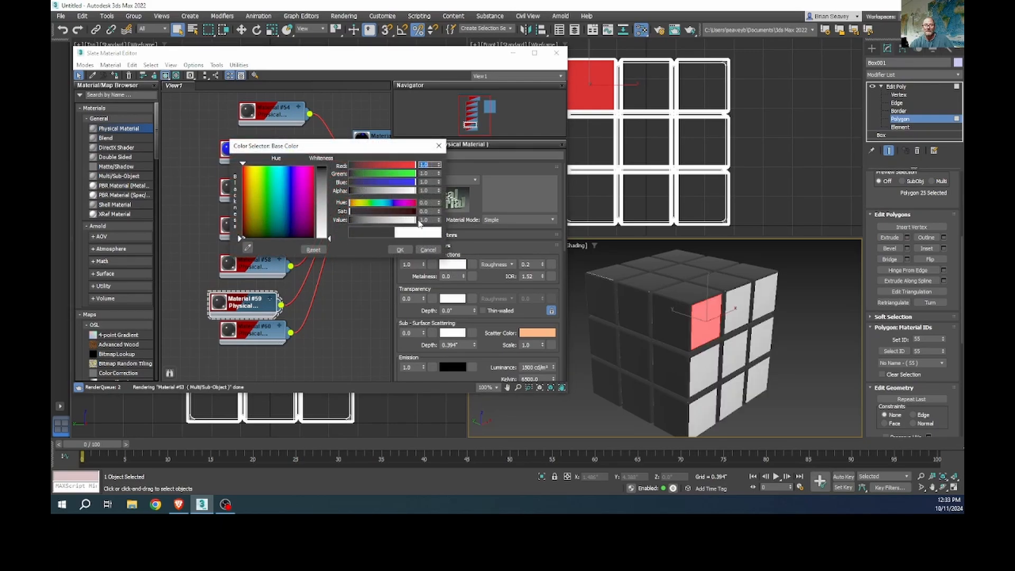
click(400, 251)
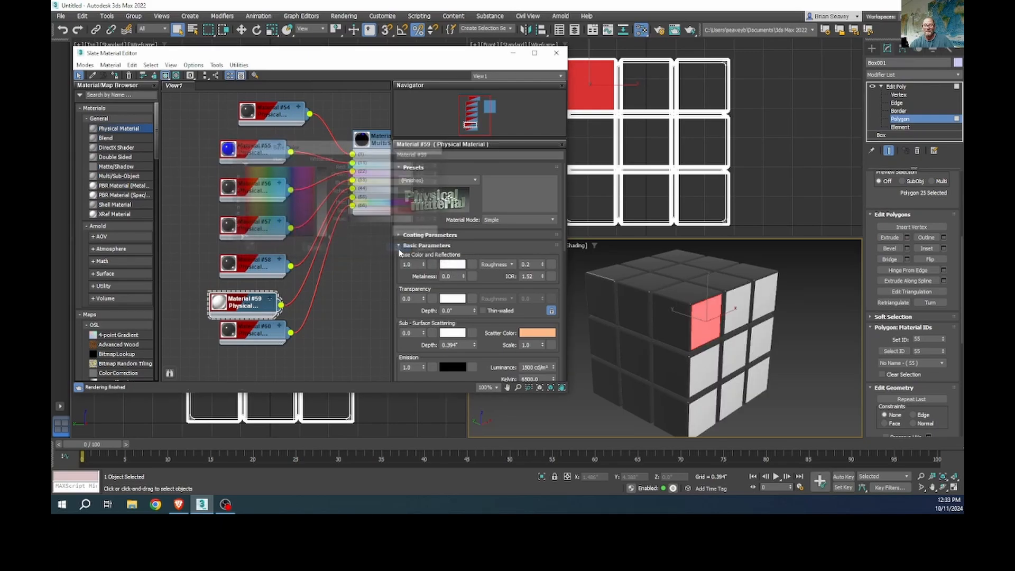
click(802, 338)
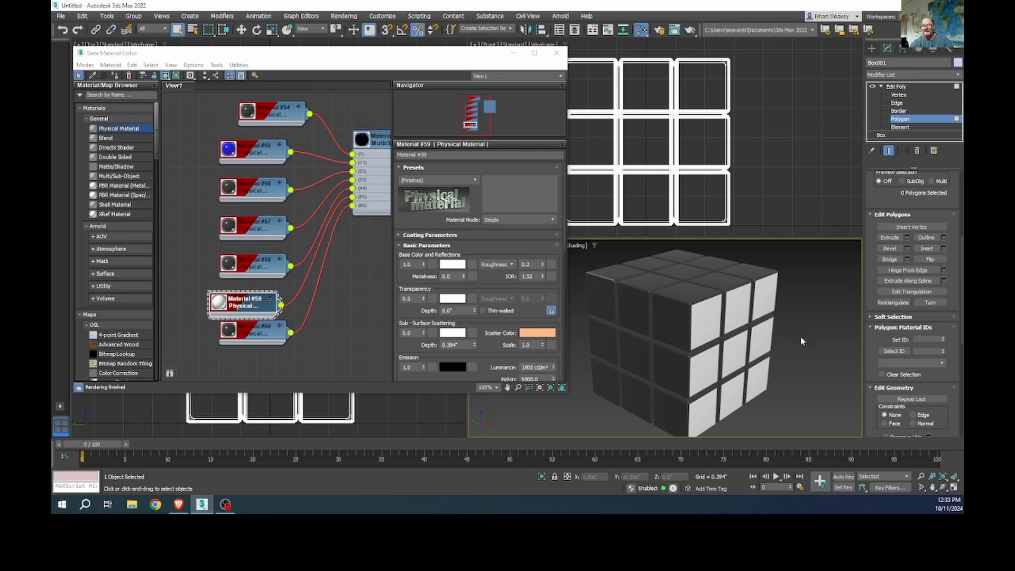
Step: Check the cube's color-scheme reference picture in the web browser and return to 3ds Max
mouse_move(728, 355)
alt+middle_down()
mouse_move(941, 357)
mouse_move(710, 356)
alt+middle_up()
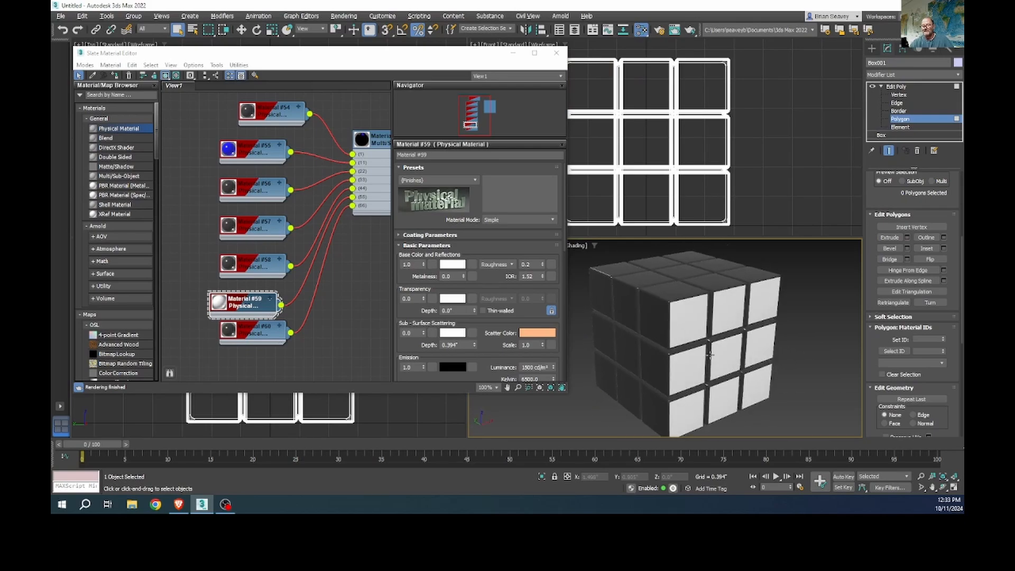
click(178, 504)
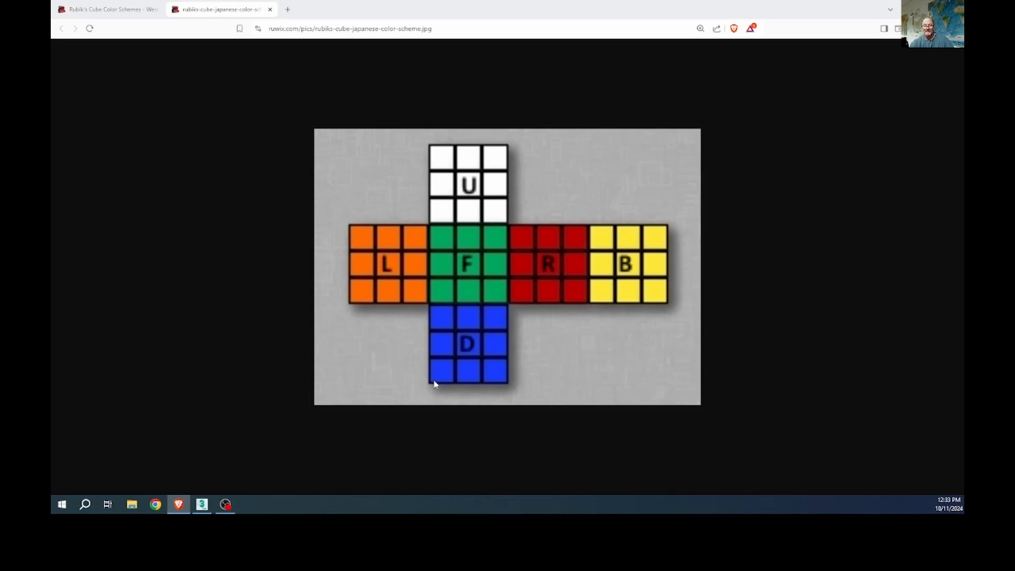
click(201, 504)
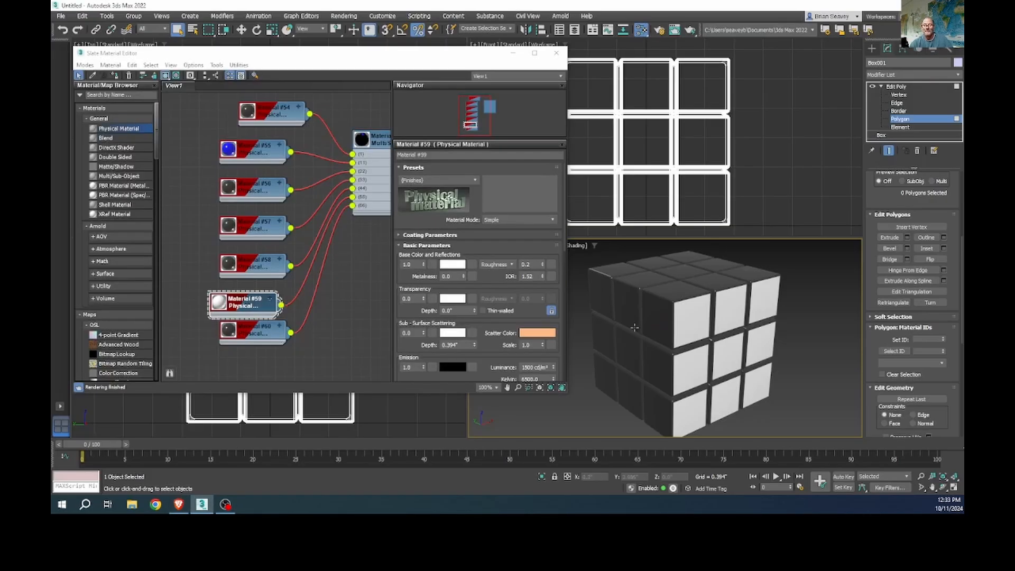
Step: Check the material ID of a polygon on the cube's uncolored top face and clear the selection
alt+middle_drag(700, 321, 723, 329)
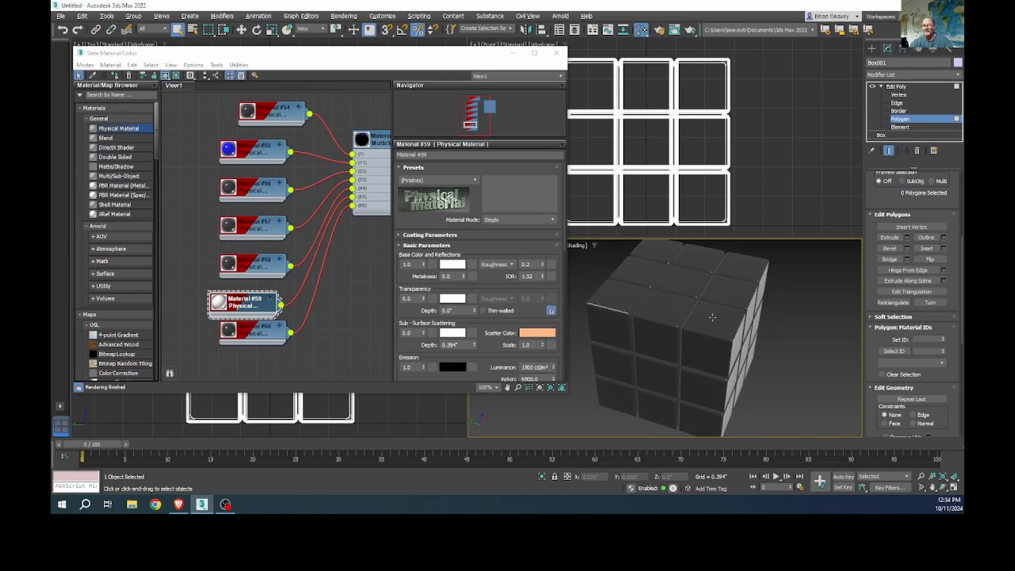
click(713, 318)
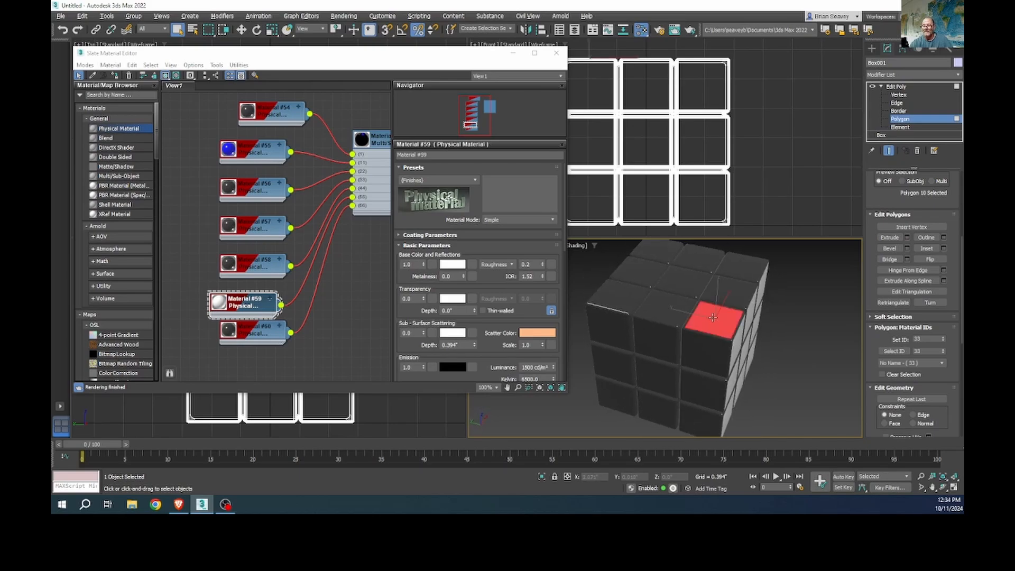
click(780, 335)
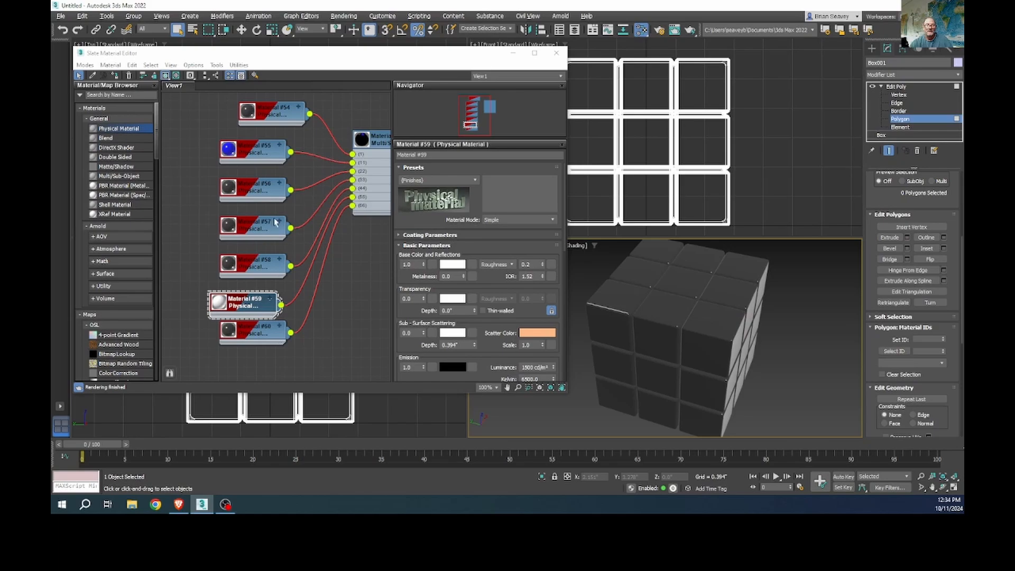
Step: Set the base color of the ID 33 sub-material to pure green with red 0, green 1.0 and blue 0
drag(257, 227, 253, 227)
double_click(252, 227)
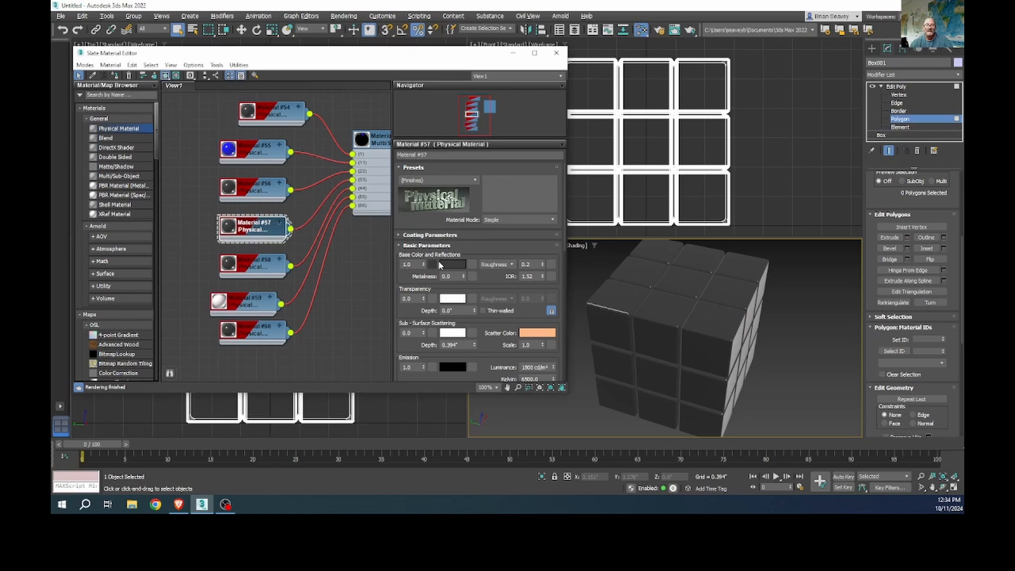
click(453, 264)
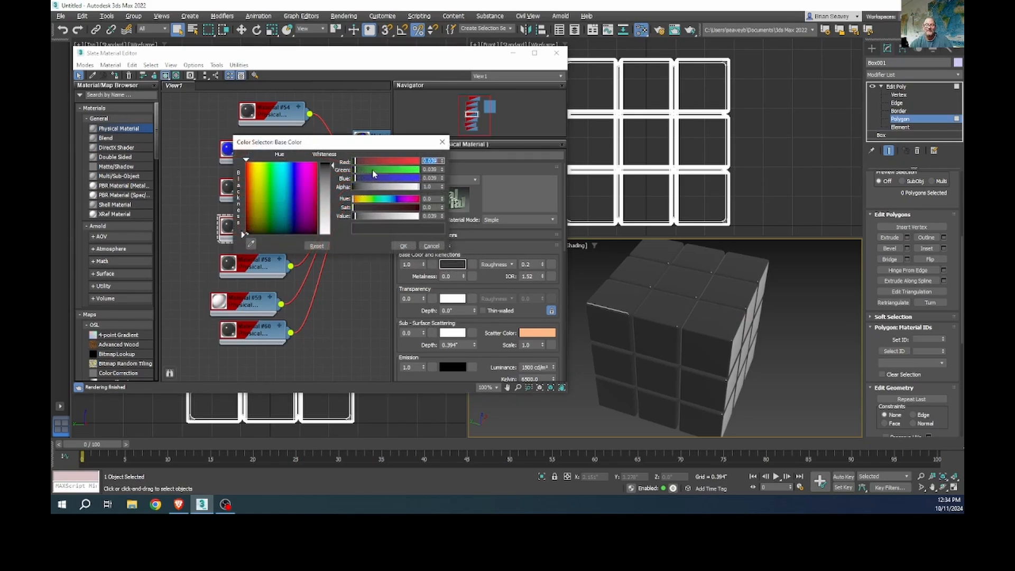
drag(373, 174, 445, 169)
drag(385, 179, 350, 161)
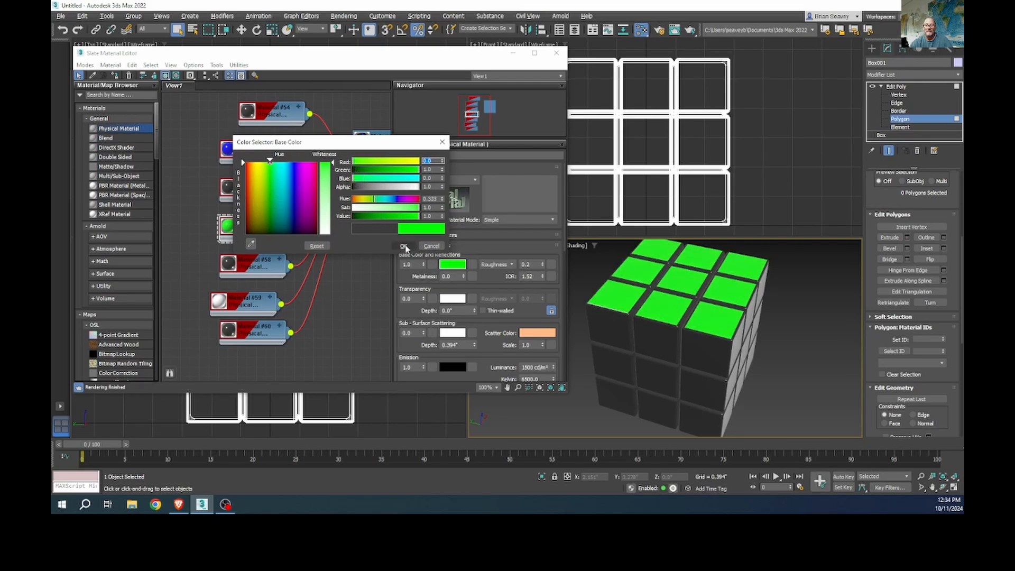
click(405, 247)
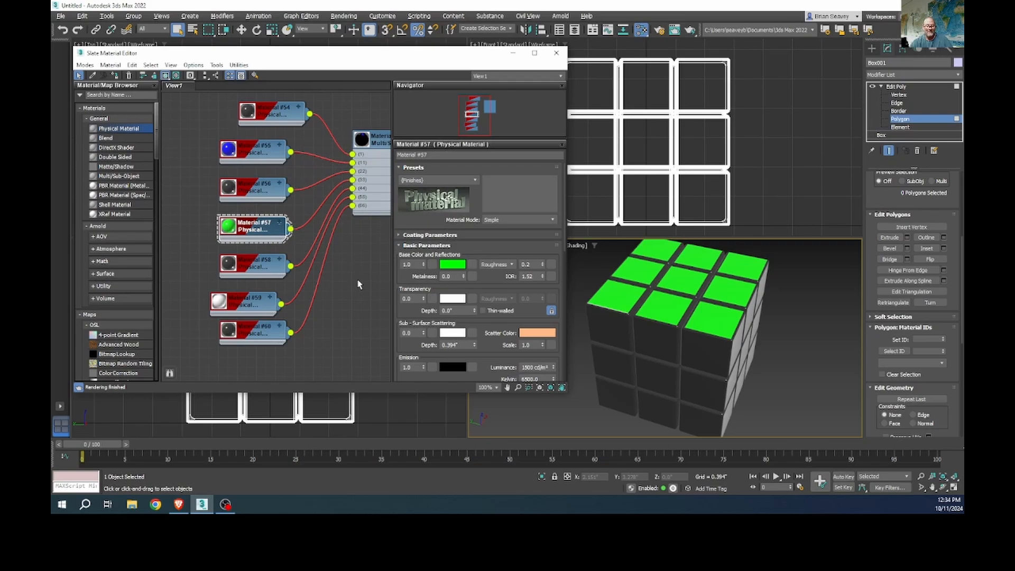
Step: Check the material ID of a polygon on the cube's uncolored underside and clear the selection
alt+middle_drag(654, 337, 698, 339)
click(709, 363)
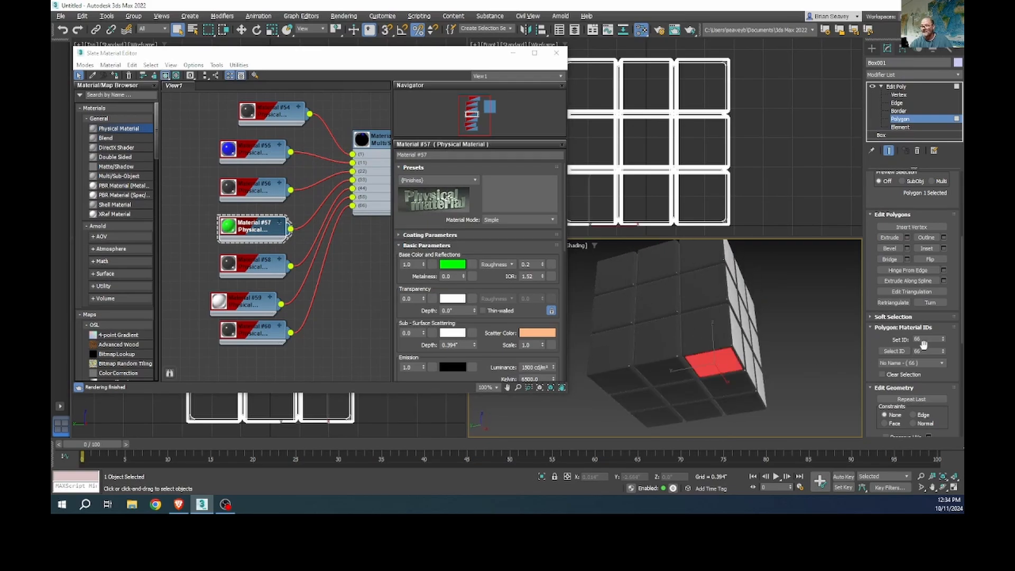
click(808, 350)
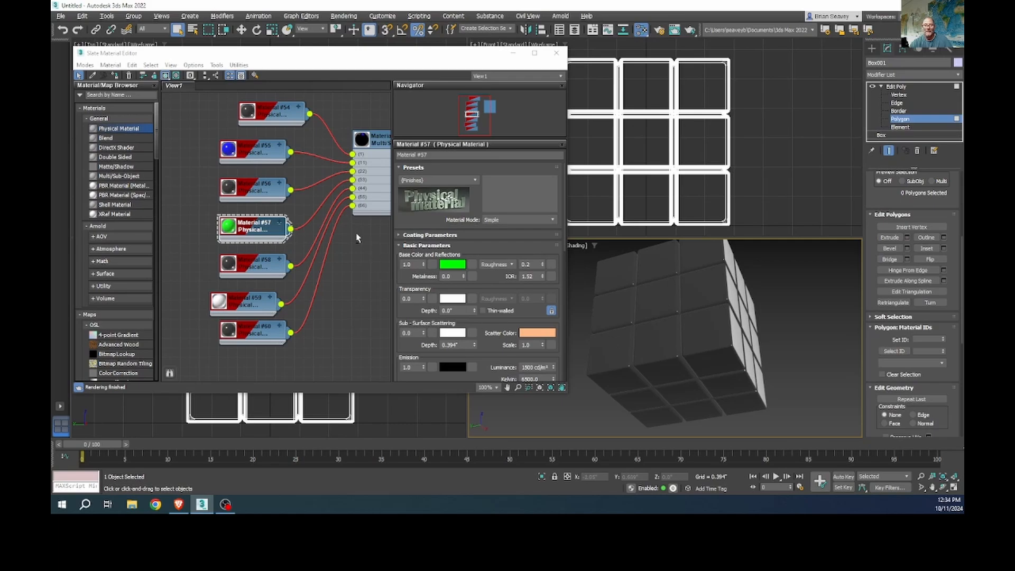
Step: Consult the color-scheme picture in the web browser and, back in 3ds Max, set the ID 66 sub-material's base color to yellow with red 1.0, green 1.0, blue 0
double_click(247, 334)
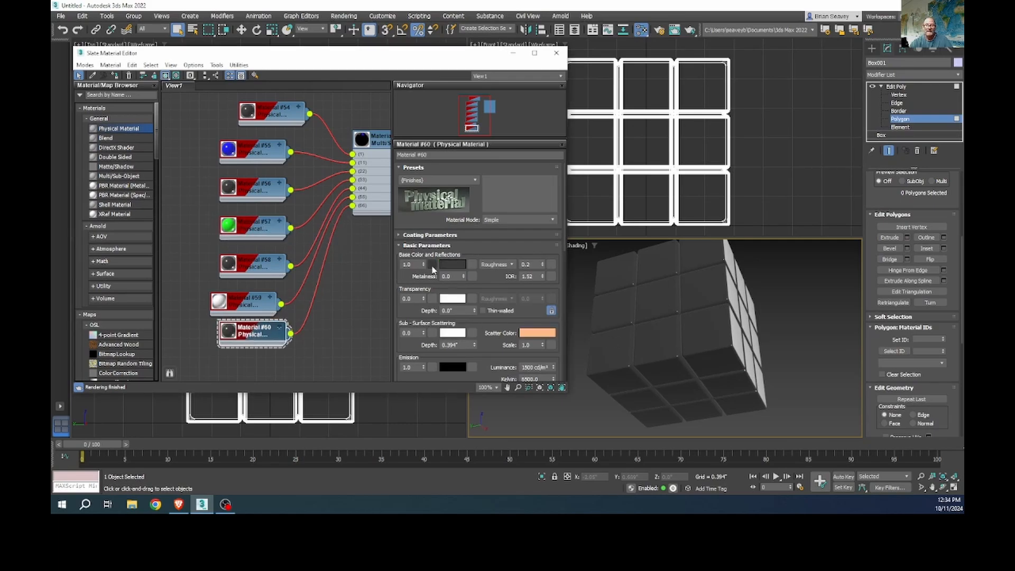
key(alt+Tab)
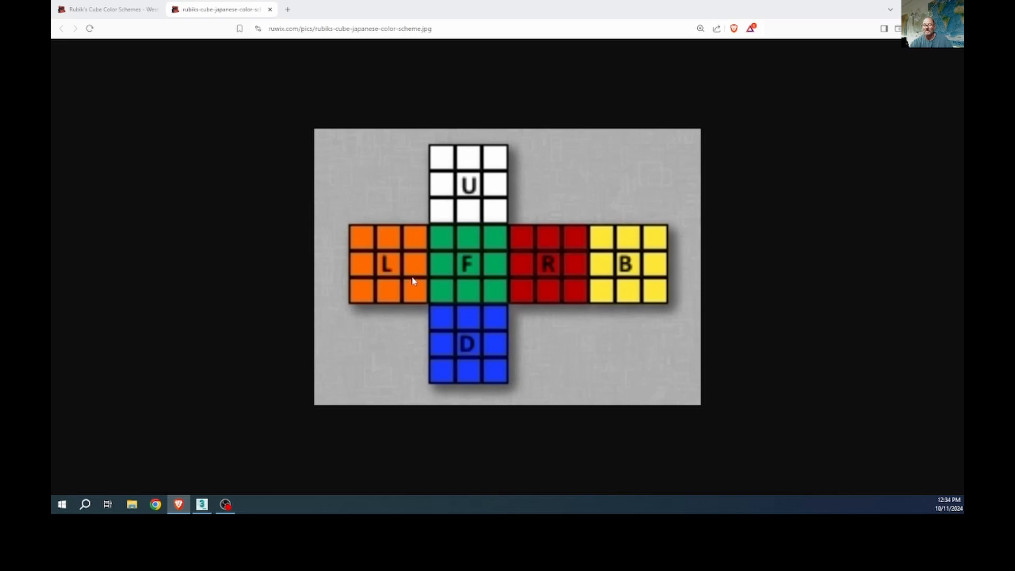
key(alt+Tab)
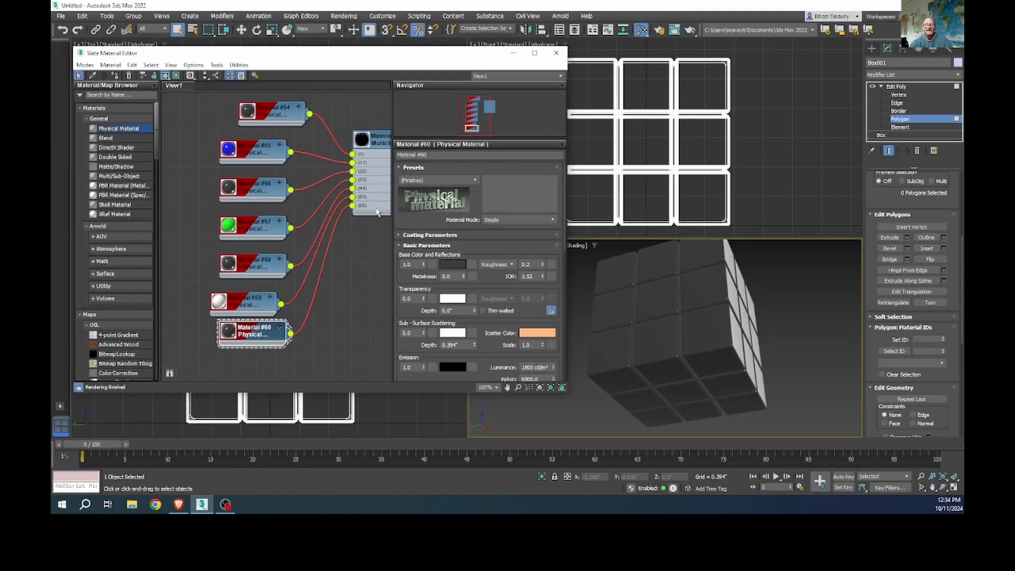
click(442, 264)
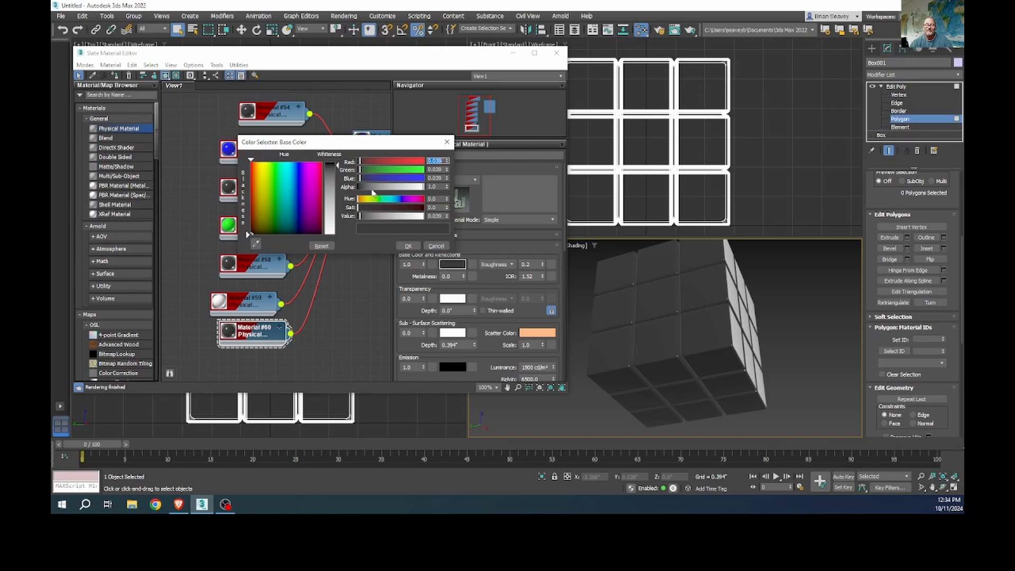
drag(374, 170, 427, 165)
drag(361, 179, 349, 180)
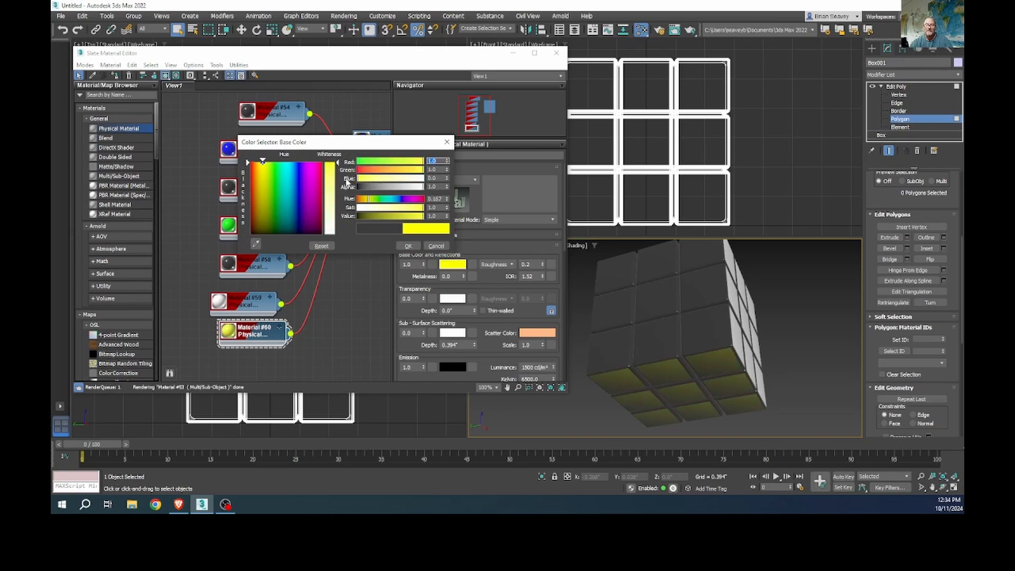
click(408, 246)
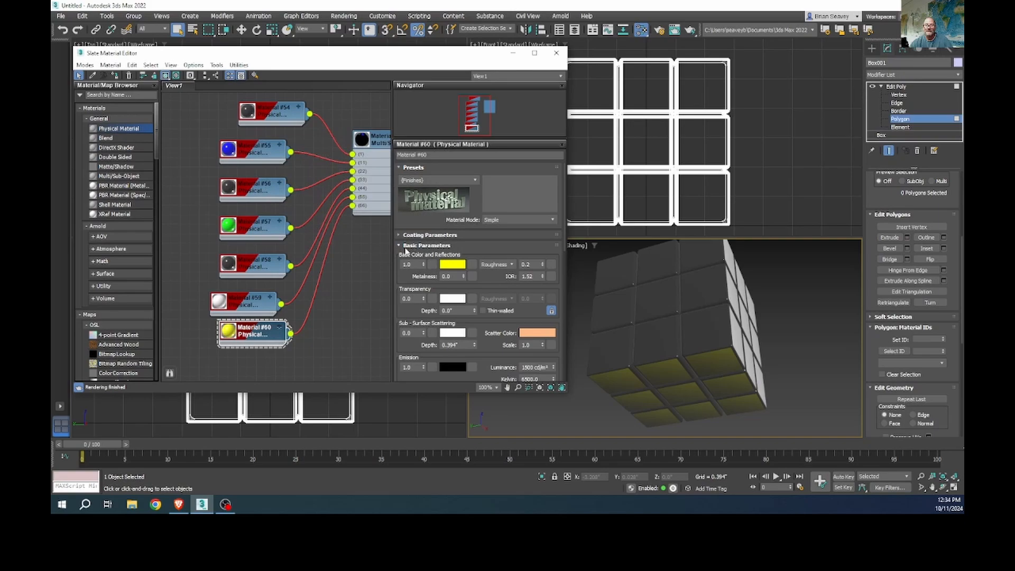
drag(270, 332, 270, 341)
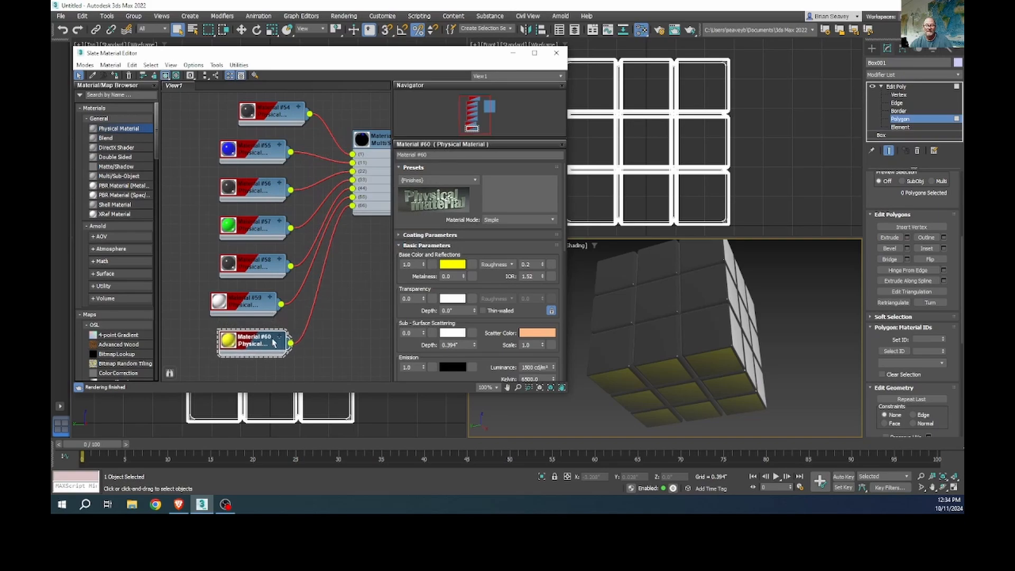
Step: Check the material ID of the uncolored side next to the white face, compare with the browser's color-scheme picture, and clear the selection in 3ds Max
click(663, 344)
alt+middle_drag(749, 356, 717, 346)
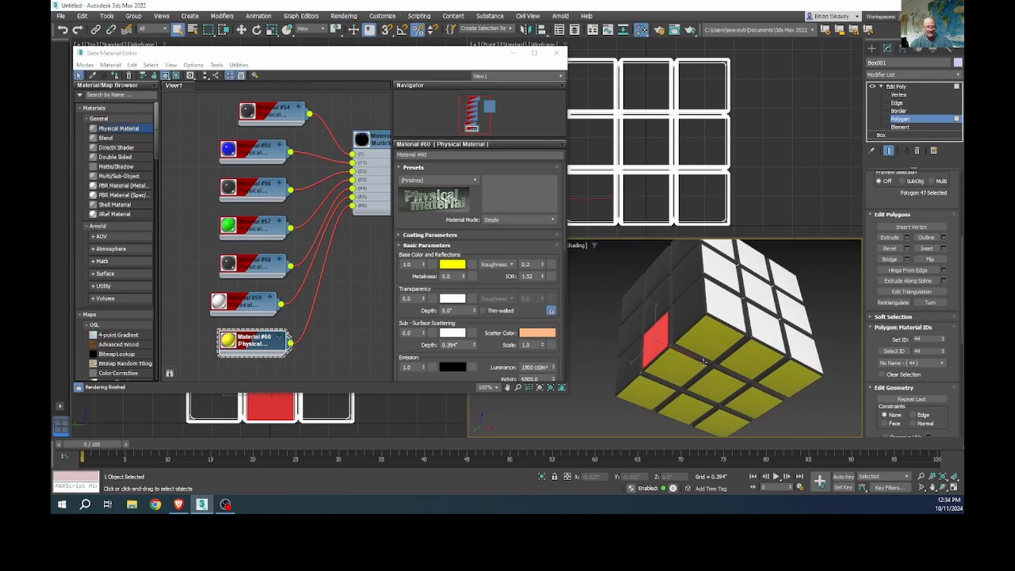
alt+middle_drag(693, 359, 720, 420)
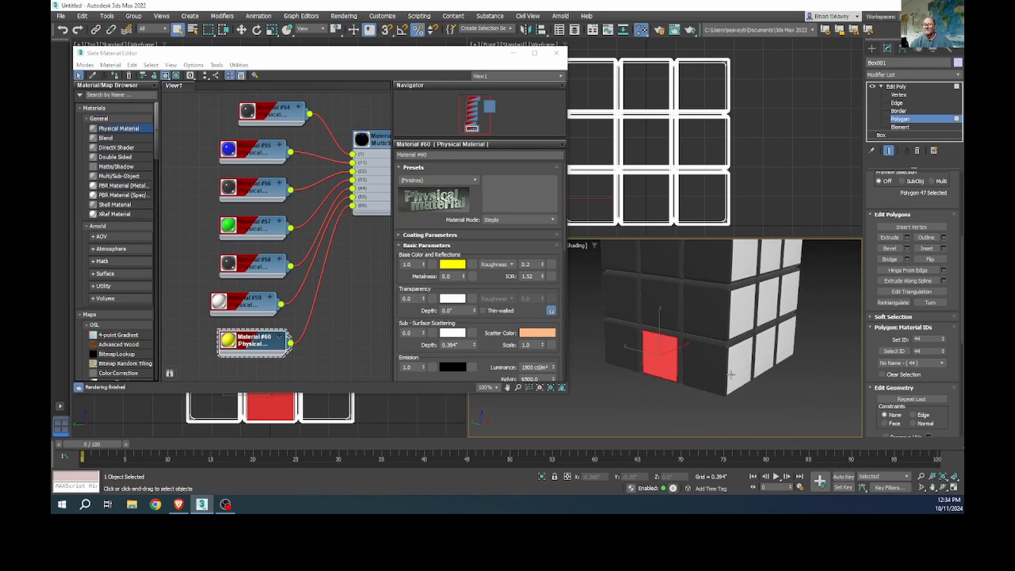
scroll(731, 375, down, 3)
mouse_move(731, 375)
alt+middle_down()
mouse_move(710, 403)
mouse_move(730, 359)
mouse_move(579, 395)
mouse_move(735, 343)
mouse_move(726, 375)
alt+middle_up()
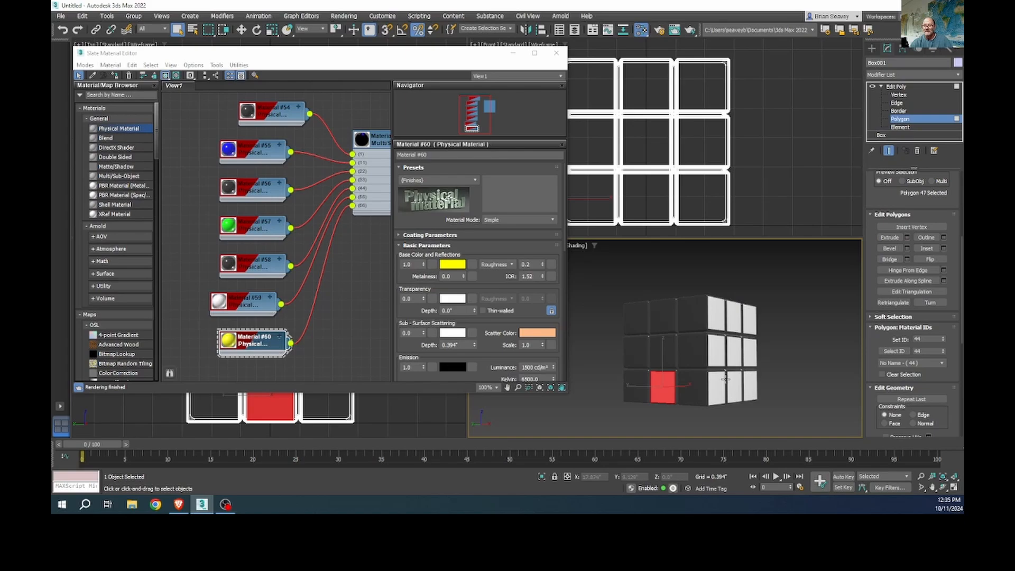
key(alt+Tab)
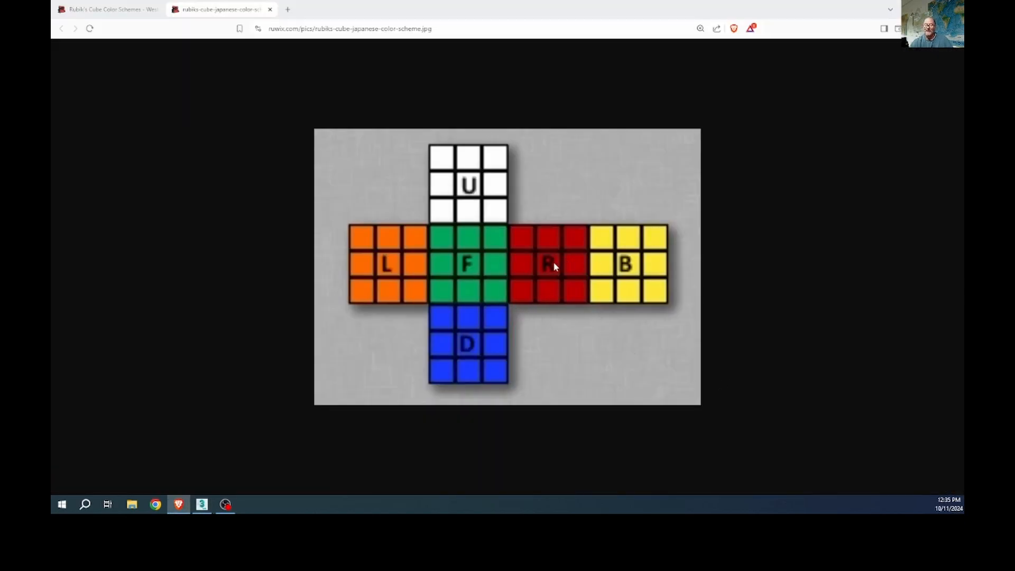
key(alt+Tab)
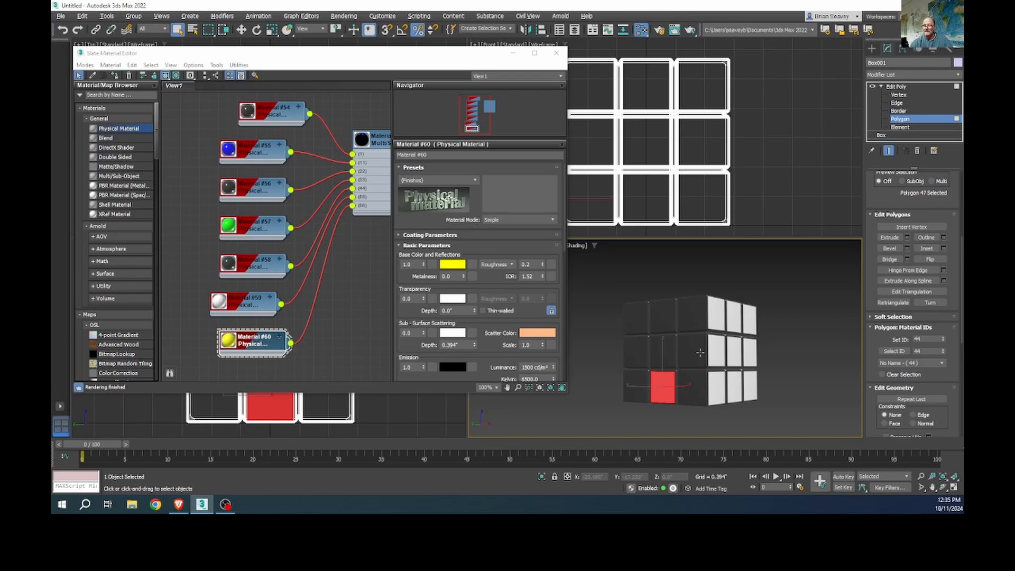
click(633, 420)
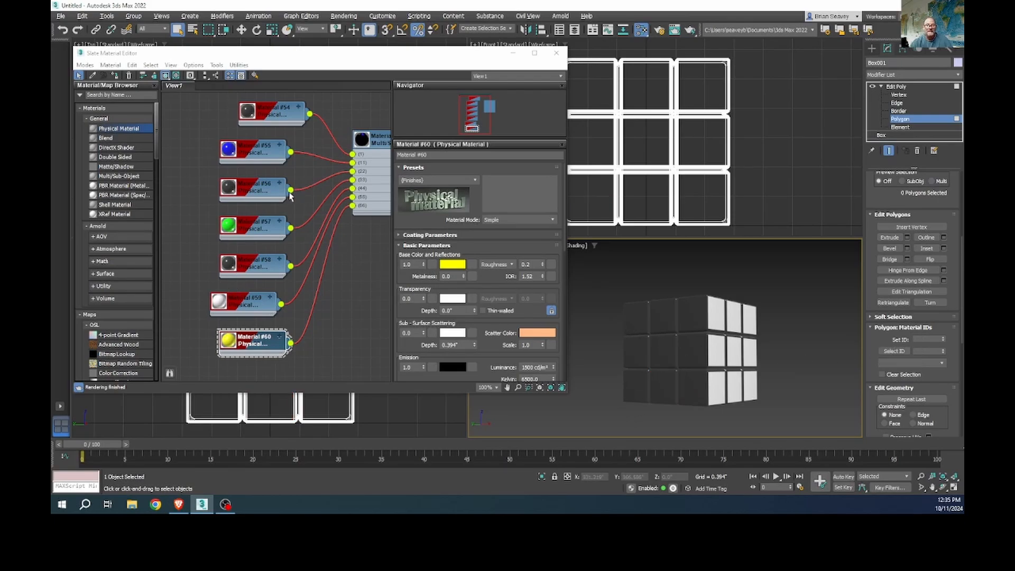
Step: Set the base color of the ID 44 sub-material to pure red
click(259, 267)
click(449, 266)
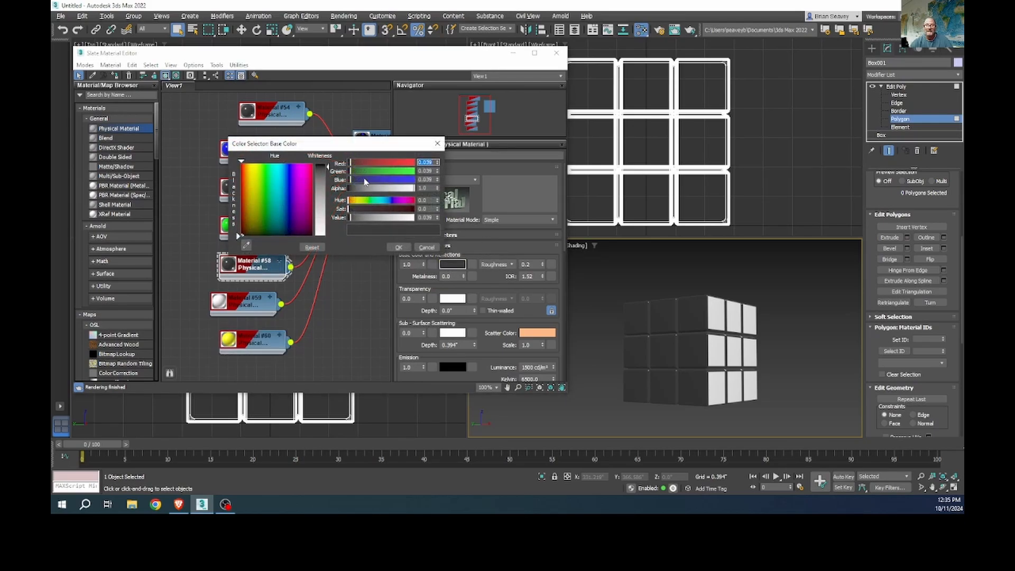
drag(360, 165, 422, 169)
drag(352, 171, 334, 187)
click(399, 247)
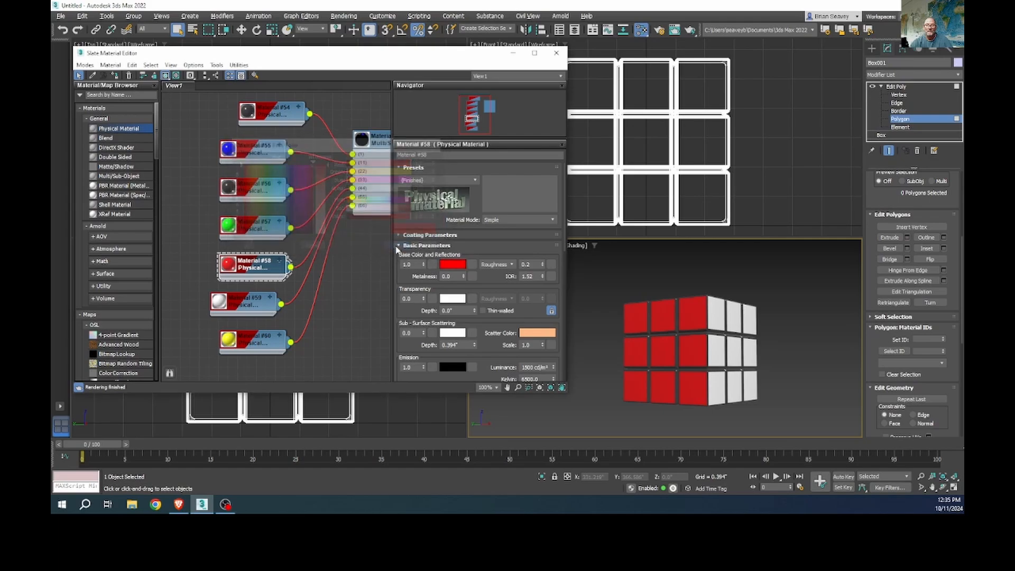
Step: Mix an orange base color for the ID 22 sub-material with red 1.0, green about 0.306 and blue 0
click(280, 192)
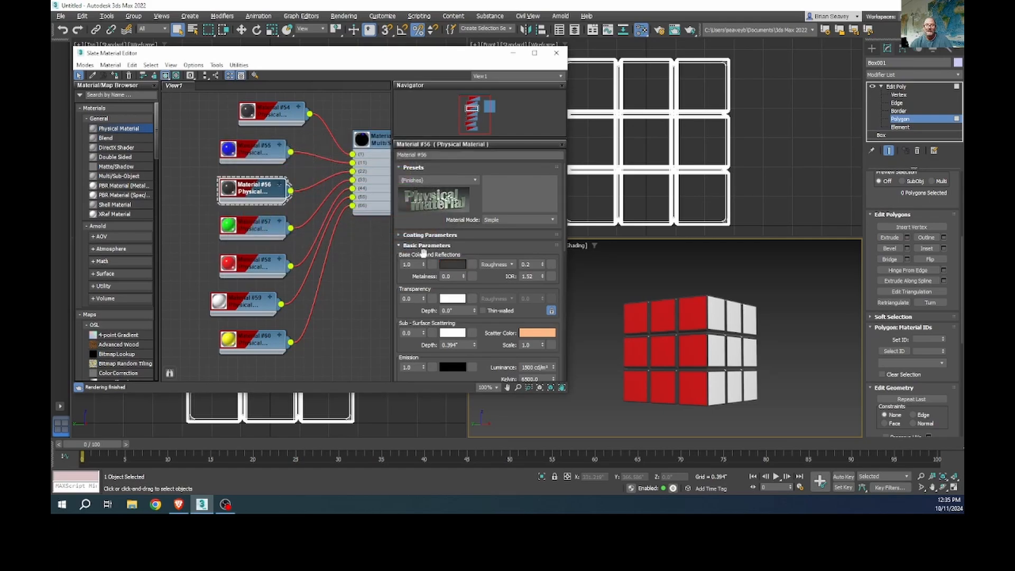
click(452, 265)
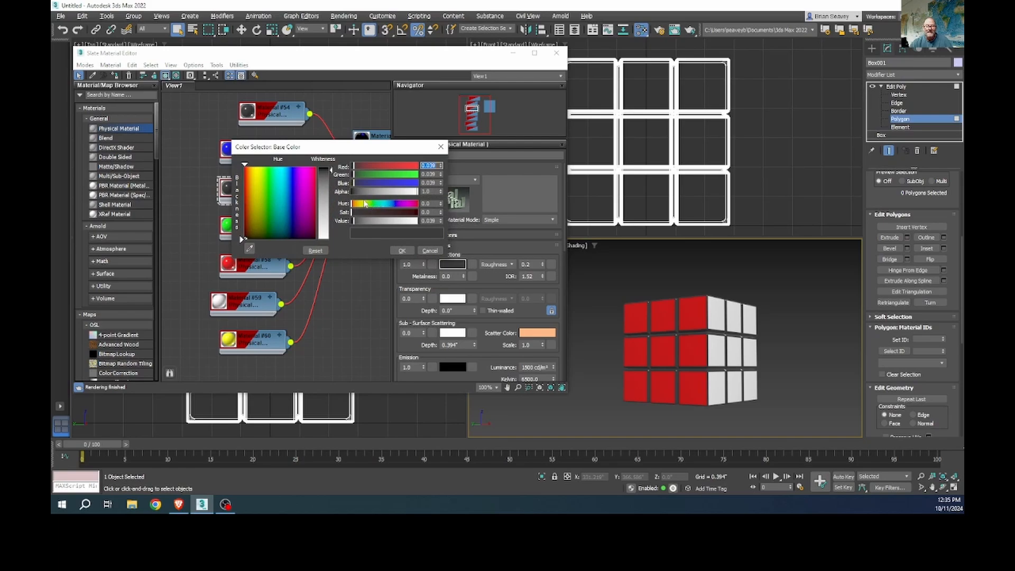
drag(378, 167, 430, 166)
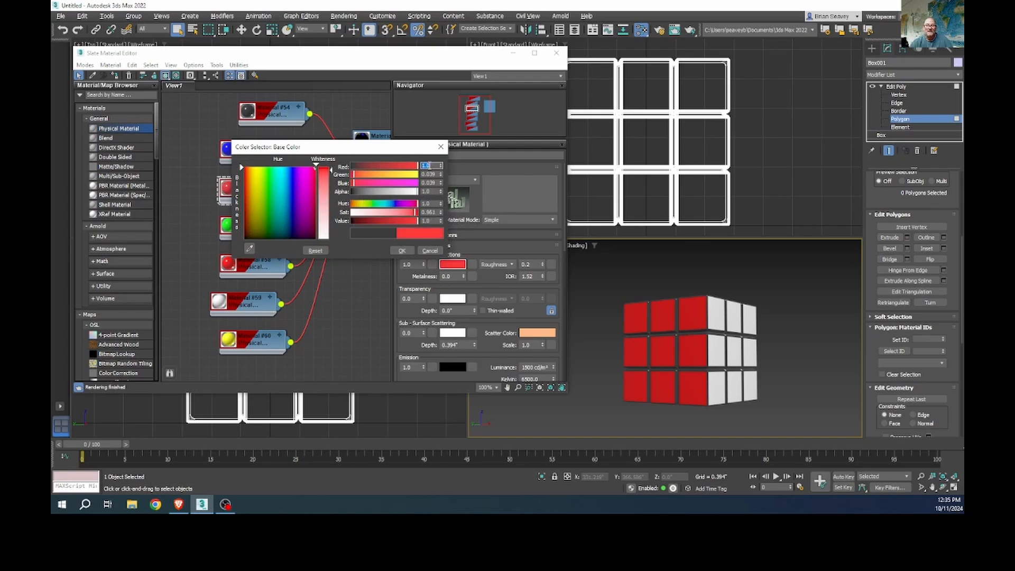
drag(357, 185, 418, 183)
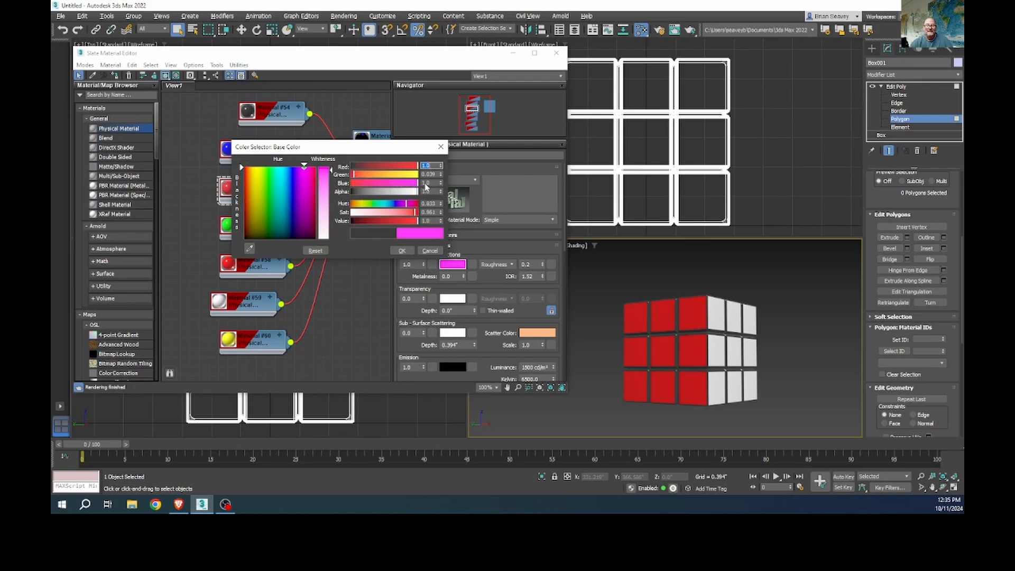
drag(356, 175, 382, 177)
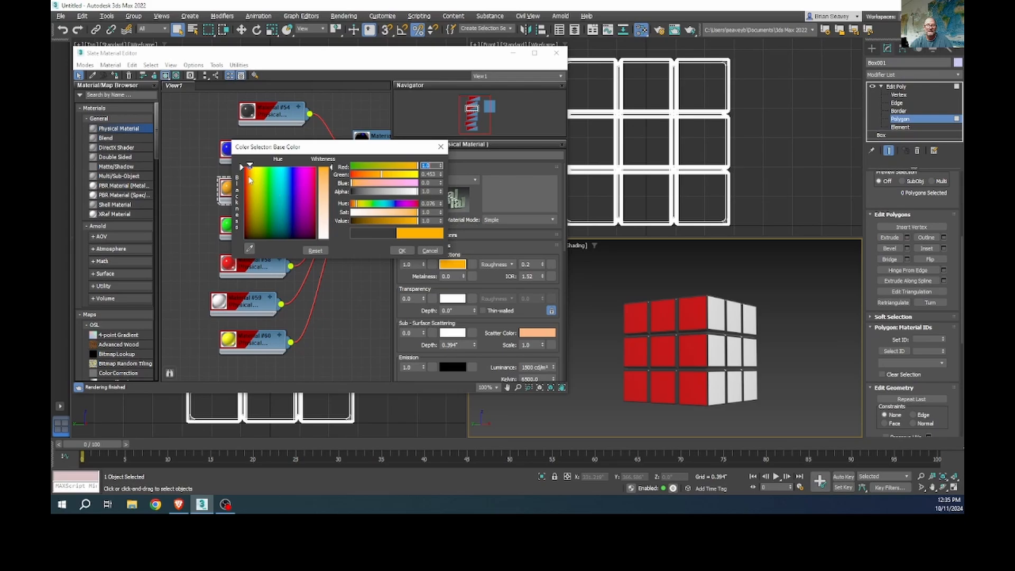
drag(251, 169, 249, 166)
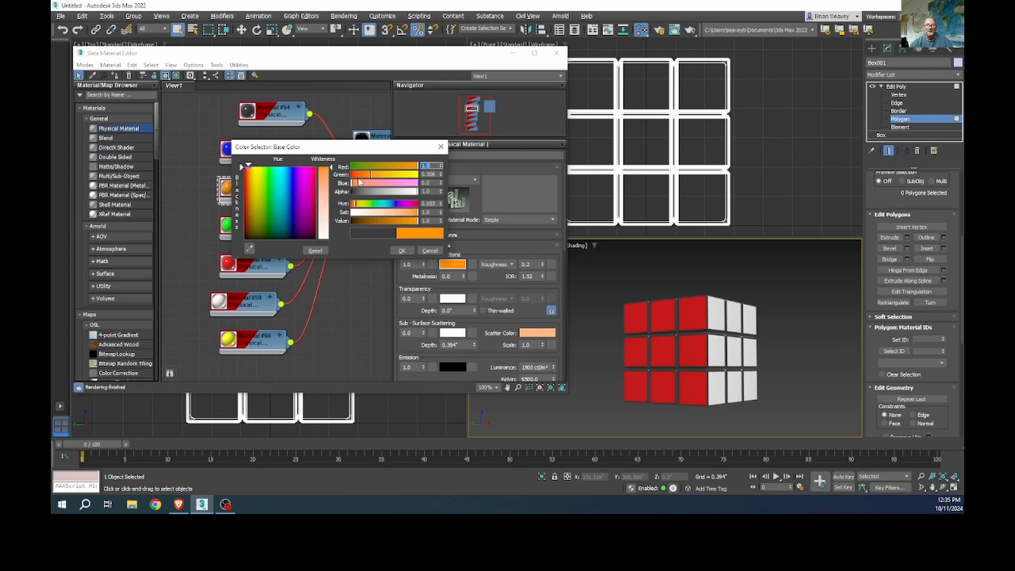
Step: Try redder, pinker and darker mixes for the ID 22 sub-material's base color
drag(363, 175, 355, 177)
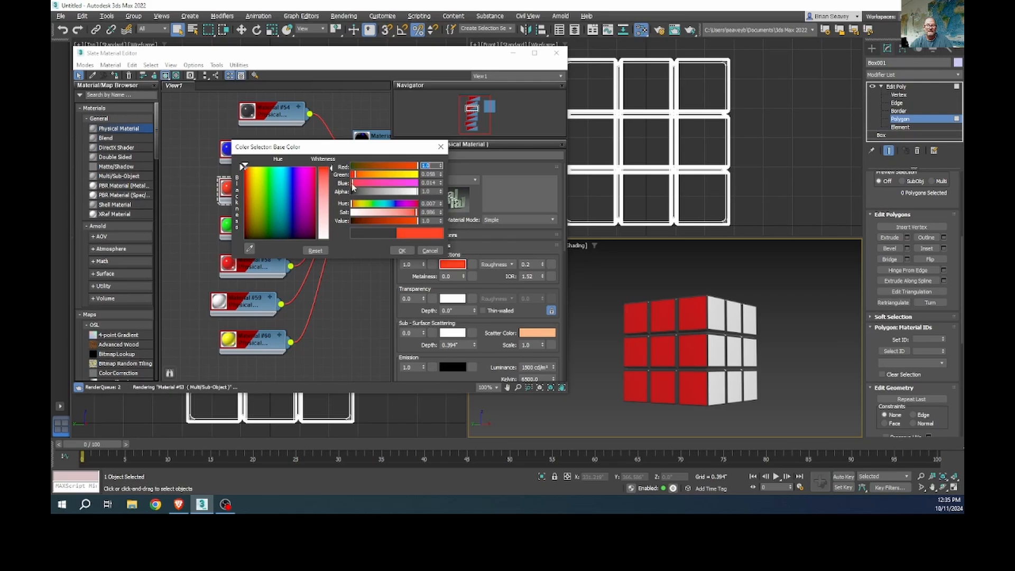
drag(353, 183, 417, 183)
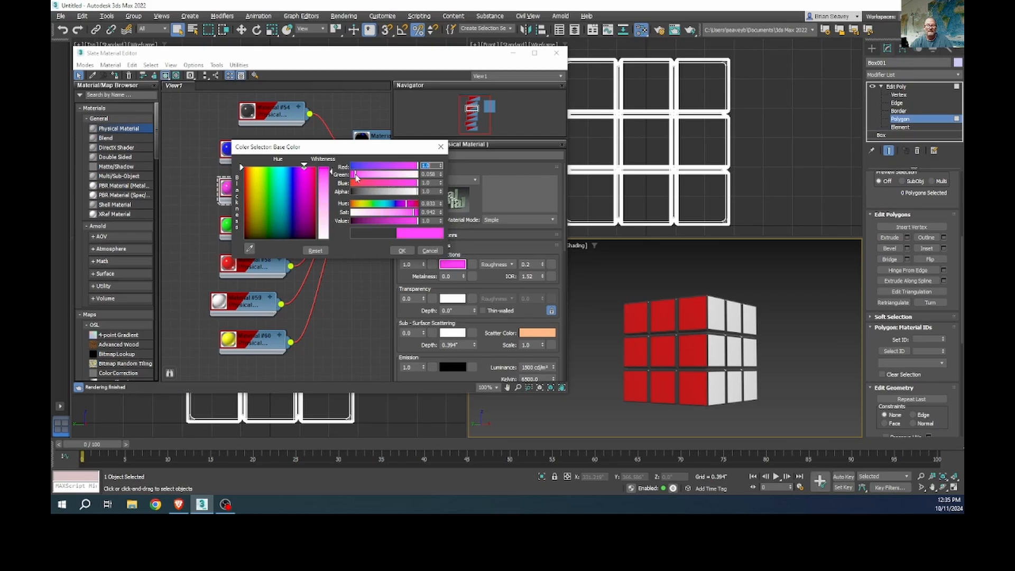
drag(364, 184, 352, 184)
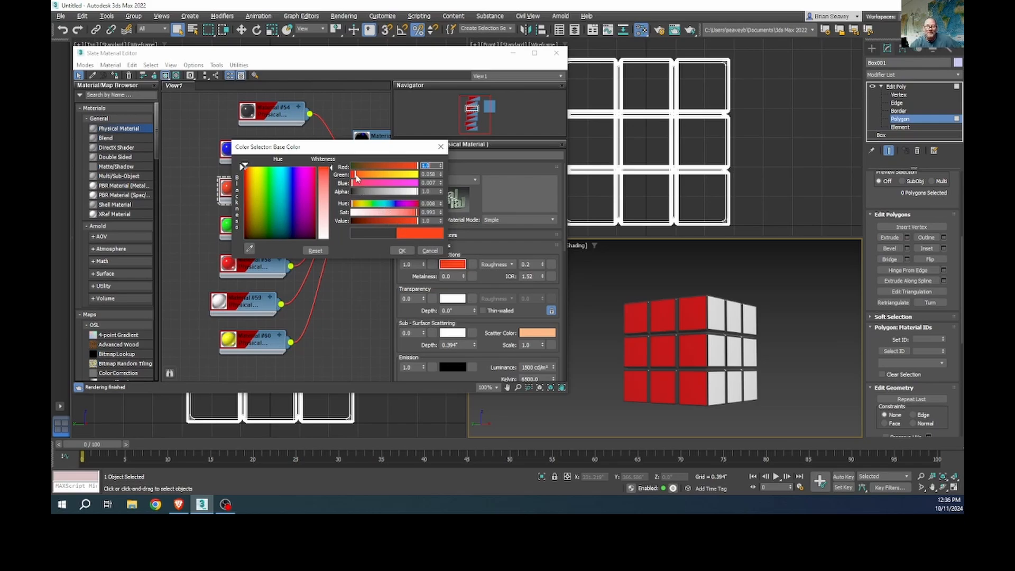
click(401, 167)
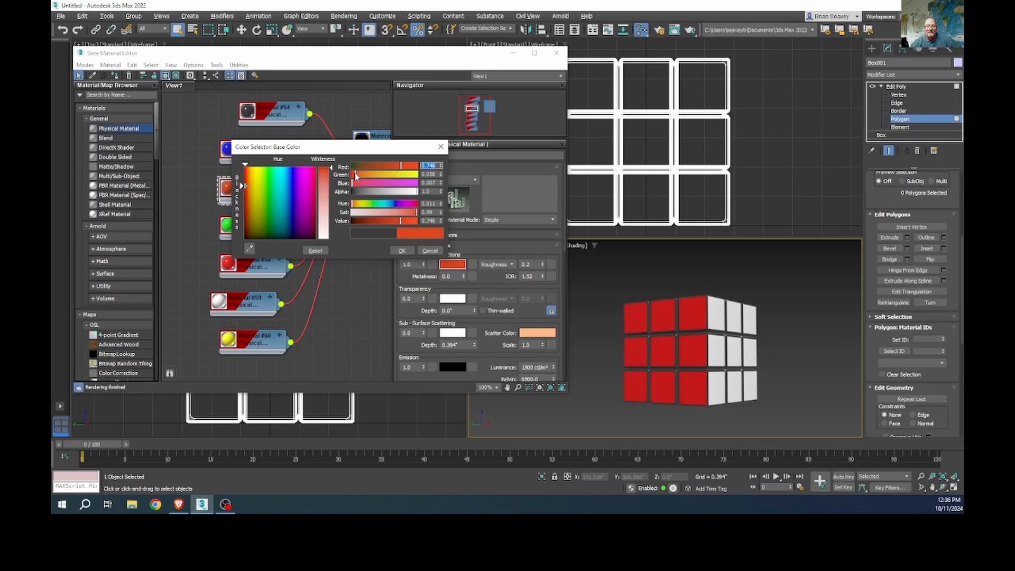
drag(356, 176, 351, 176)
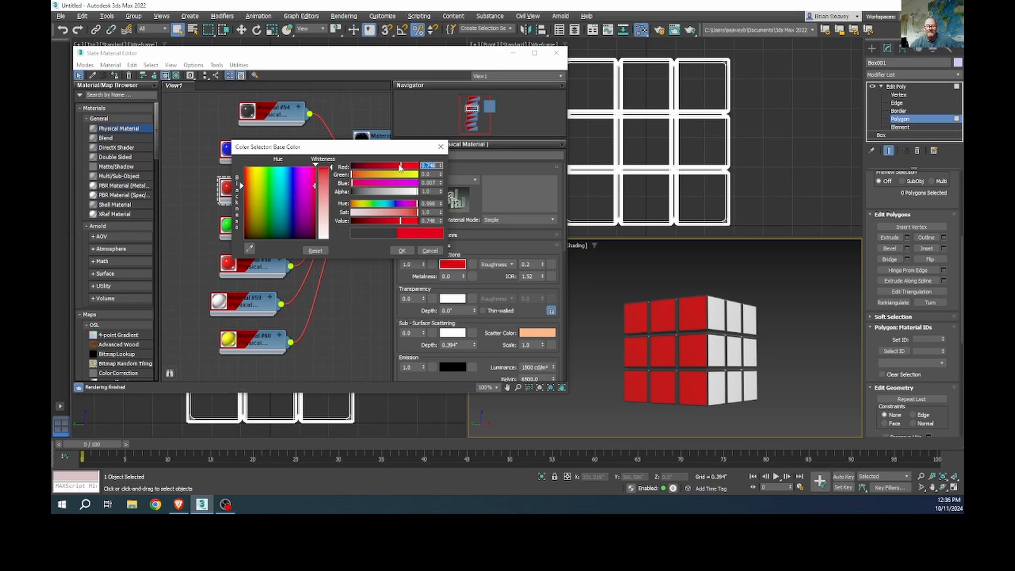
mouse_move(358, 179)
mouse_down()
mouse_move(393, 180)
mouse_move(358, 179)
mouse_up()
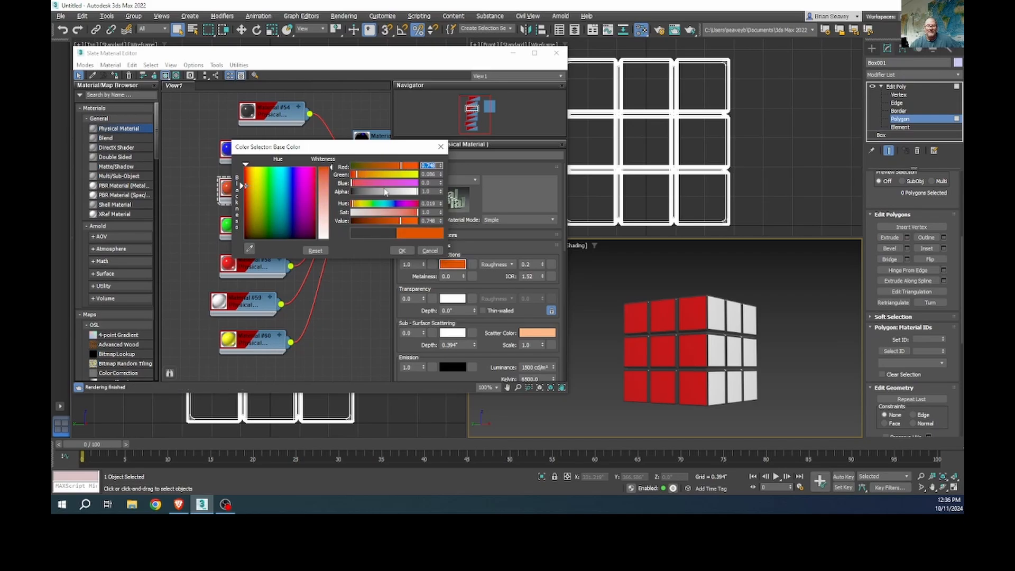
click(354, 205)
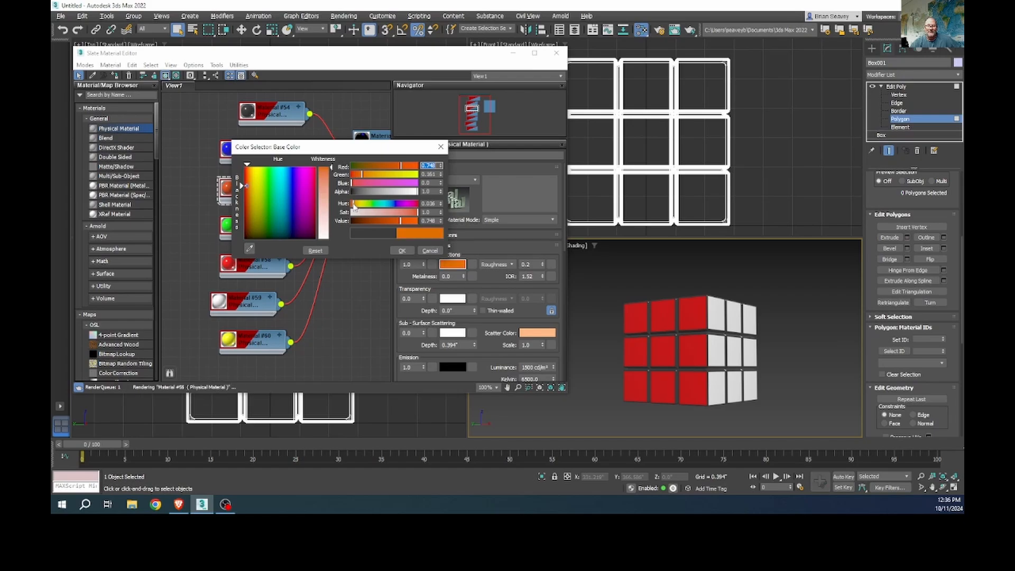
double_click(434, 204)
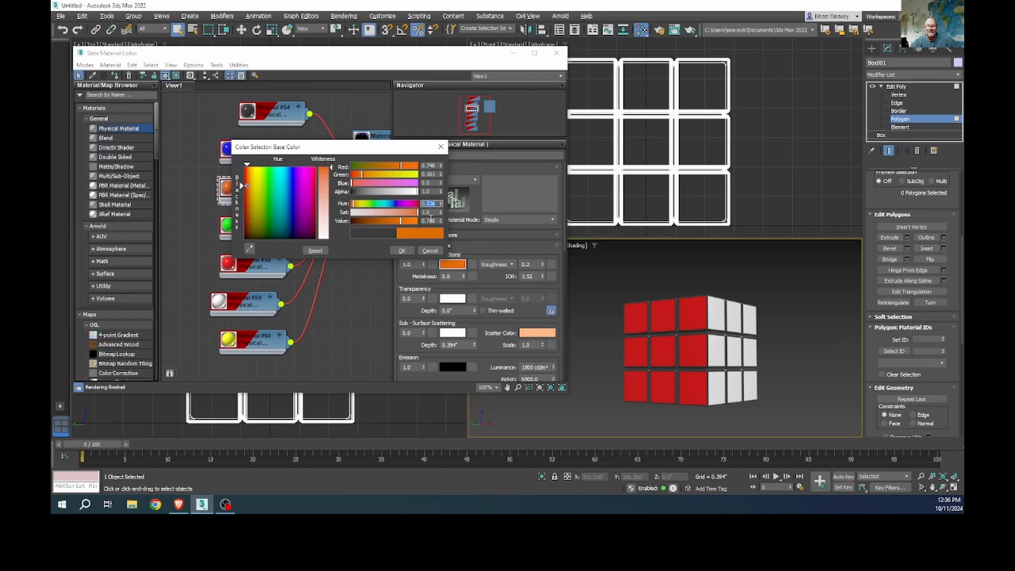
Step: Set the ID 22 sub-material's base color to a bright orange with value 1.0 and green 0.2, and accept the color
drag(397, 221, 418, 221)
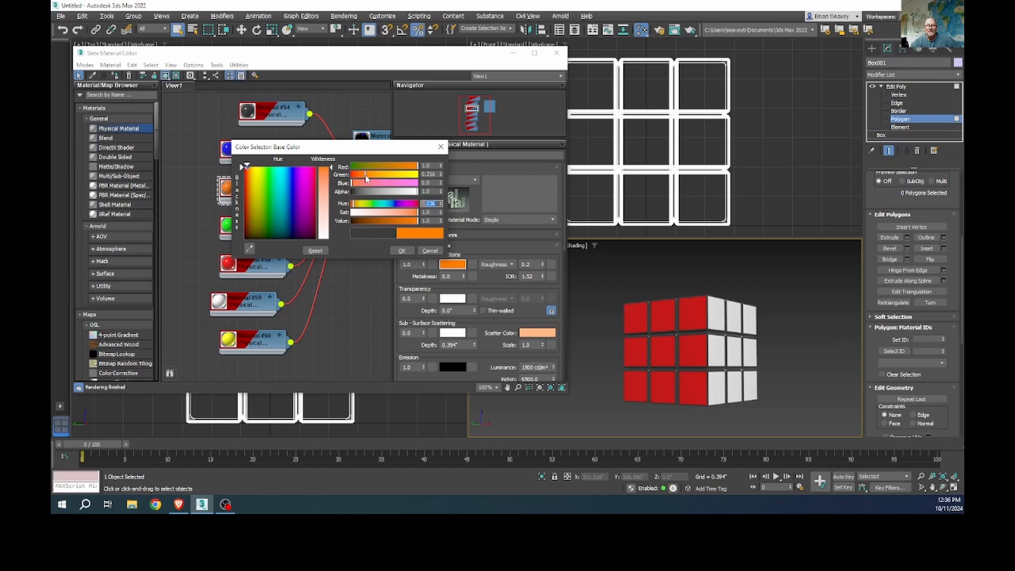
mouse_move(365, 176)
mouse_down()
mouse_move(407, 176)
mouse_move(357, 181)
mouse_up()
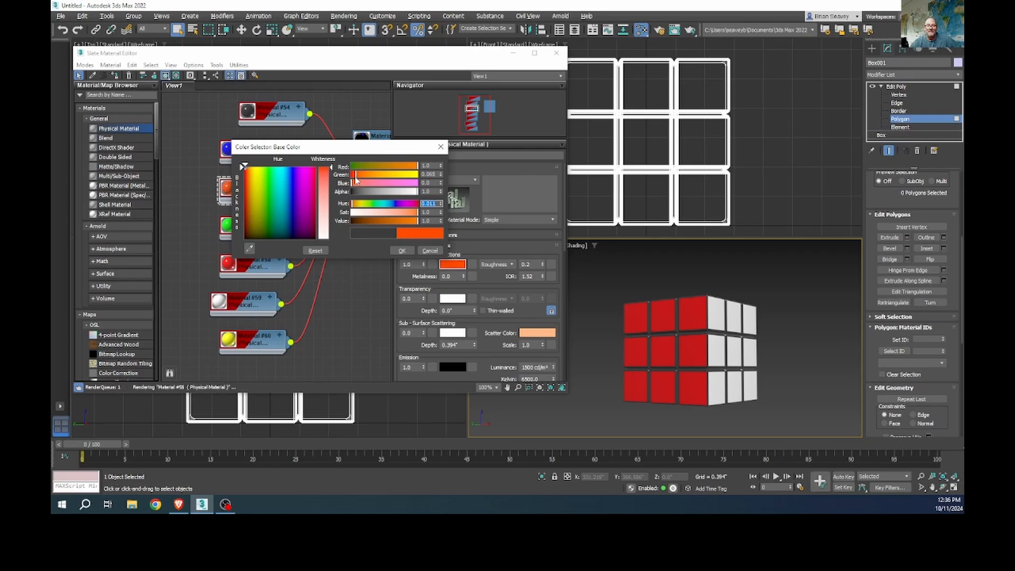
drag(357, 179, 365, 180)
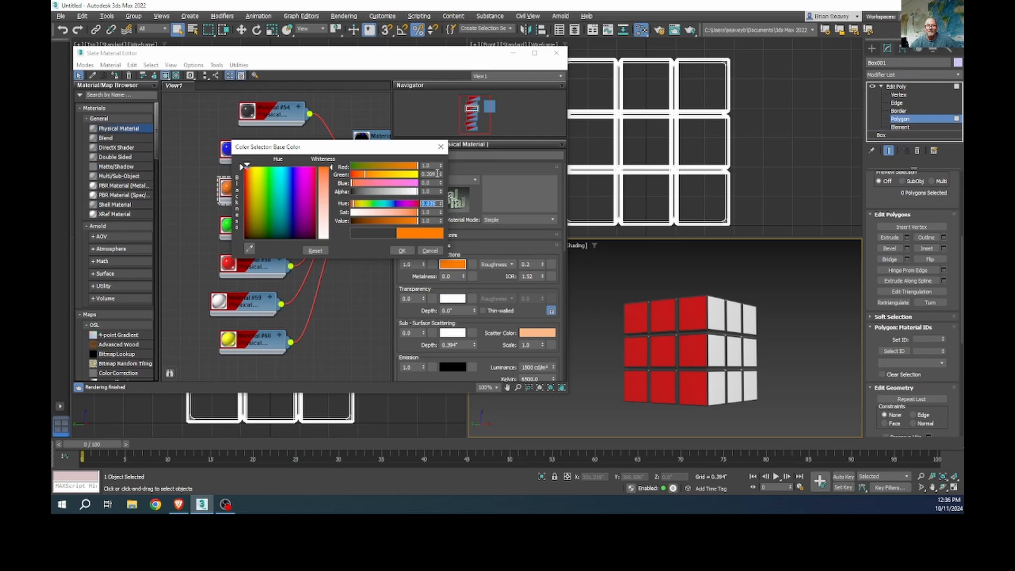
drag(437, 174, 406, 175)
text(.2)
key(Return)
click(403, 252)
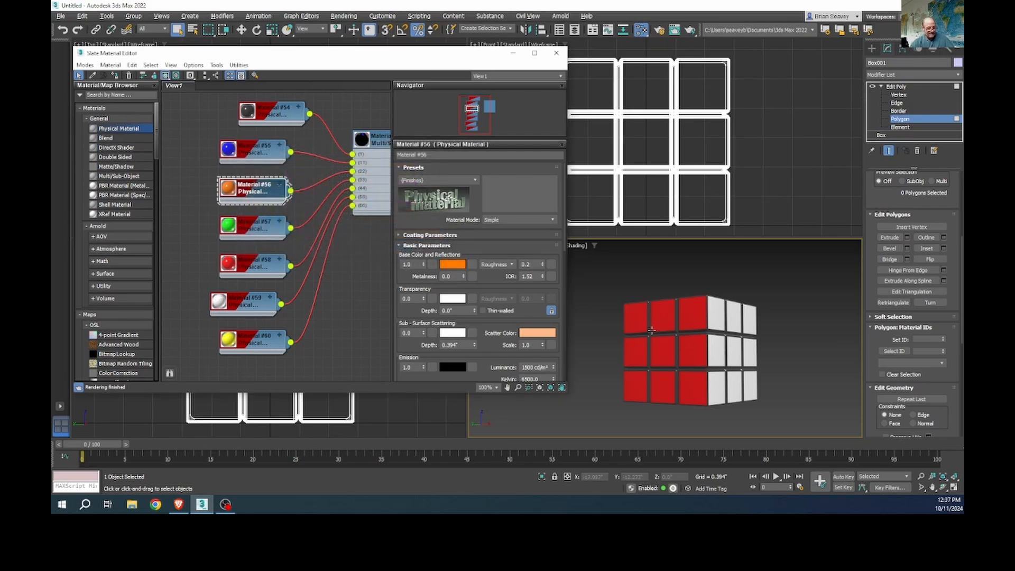
Step: Try selecting the groove polygons by material ID, inverting to the tile faces and adding the missed white tile, and clear the selection
alt+middle_drag(651, 330, 669, 372)
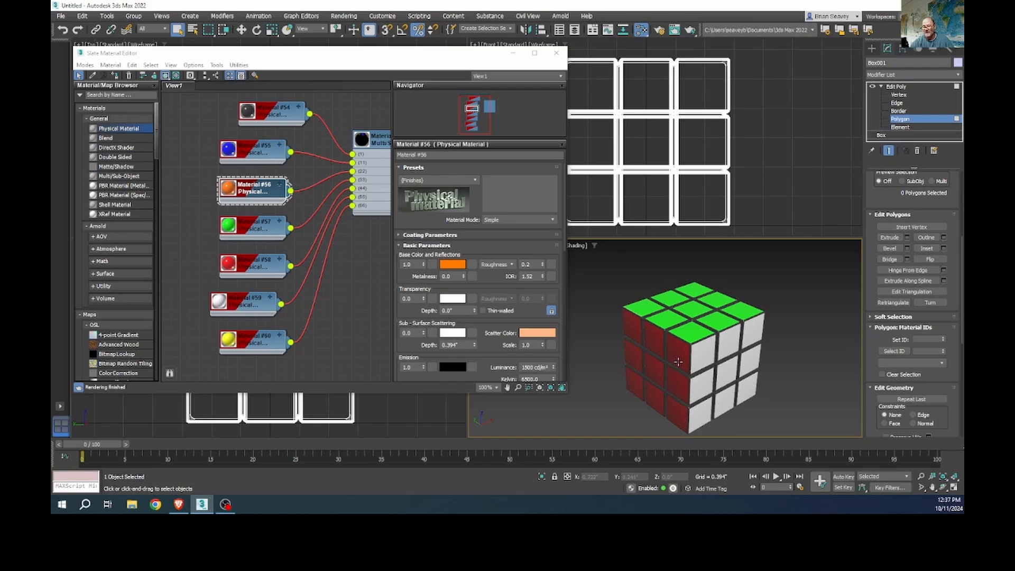
scroll(687, 362, up, 5)
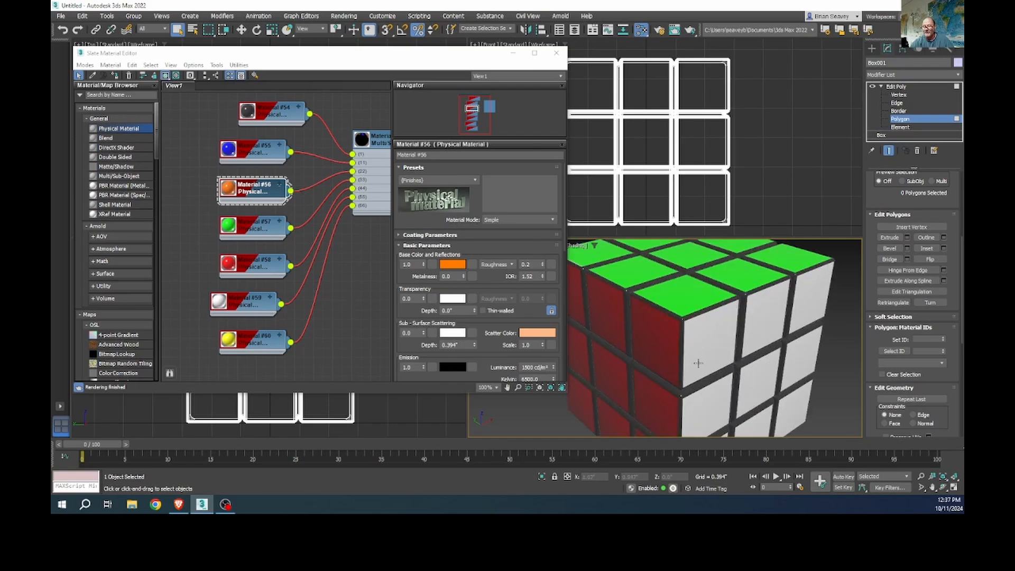
scroll(698, 363, down, 5)
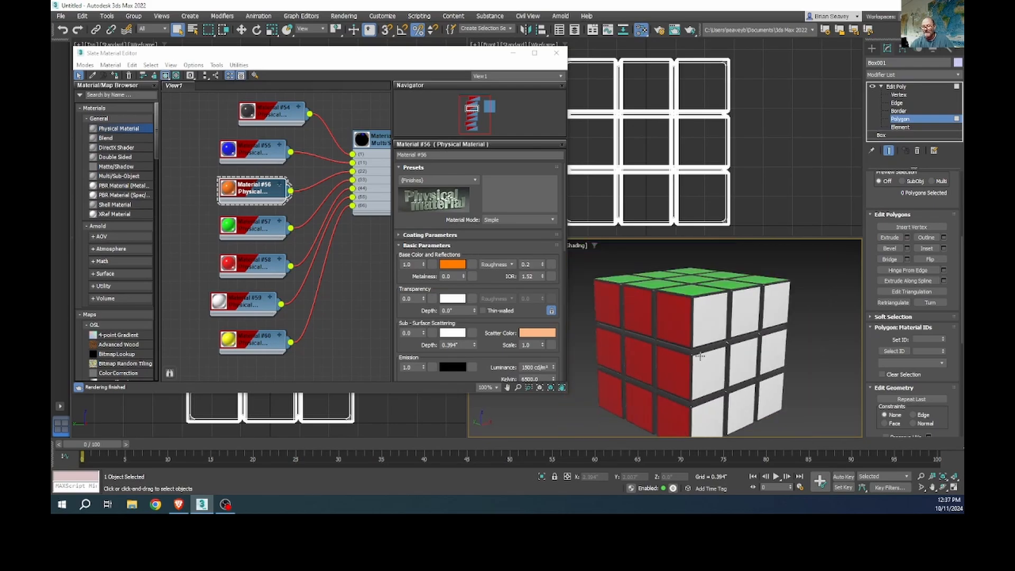
click(711, 321)
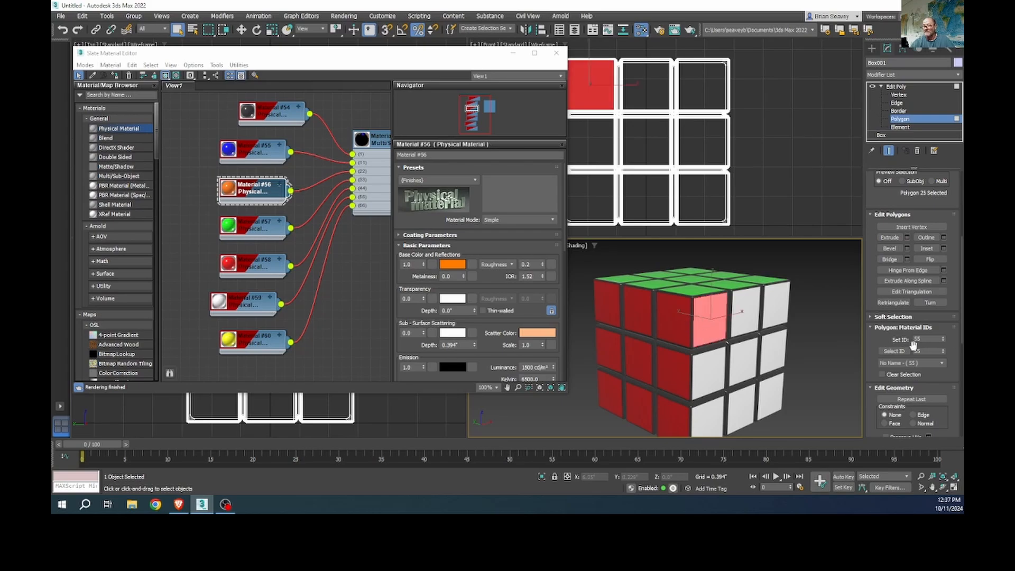
drag(924, 351, 907, 353)
text(5)
click(899, 351)
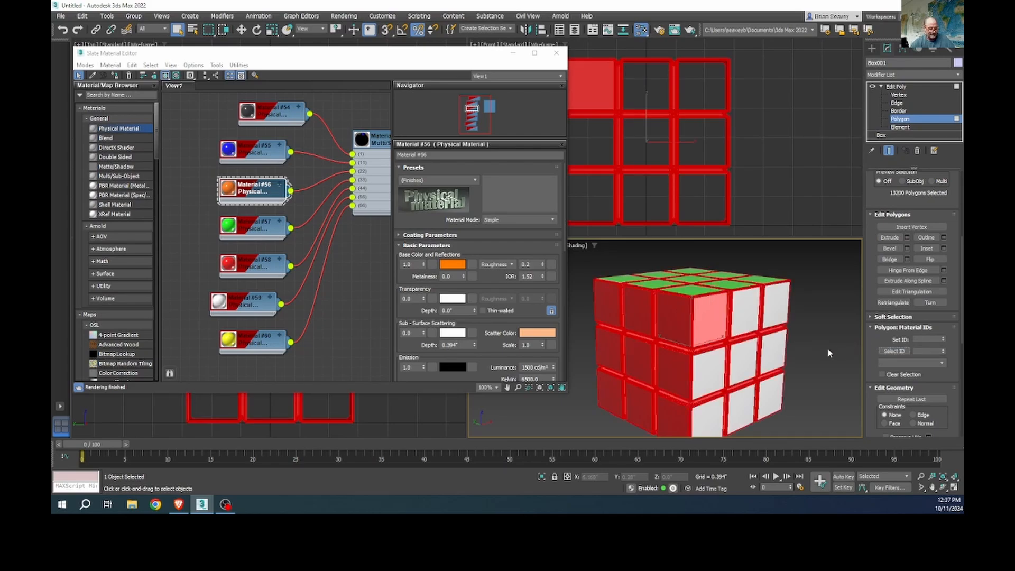
key(ctrl+i)
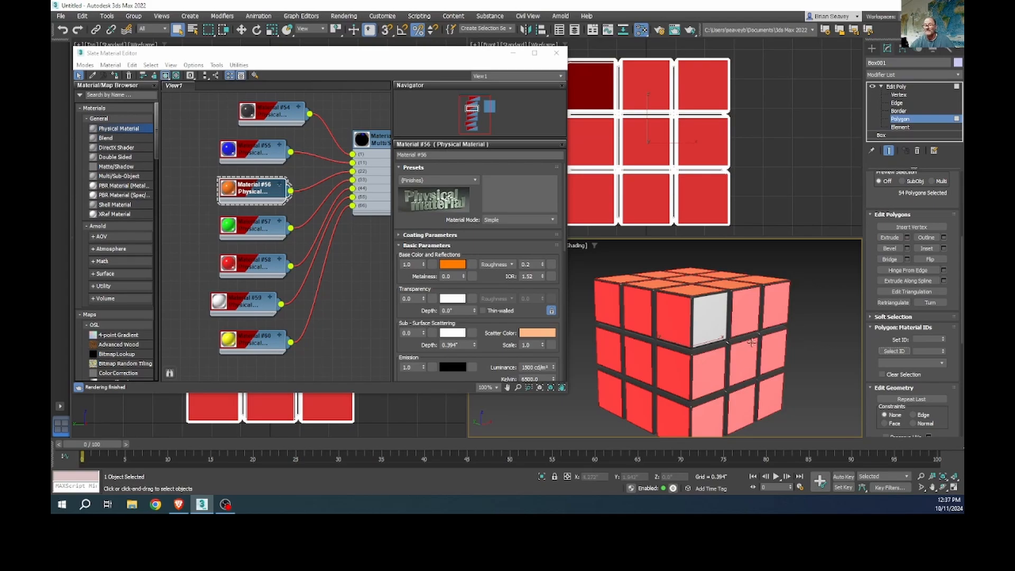
ctrl+click(714, 325)
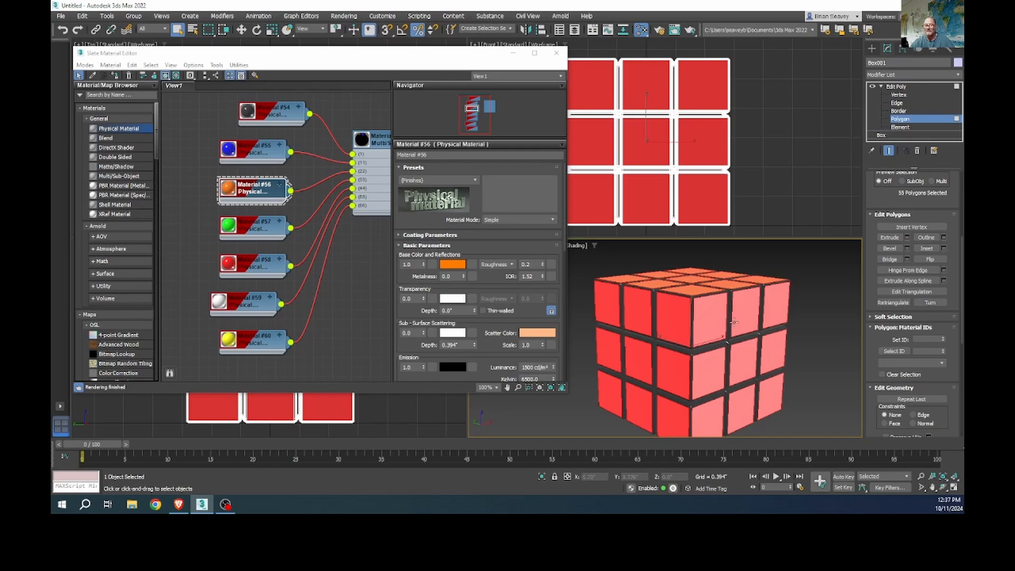
click(706, 314)
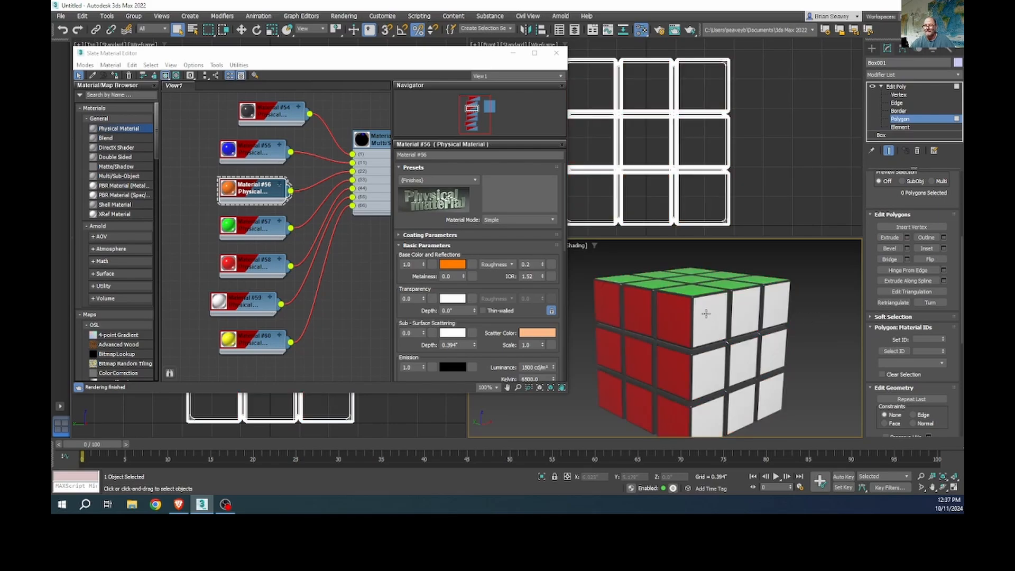
Step: Select all polygons with material ID 1, invert the selection to the colored tile faces and check it around the cube
click(807, 319)
click(919, 354)
text(1)
click(896, 352)
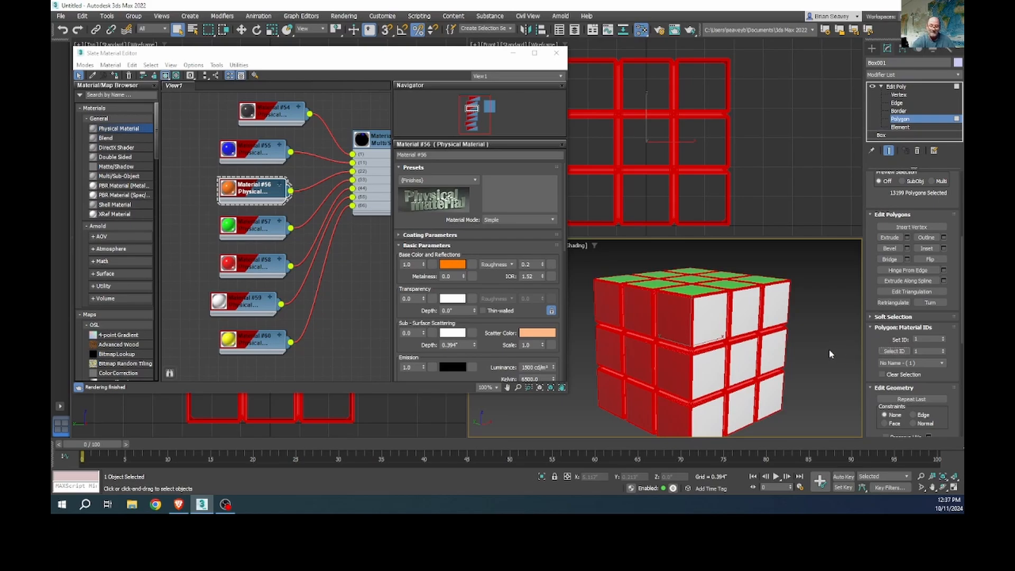
key(ctrl+i)
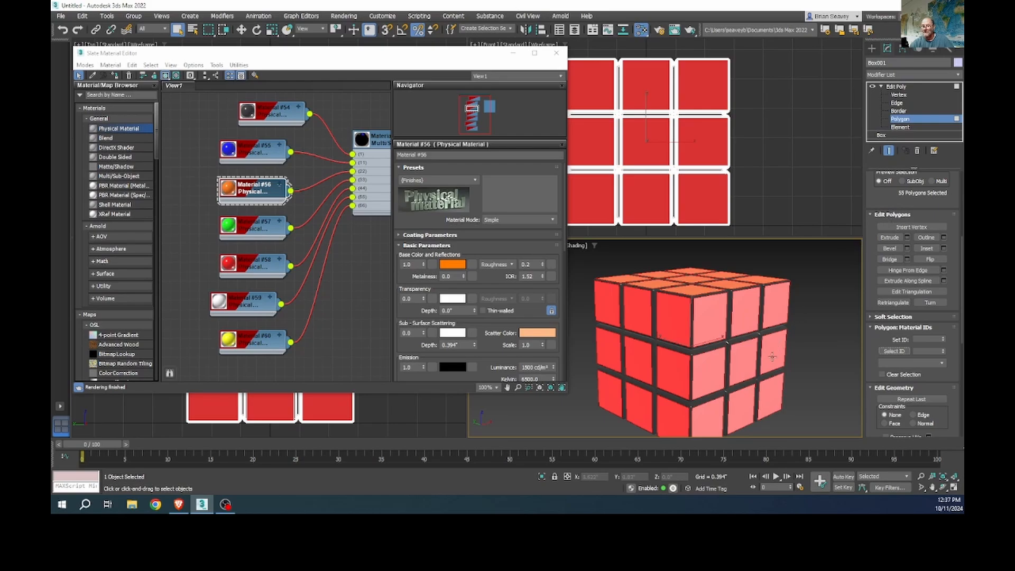
alt+middle_drag(772, 358, 670, 380)
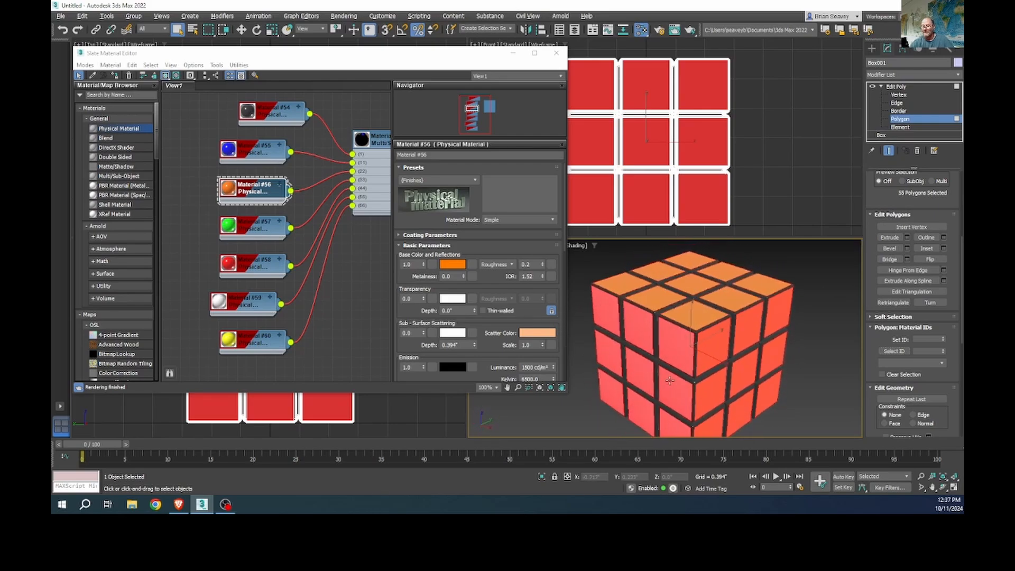
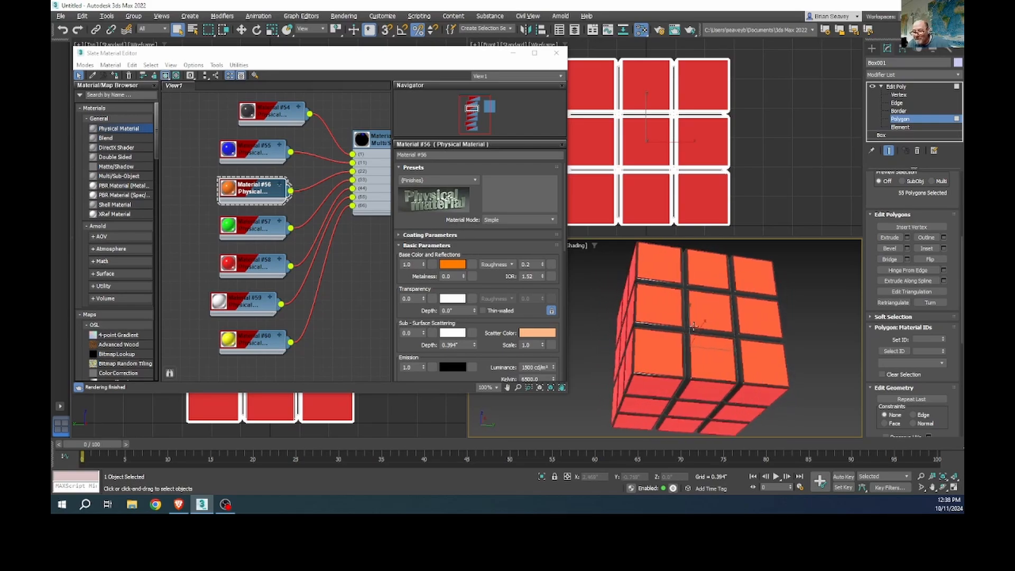
alt+middle_drag(677, 323, 732, 363)
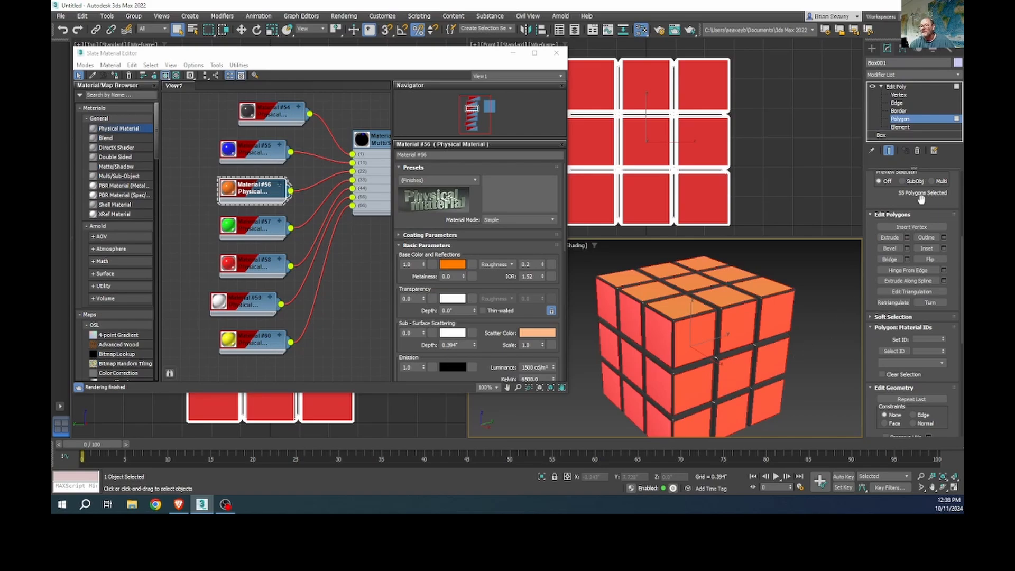
Step: Convert the tile-face polygon selection to its corner vertices and inspect them up close
scroll(883, 202, up, 4)
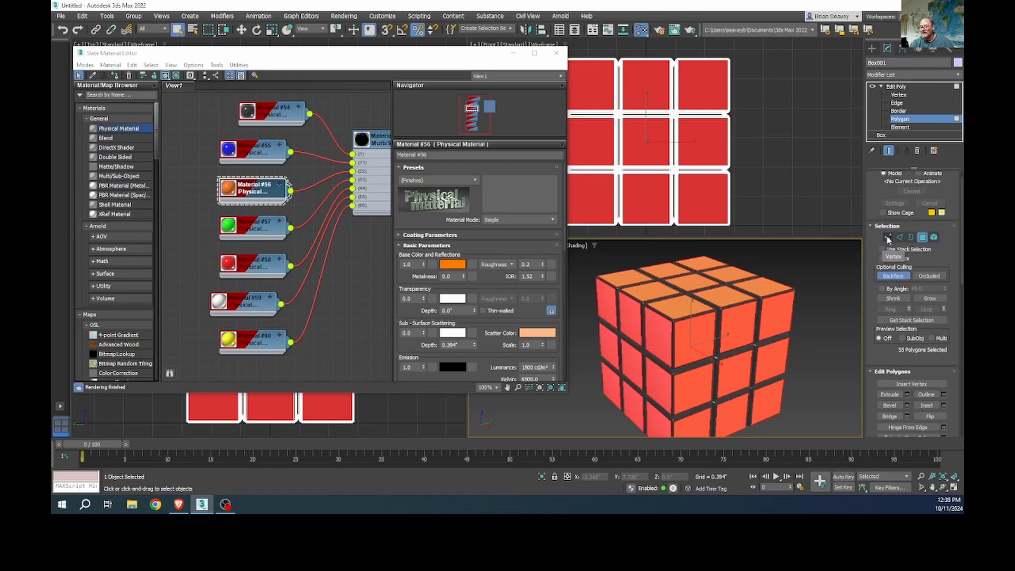
click(889, 238)
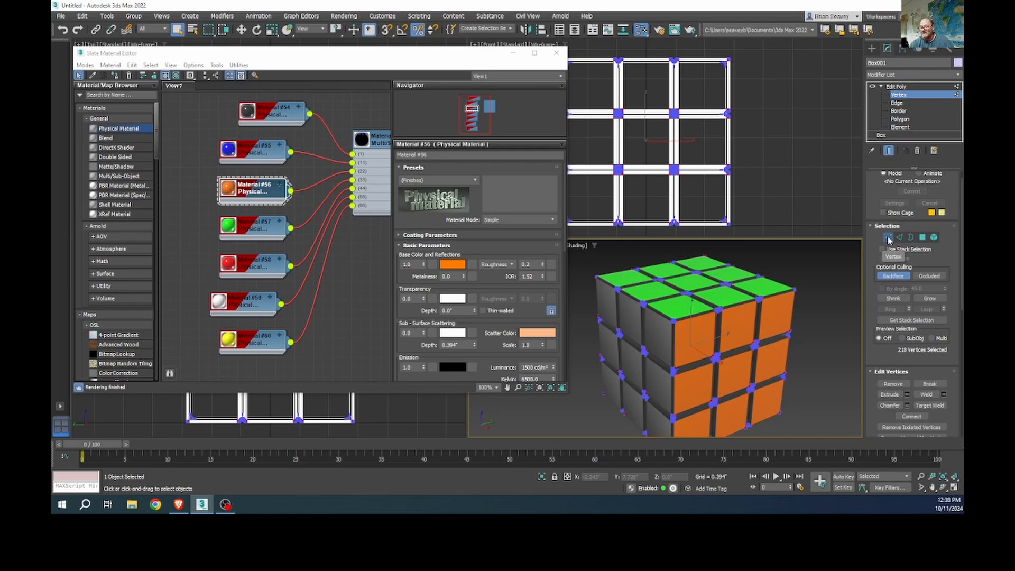
scroll(706, 346, up, 5)
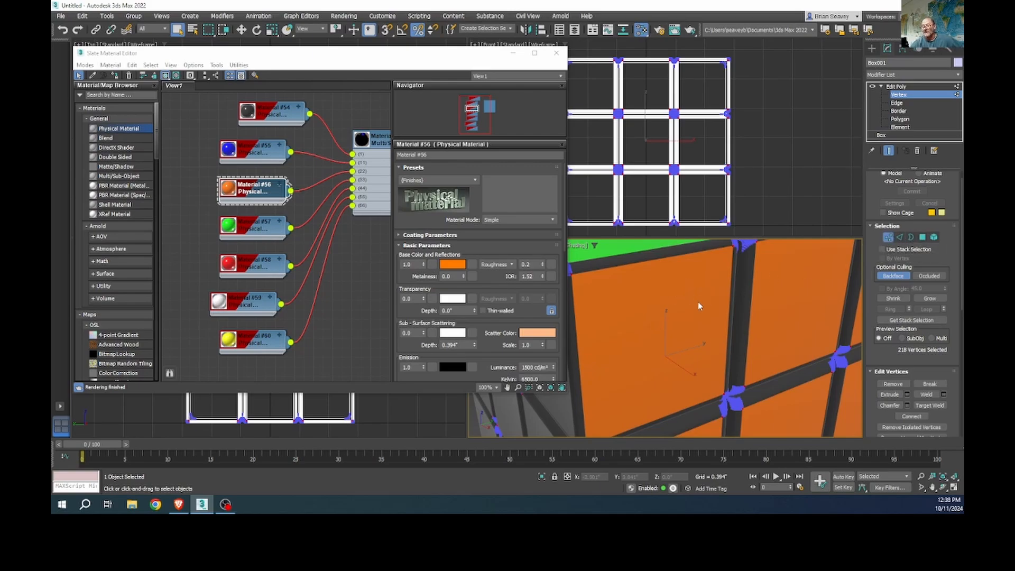
scroll(757, 383, down, 5)
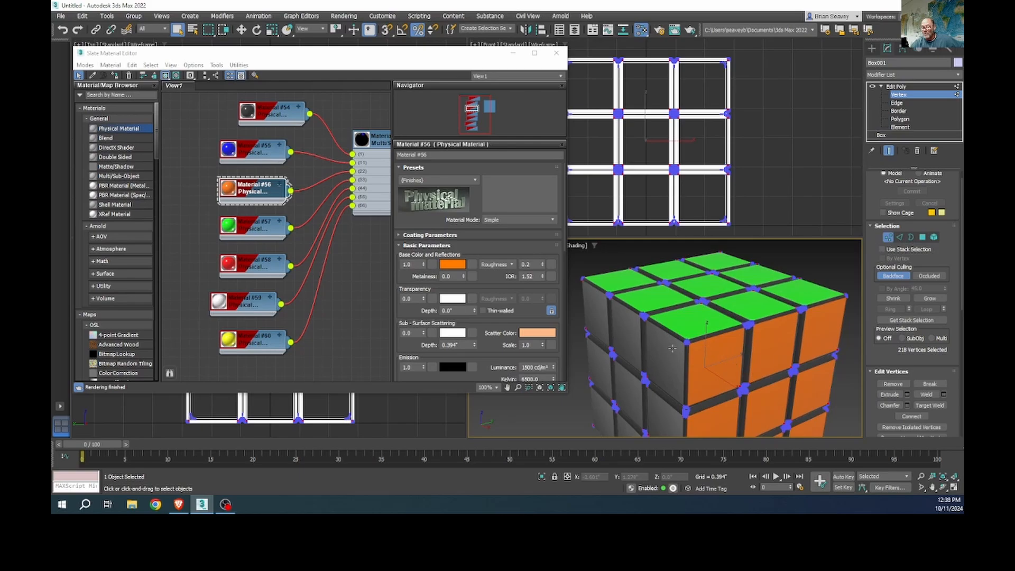
mouse_move(660, 402)
middle_down()
mouse_move(698, 351)
mouse_move(668, 364)
middle_up()
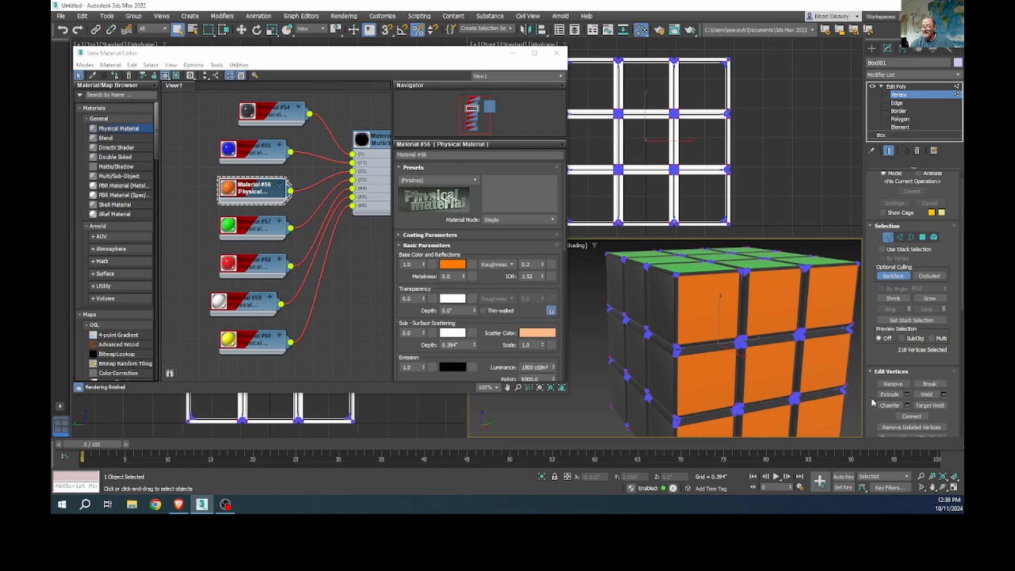
Step: Chamfer the selected tile-corner vertices with two segments, checking the rounding up close before accepting
click(907, 406)
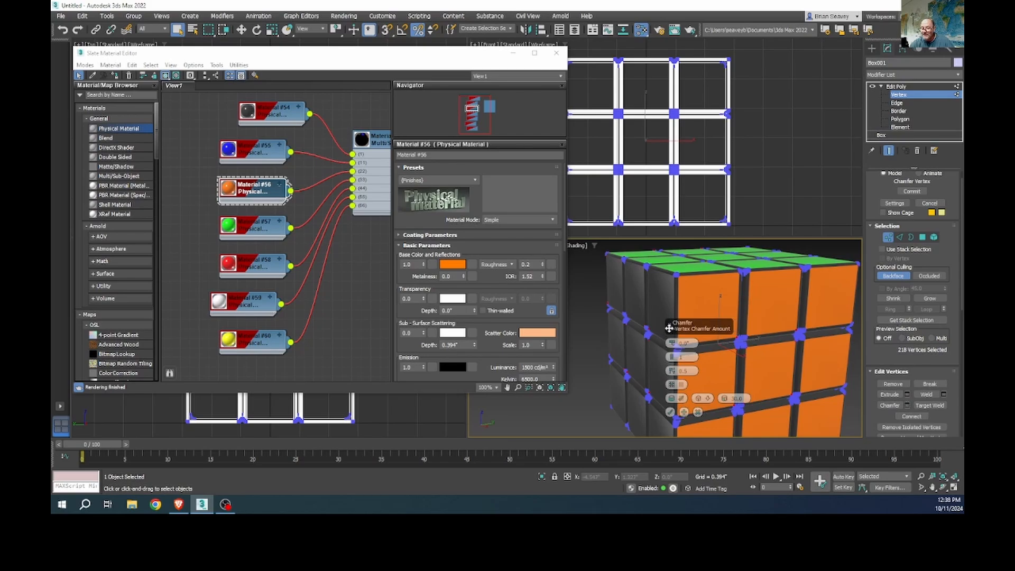
drag(668, 323, 607, 284)
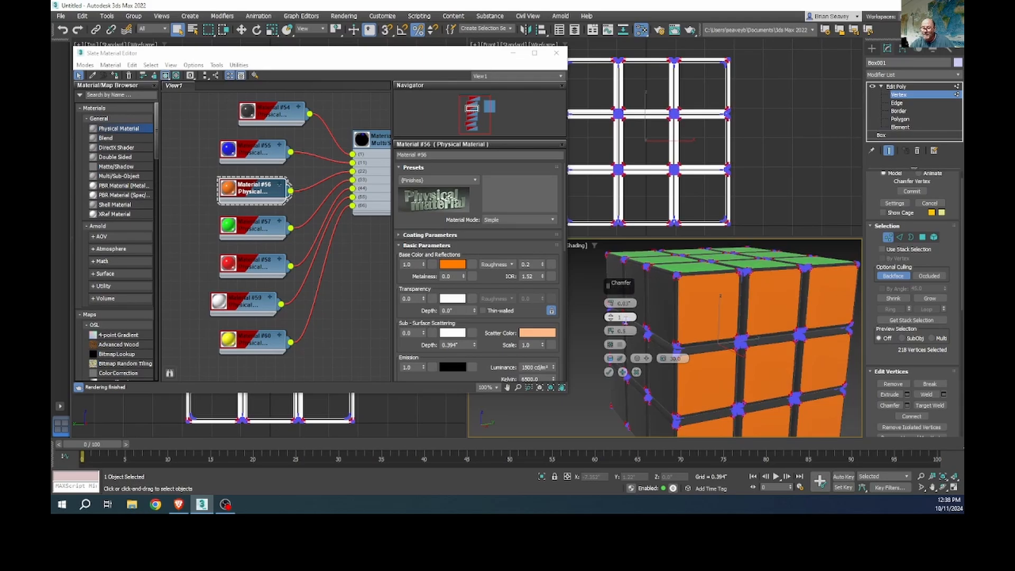
scroll(735, 350, up, 4)
scroll(736, 351, up, 4)
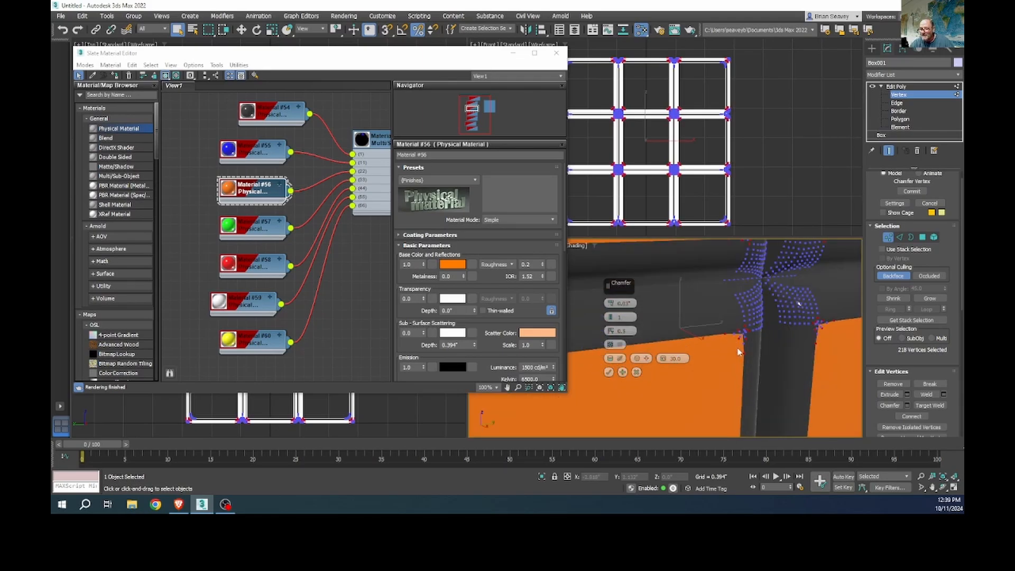
scroll(738, 351, up, 3)
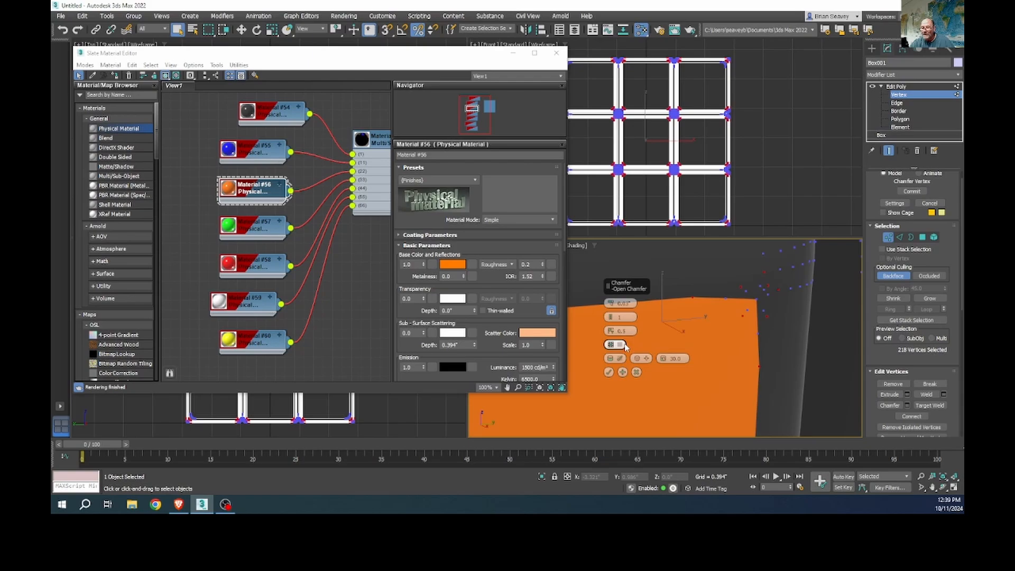
click(611, 317)
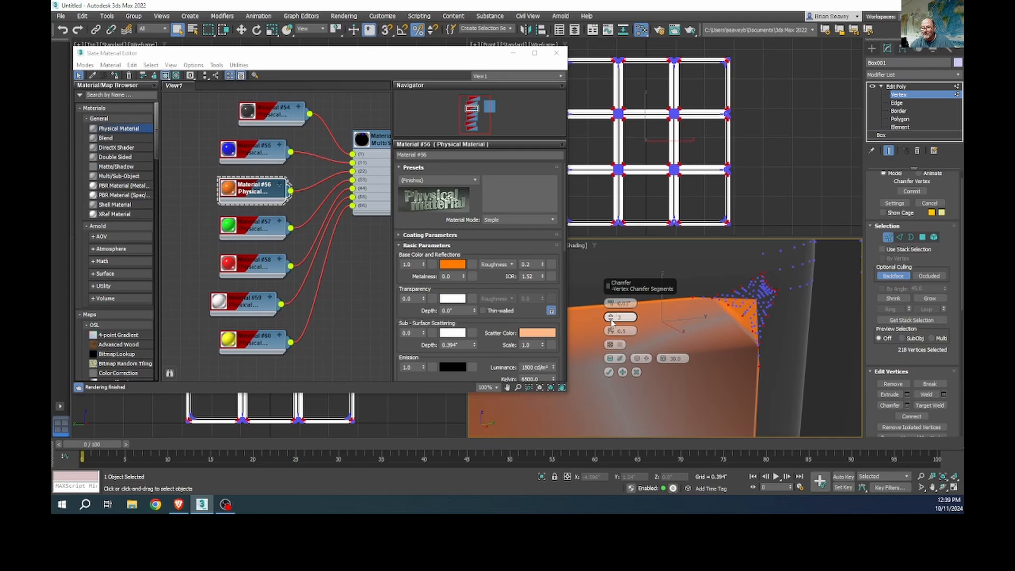
click(611, 321)
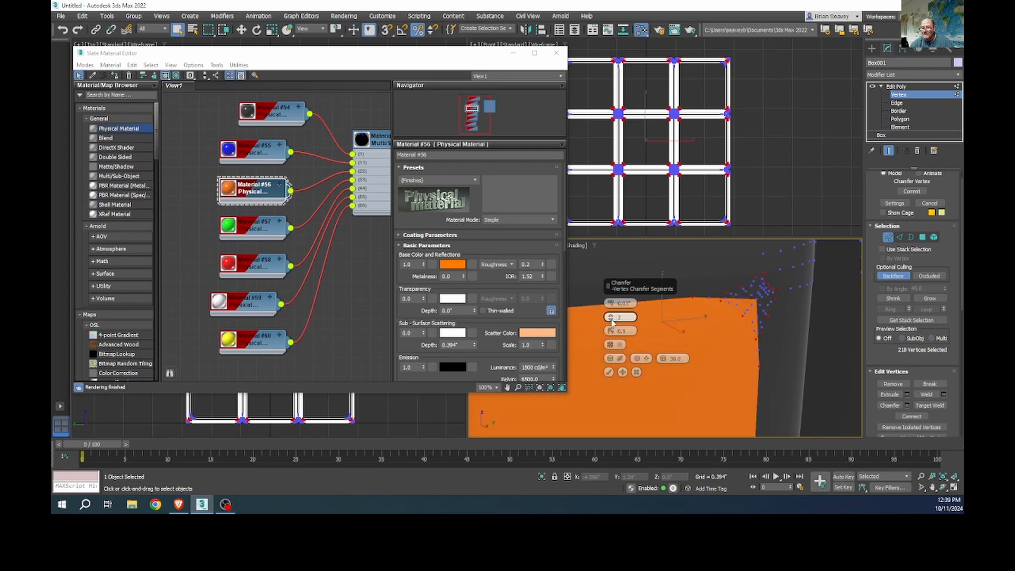
scroll(718, 365, down, 6)
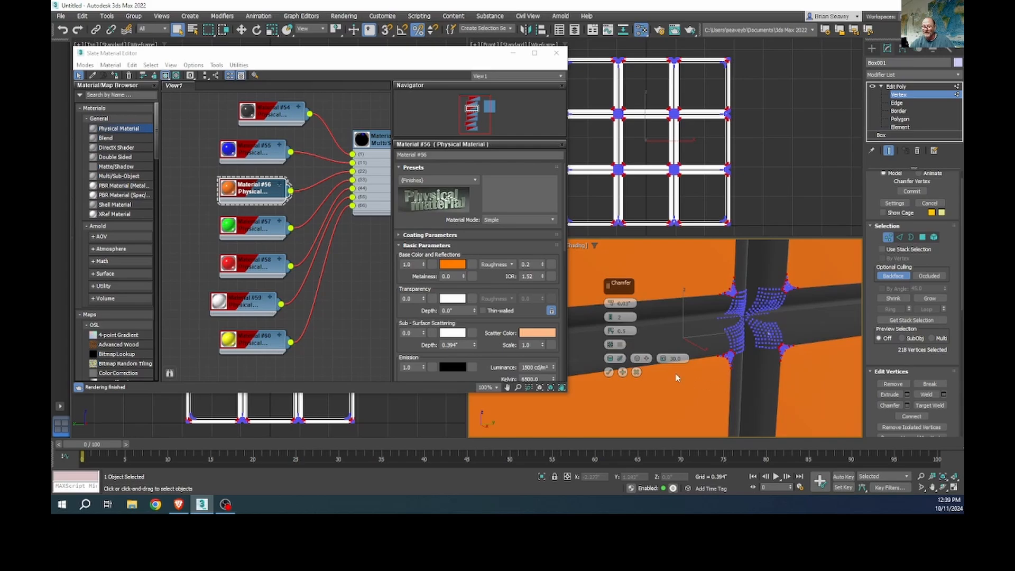
click(608, 373)
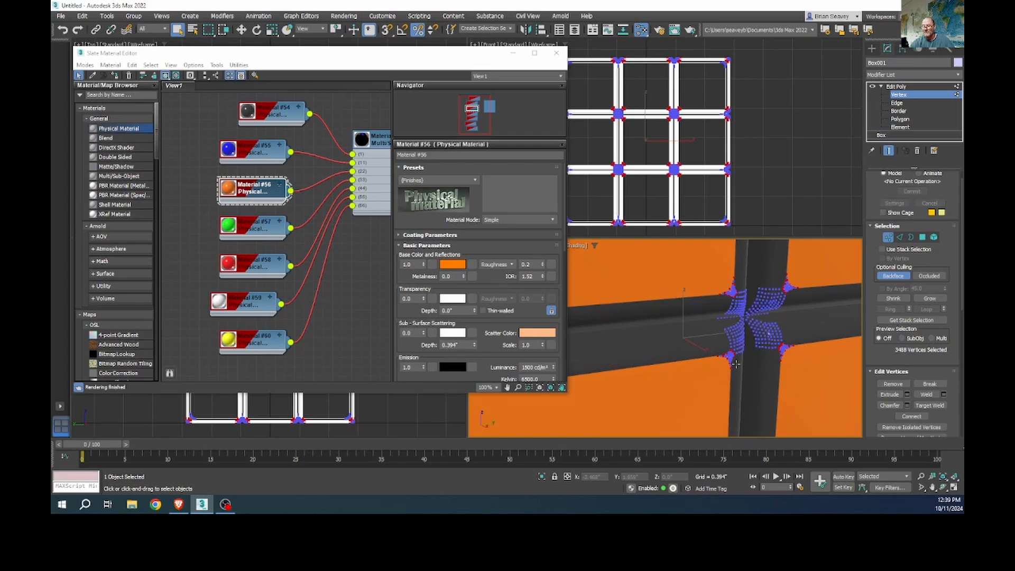
Step: Examine a chamfered orange tile corner up close by selecting its small corner polygons at polygon level
scroll(712, 390, down, 3)
alt+middle_drag(711, 390, 786, 302)
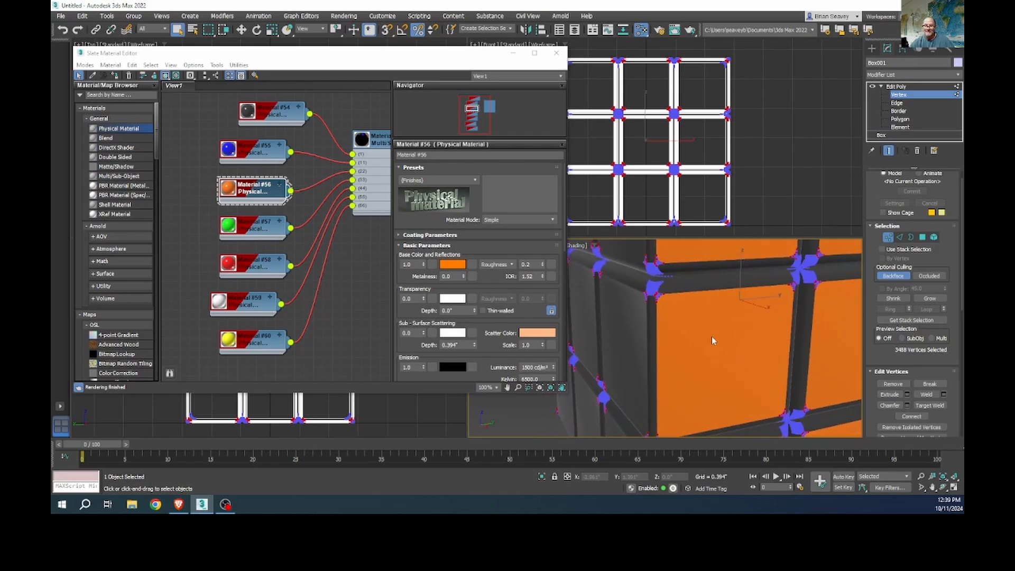
click(907, 95)
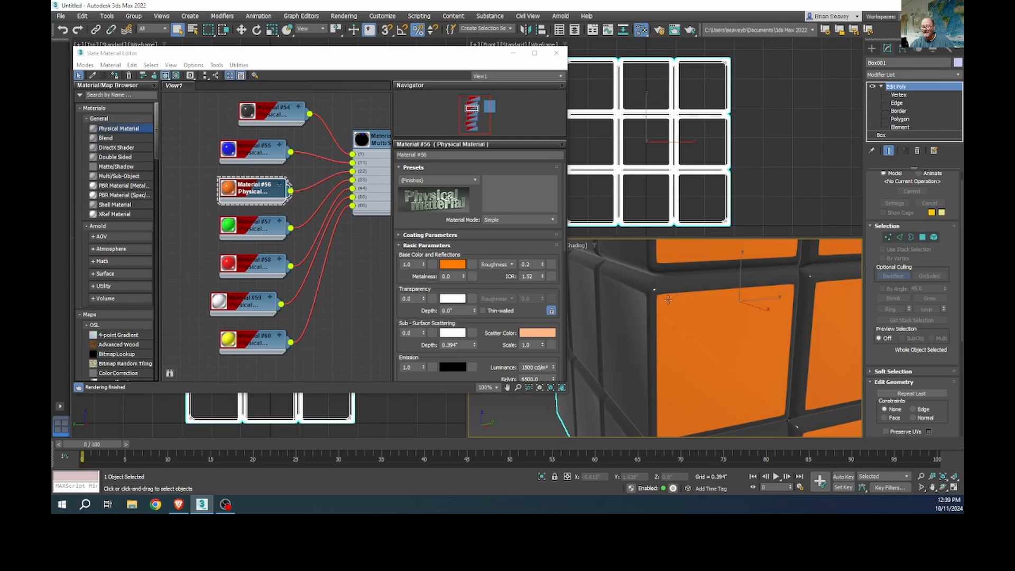
scroll(665, 300, up, 5)
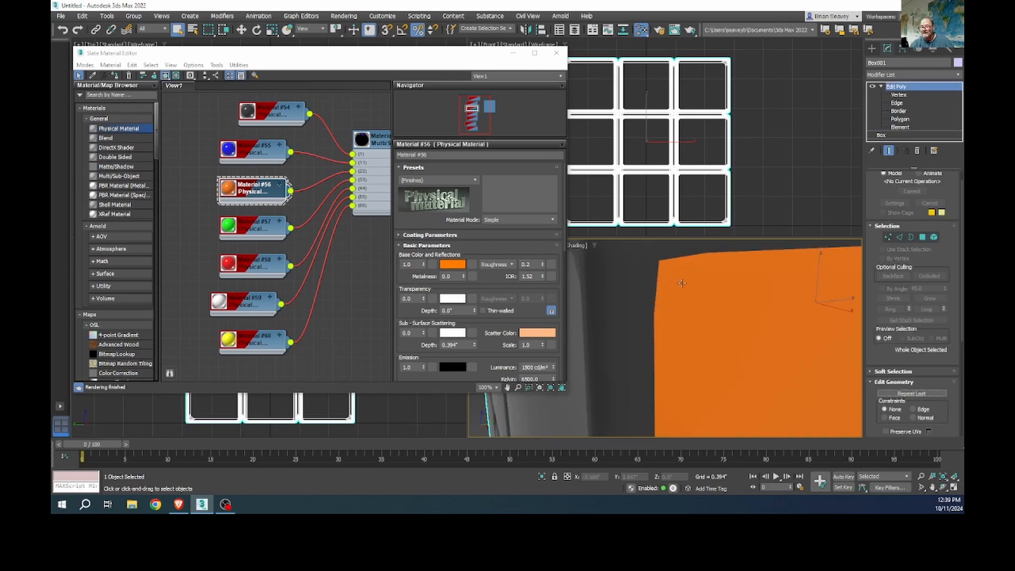
click(922, 237)
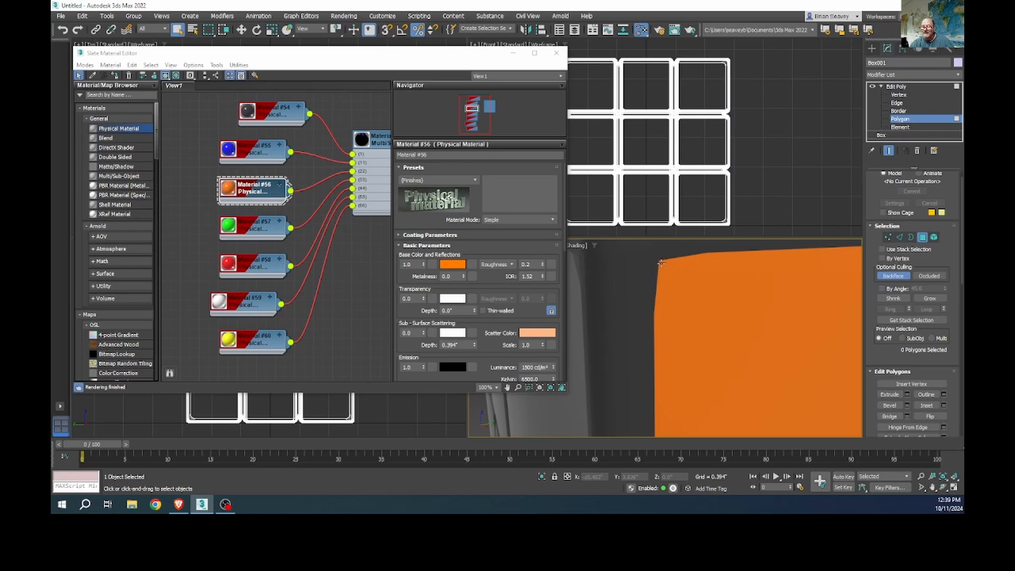
click(662, 264)
ctrl+click(661, 275)
ctrl+click(681, 259)
click(644, 271)
click(654, 269)
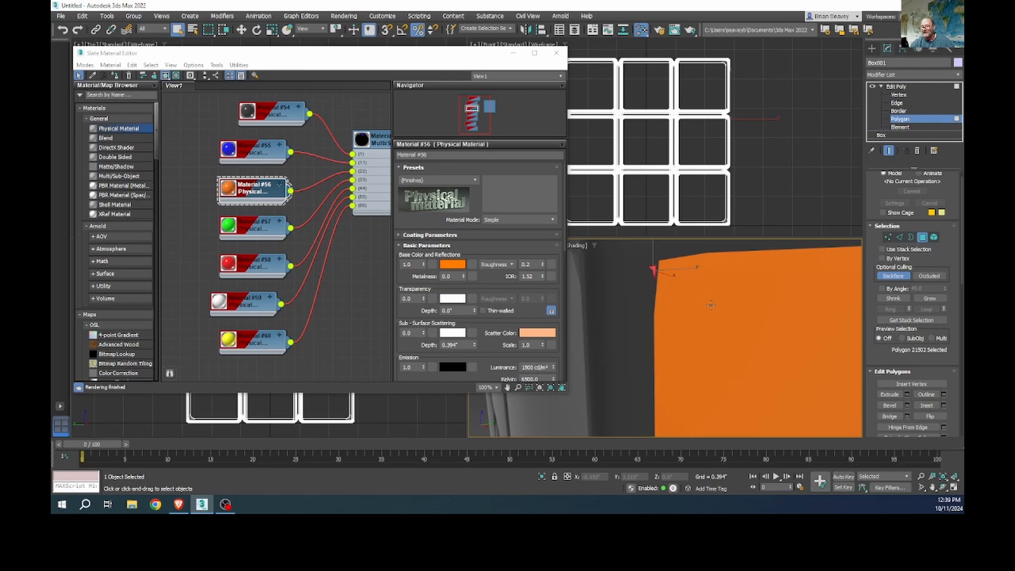
Step: Try selecting the tile faces by material ID, starting from an orange tile with ID 22 and adding ID 11
click(772, 330)
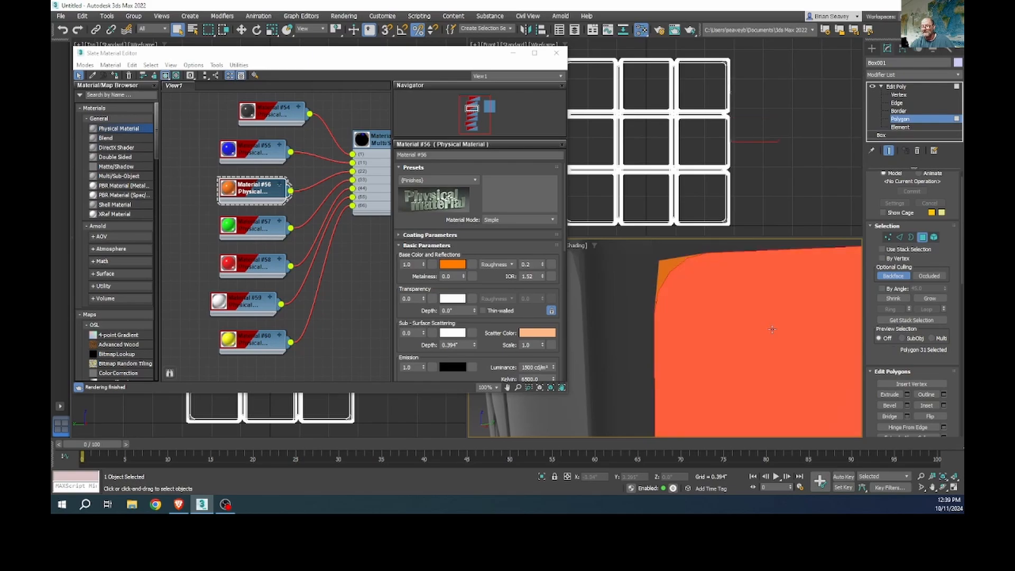
scroll(789, 342, down, 3)
middle_drag(803, 360, 708, 326)
scroll(786, 351, down, 5)
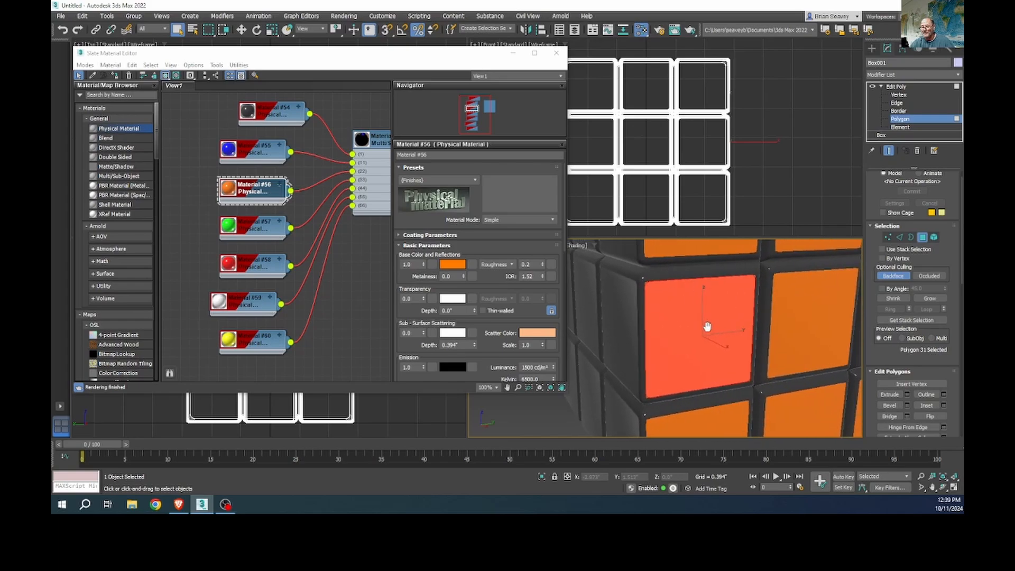
scroll(757, 353, down, 5)
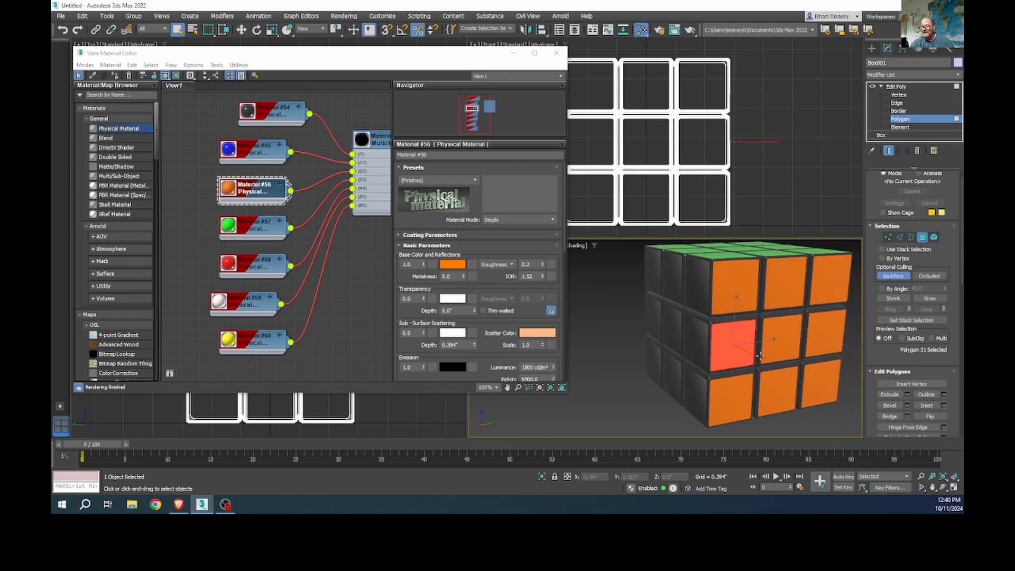
scroll(904, 377, down, 3)
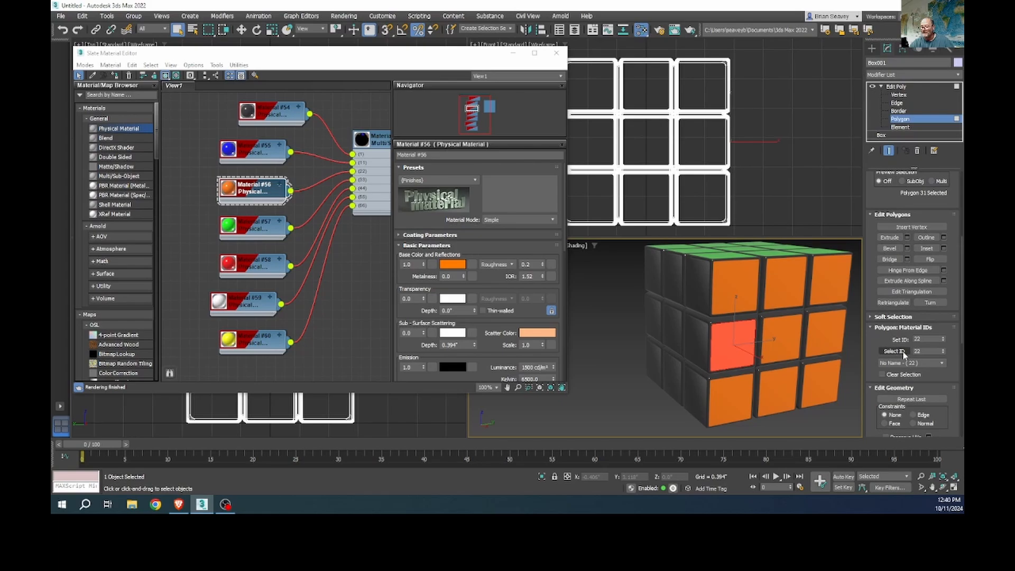
click(902, 350)
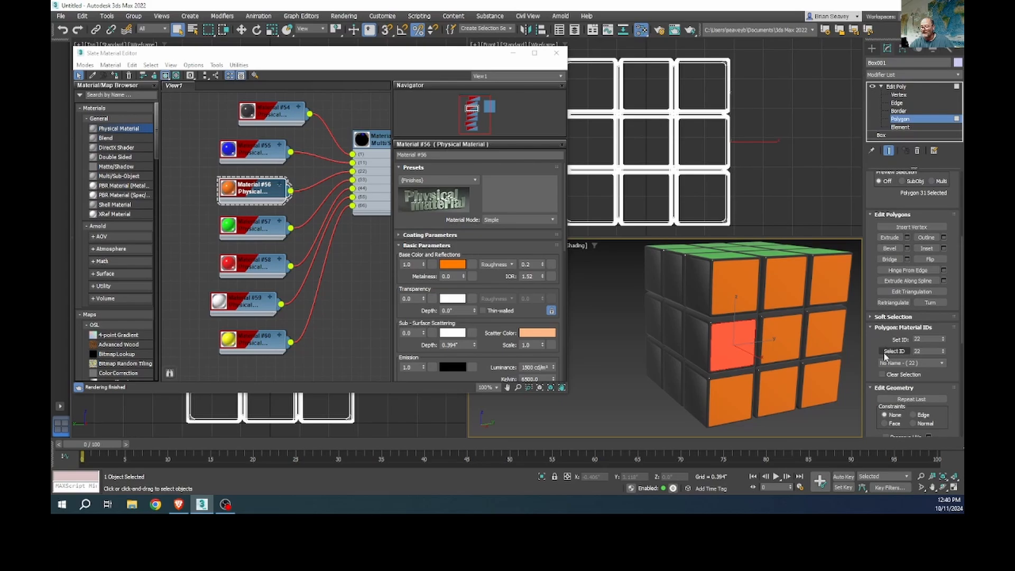
double_click(926, 351)
text(11)
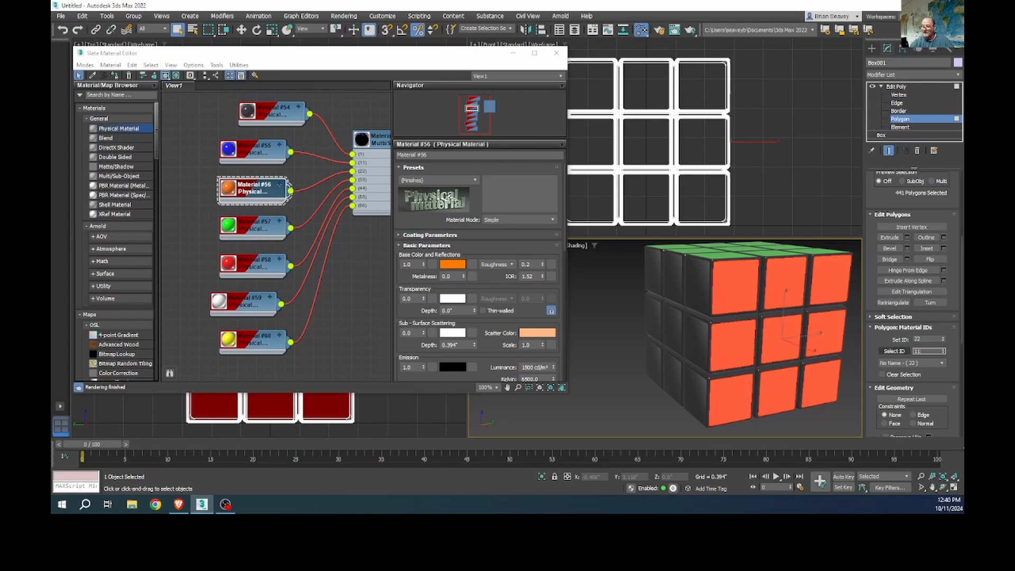
click(890, 350)
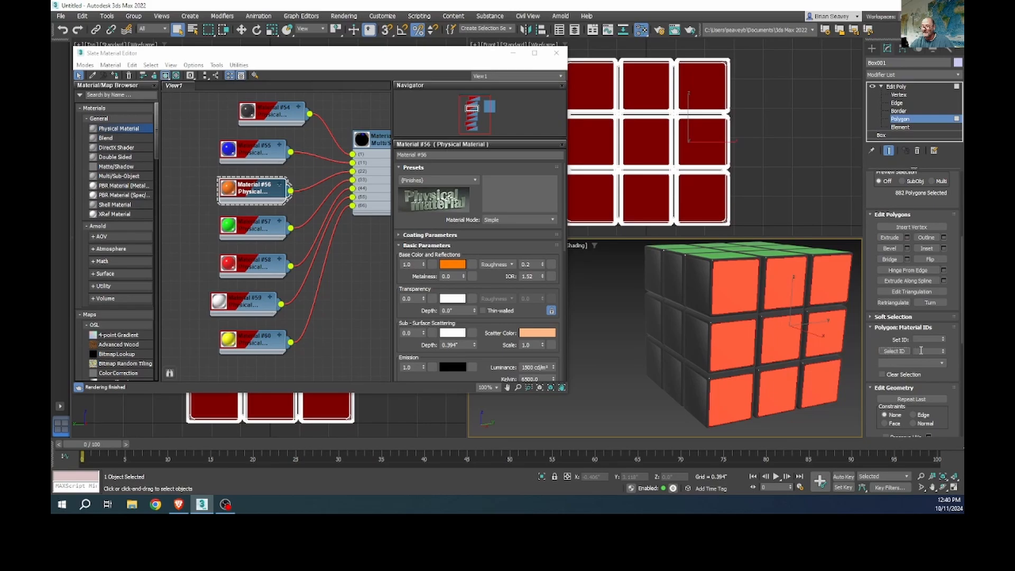
Step: Try extending the polygon selection to the remaining tile colors with material IDs 33, 44, 55 and 66
click(921, 351)
text(33)
click(889, 350)
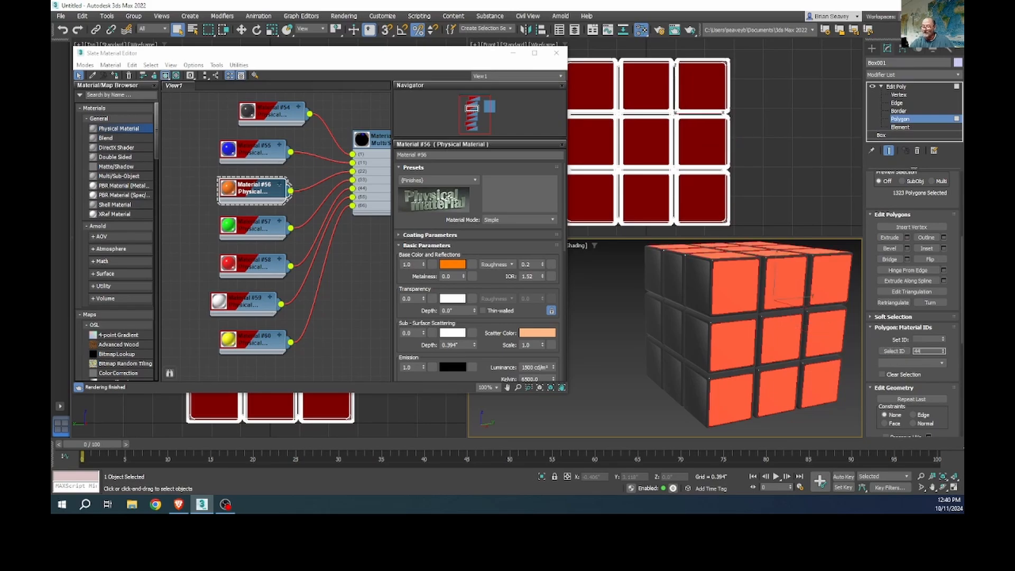
click(890, 350)
click(920, 351)
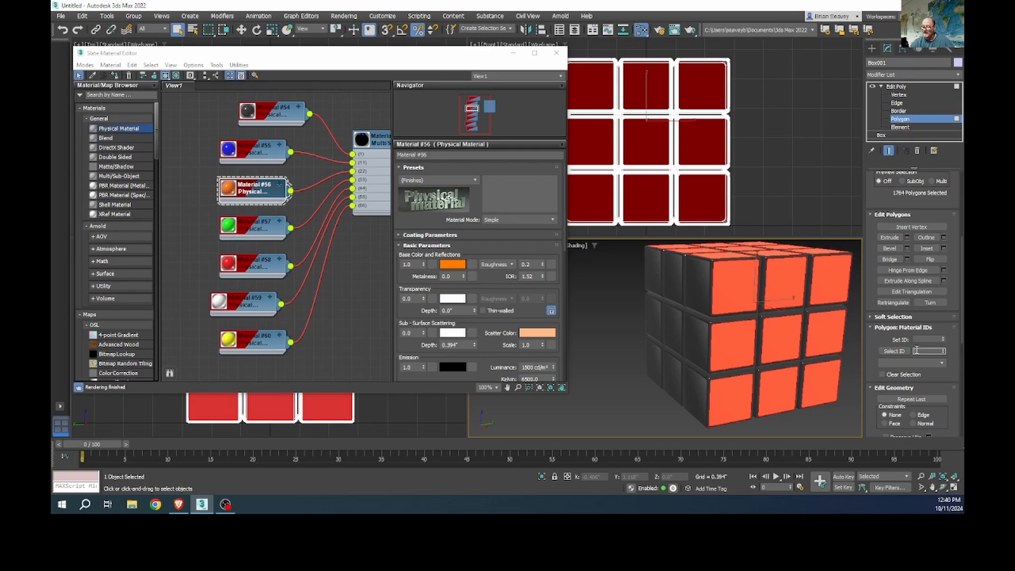
text(55)
click(890, 351)
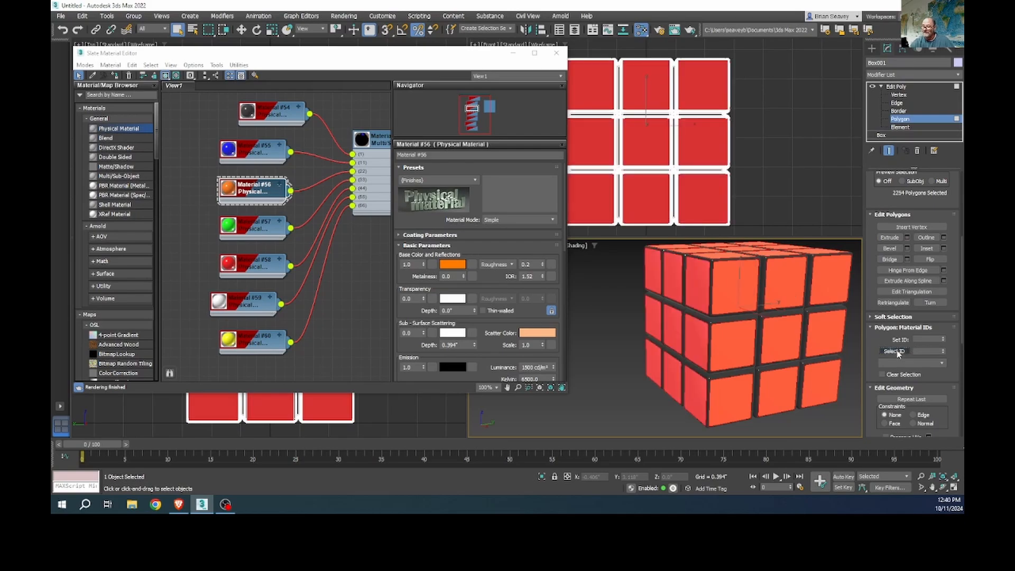
click(918, 352)
text(66)
click(896, 351)
Step: Replace the selection with the nine main tile polygons on the orange face, leaving out their corner slivers
click(733, 399)
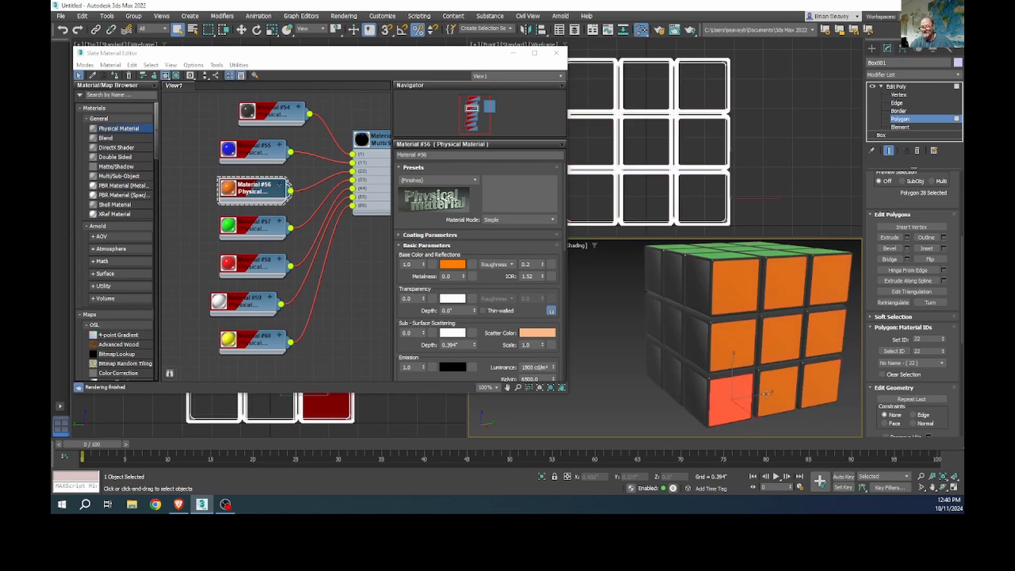
ctrl+click(775, 391)
ctrl+click(823, 385)
ctrl+click(825, 337)
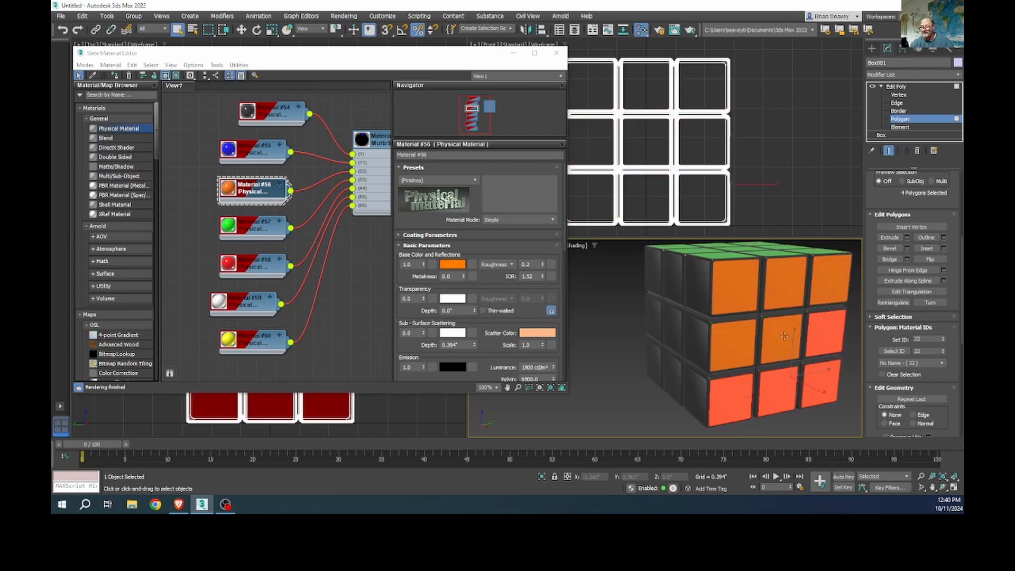
ctrl+click(782, 336)
ctrl+click(738, 341)
ctrl+click(775, 282)
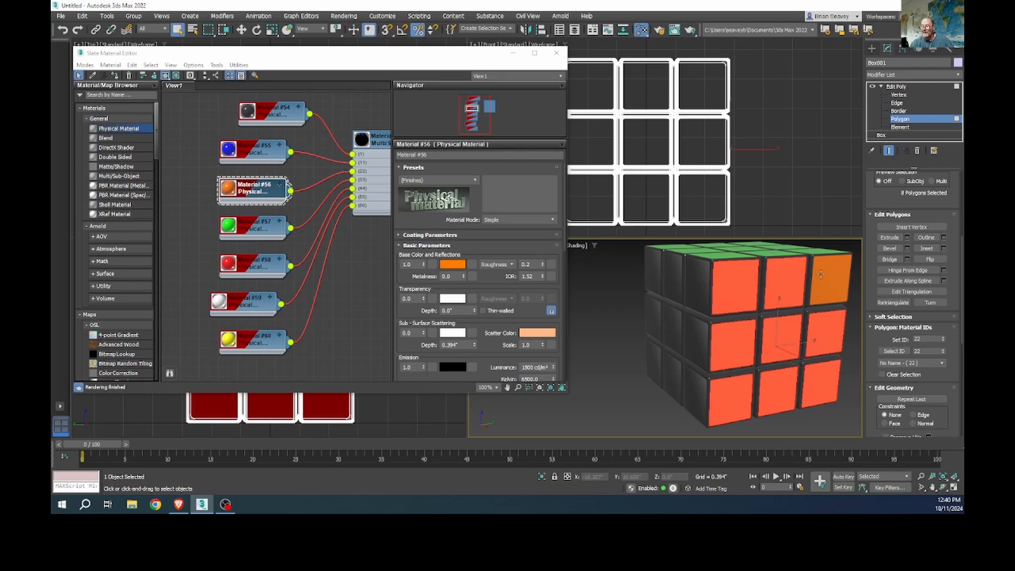
ctrl+click(808, 292)
Step: Add the nine main tile polygons on the white face to the selection
alt+middle_drag(731, 375, 710, 323)
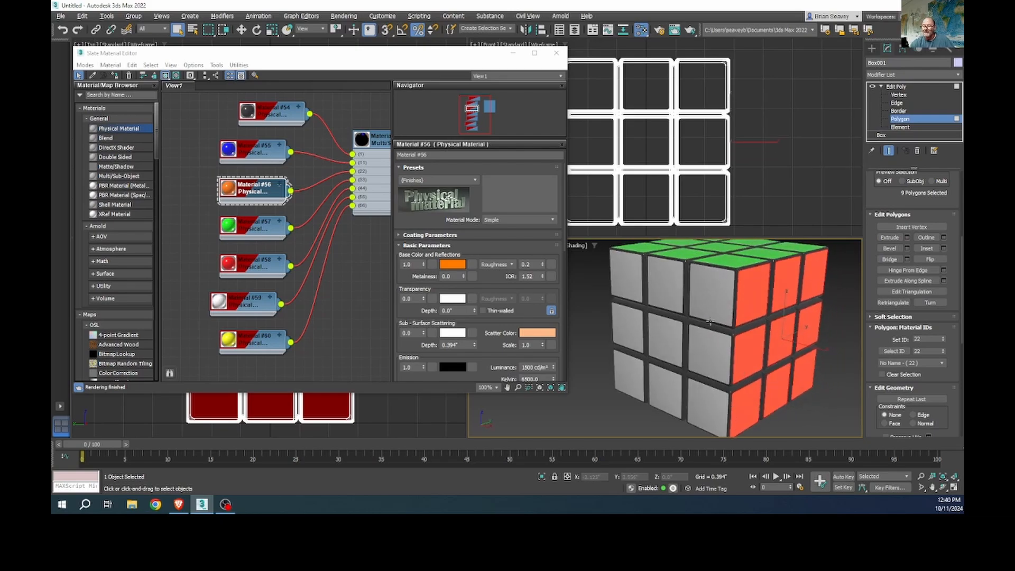
ctrl+click(714, 295)
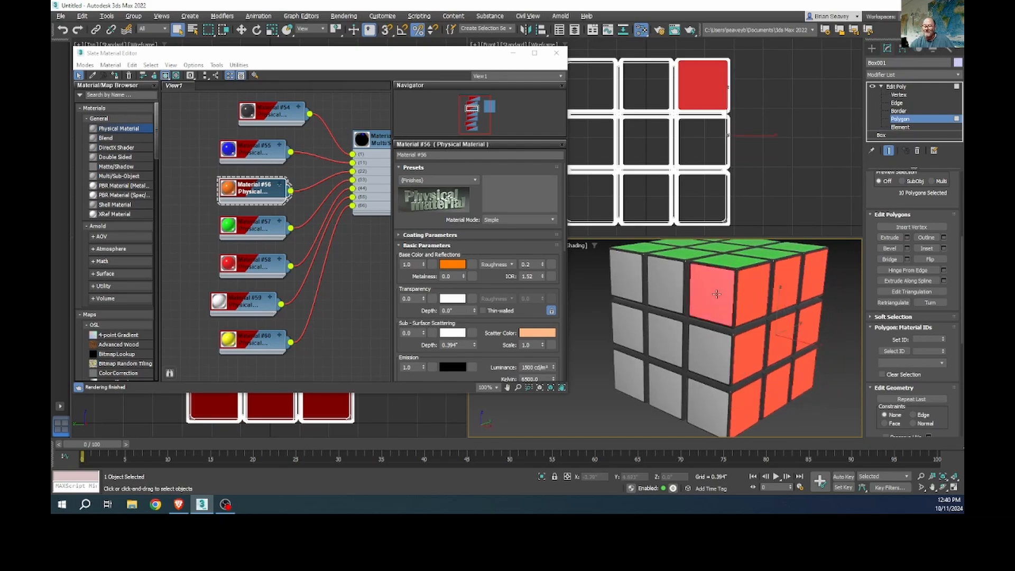
ctrl+click(668, 290)
ctrl+click(631, 277)
ctrl+click(628, 327)
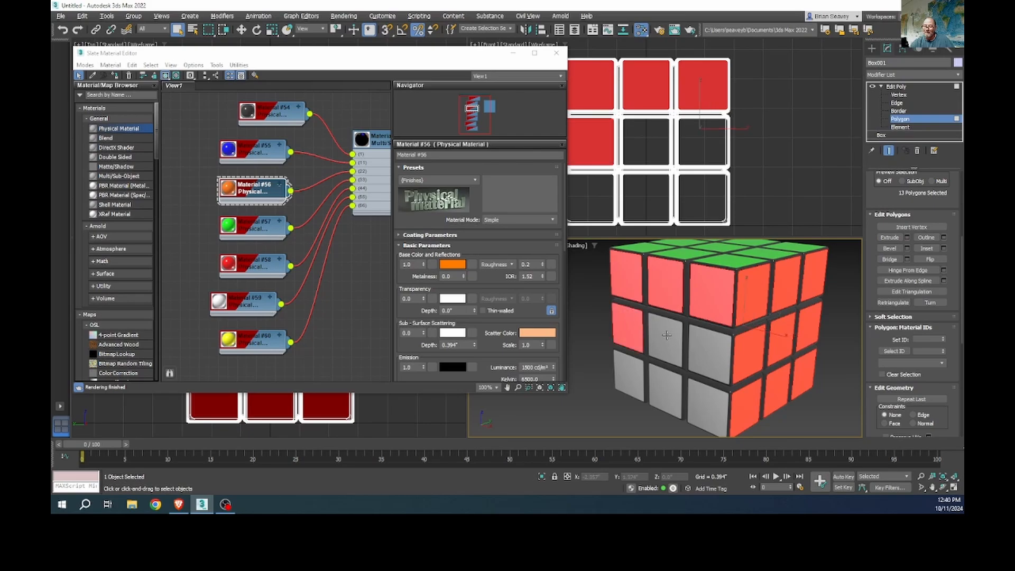
ctrl+click(665, 340)
ctrl+click(709, 352)
scroll(690, 327, up, 10)
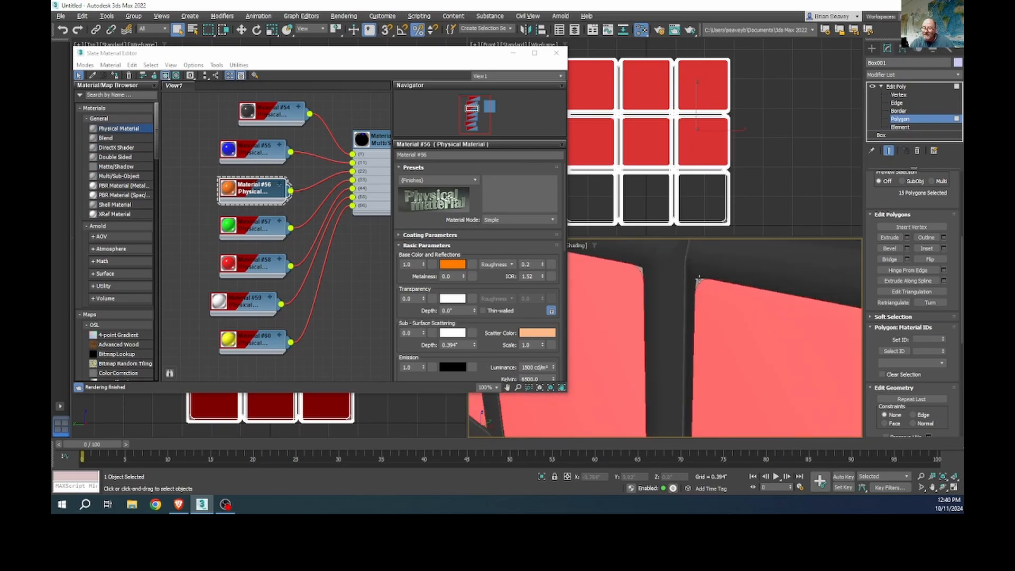
scroll(700, 279, down, 6)
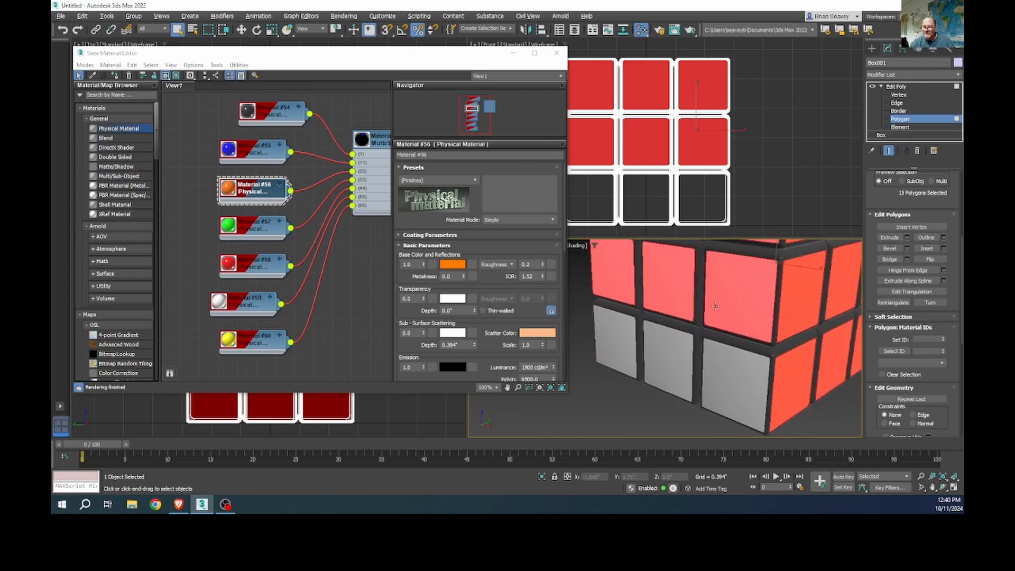
ctrl+click(613, 341)
ctrl+click(677, 353)
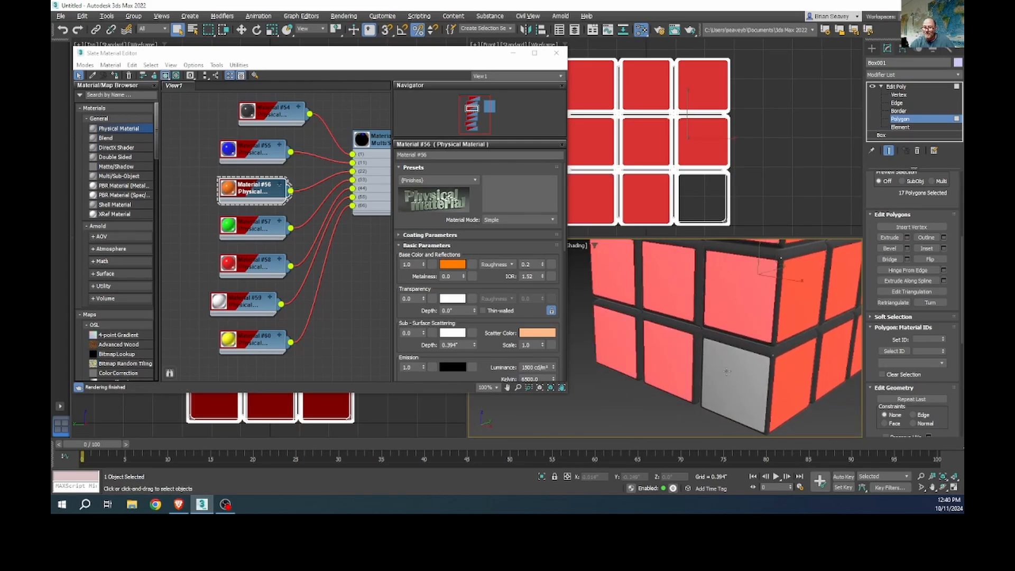
ctrl+click(727, 371)
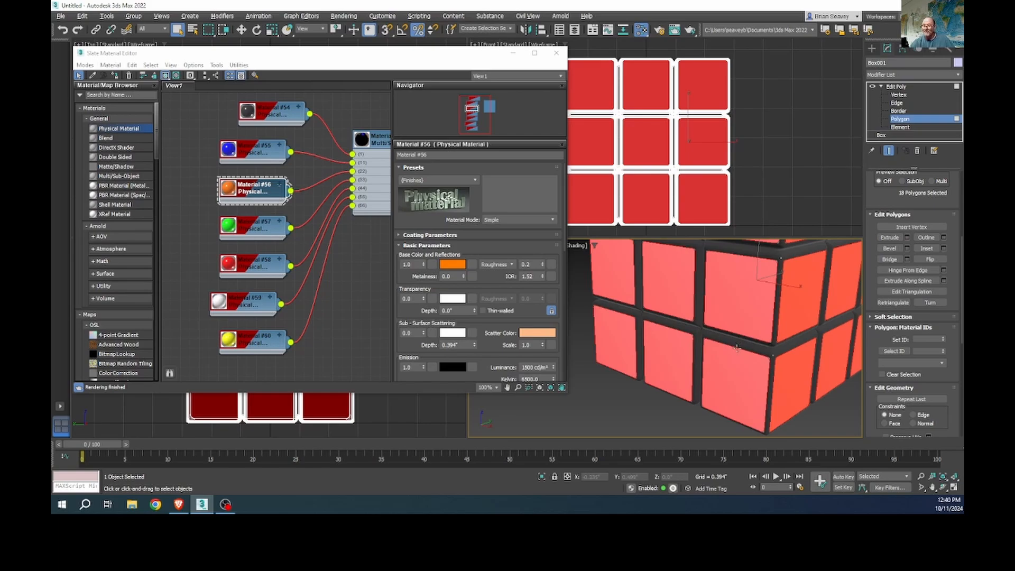
Step: Add the nine main tile polygons on the yellow face to the selection
alt+middle_drag(736, 364, 752, 332)
ctrl+click(780, 367)
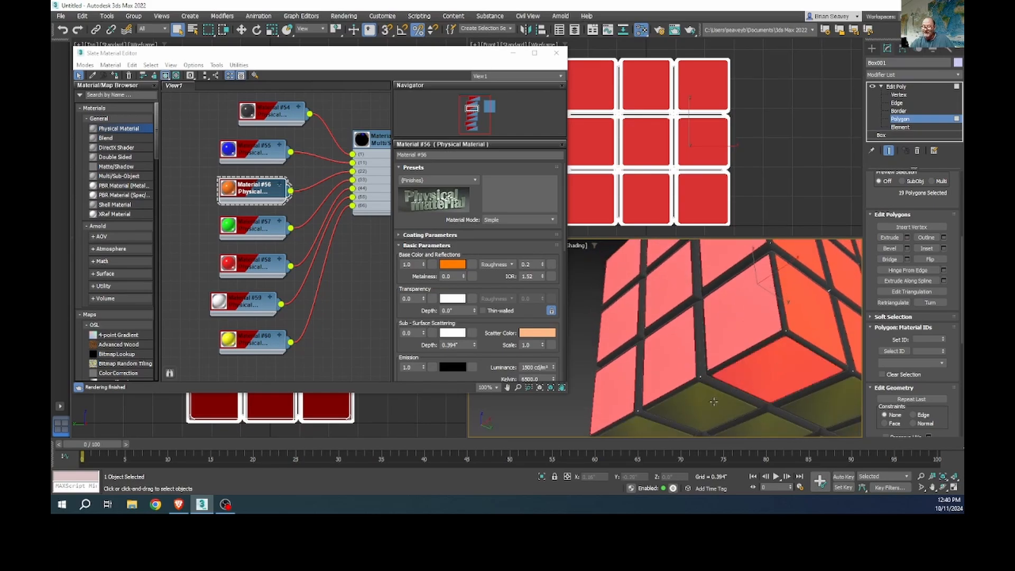
ctrl+click(713, 402)
ctrl+click(639, 433)
ctrl+click(753, 428)
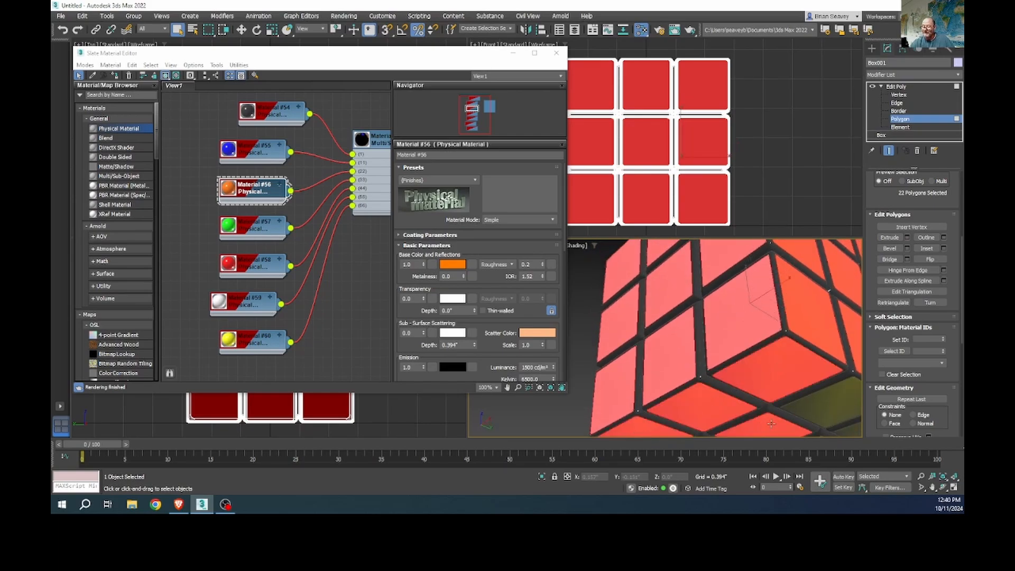
ctrl+click(830, 400)
alt+middle_drag(830, 401, 682, 345)
ctrl+click(648, 366)
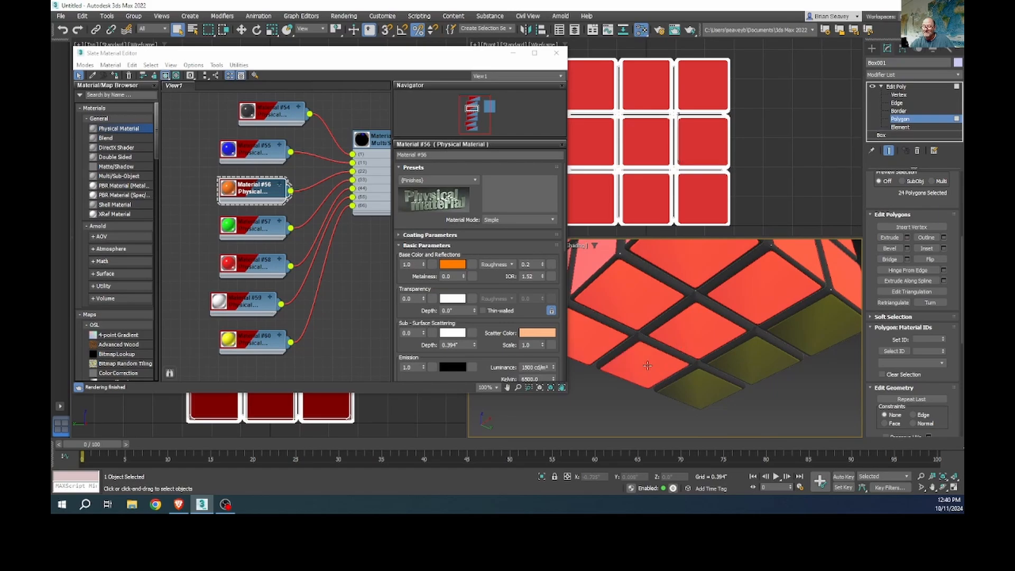
ctrl+click(703, 388)
ctrl+click(739, 366)
ctrl+click(813, 323)
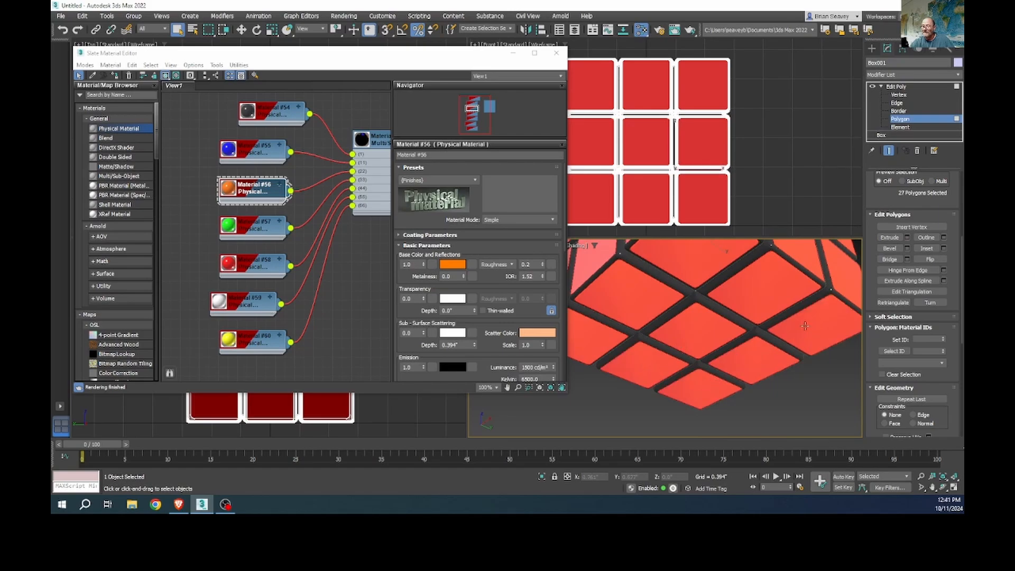
Step: Add the nine main tile polygons on the blue face to the selection
alt+middle_drag(787, 334, 661, 429)
ctrl+click(768, 299)
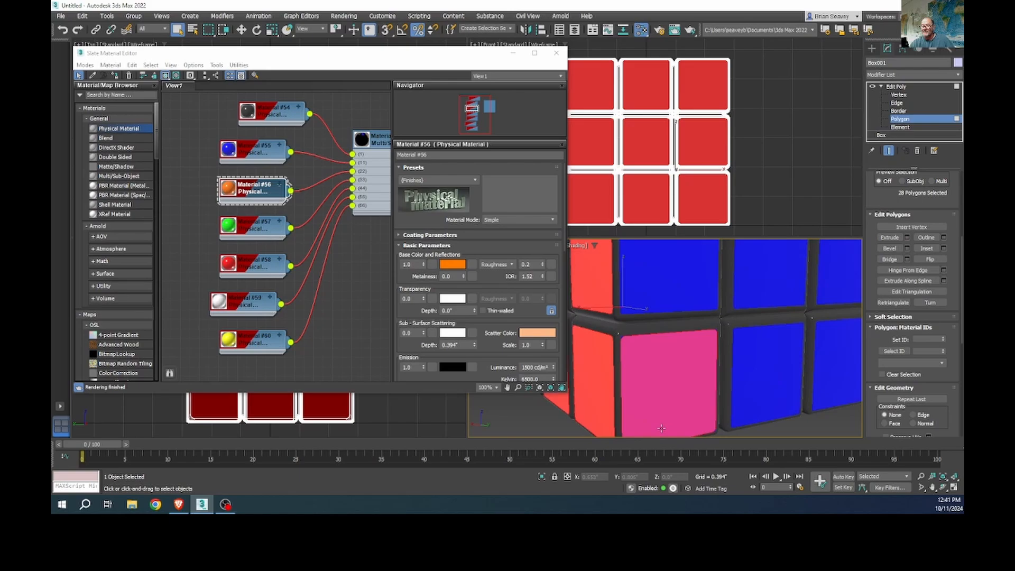
ctrl+click(650, 290)
ctrl+click(758, 375)
ctrl+click(756, 284)
ctrl+click(838, 282)
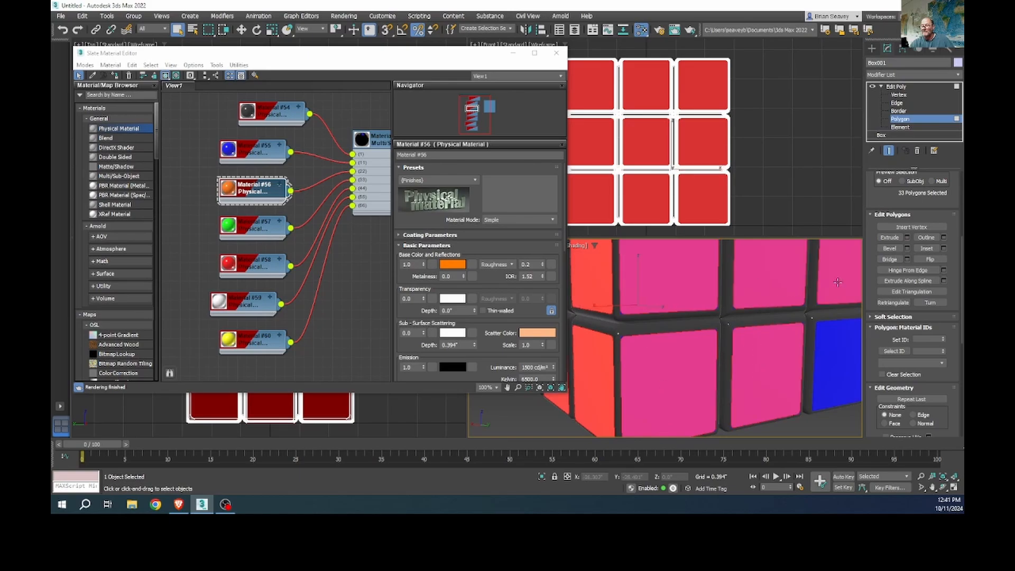
ctrl+click(837, 359)
alt+middle_drag(837, 359, 651, 267)
ctrl+click(650, 267)
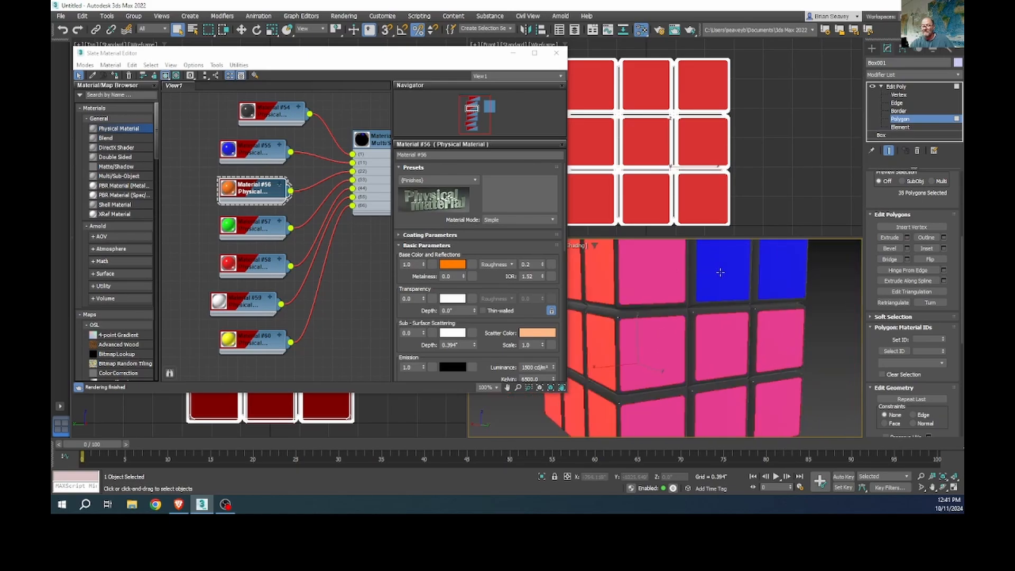
ctrl+click(720, 272)
ctrl+click(787, 294)
Step: Extend the selection with the nine main tile polygons on the green face
alt+middle_drag(793, 328, 807, 400)
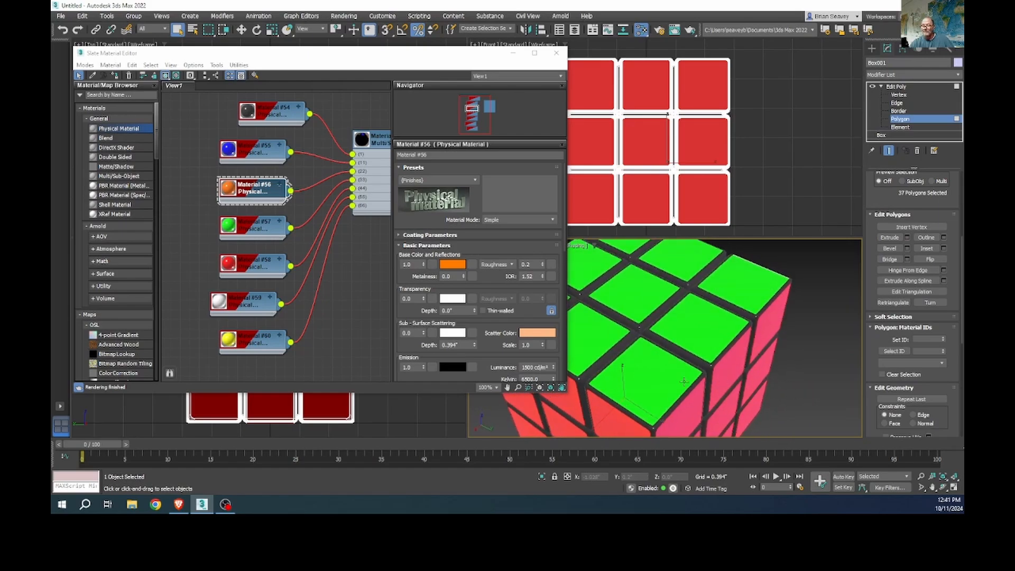
ctrl+click(663, 379)
ctrl+click(692, 325)
ctrl+click(635, 294)
ctrl+click(599, 333)
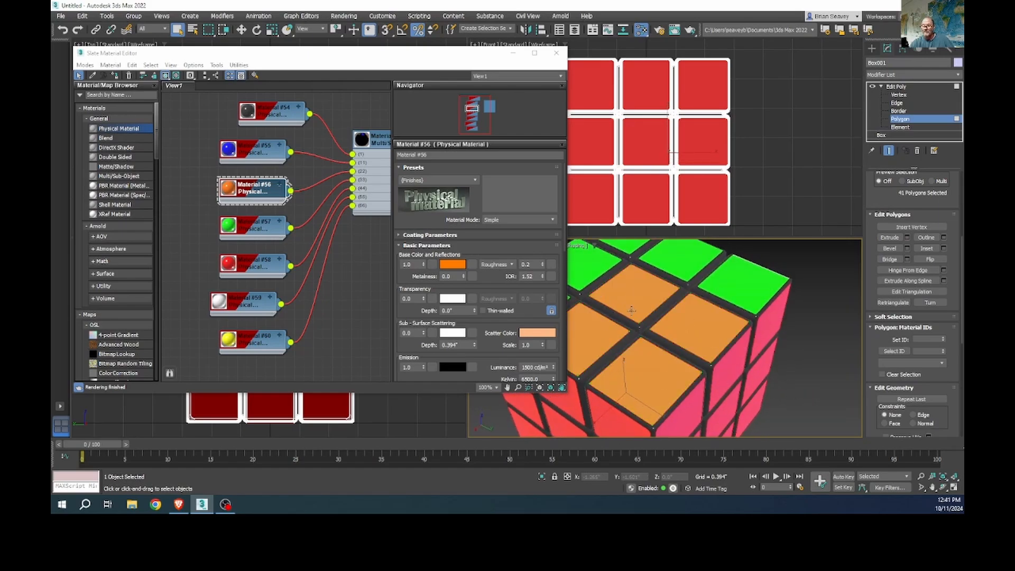
ctrl+click(723, 279)
ctrl+click(669, 259)
alt+middle_drag(660, 286, 766, 320)
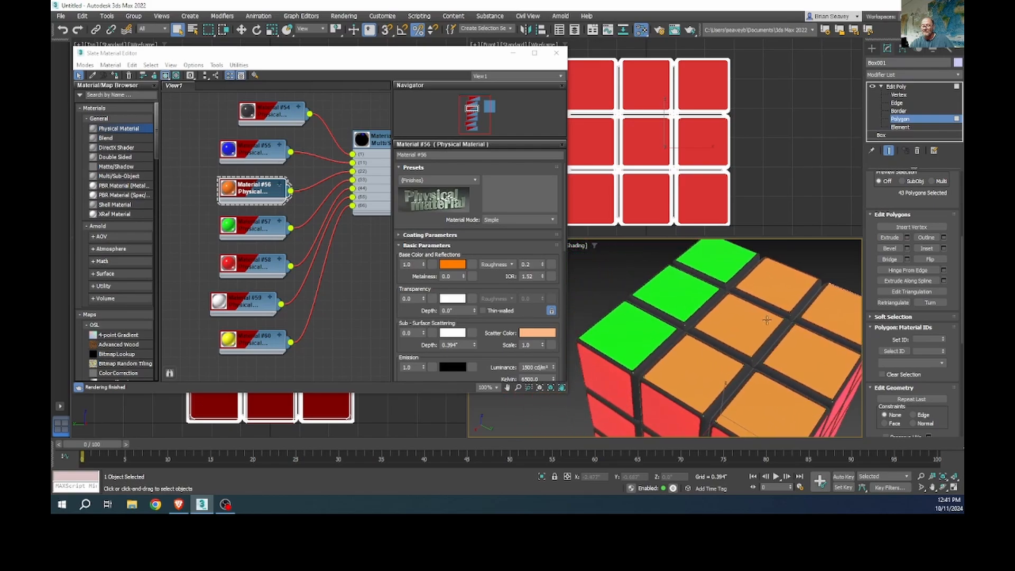
ctrl+click(714, 262)
ctrl+click(674, 294)
ctrl+click(635, 334)
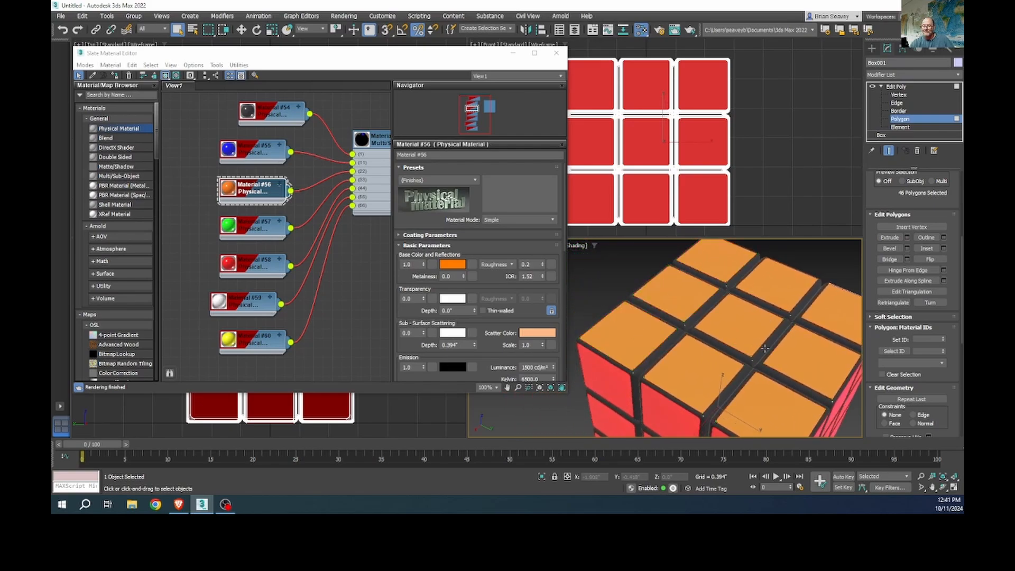
Step: Extend the selection with the nine main tile polygons on the red face, completing all six sides
alt+middle_drag(771, 351, 668, 325)
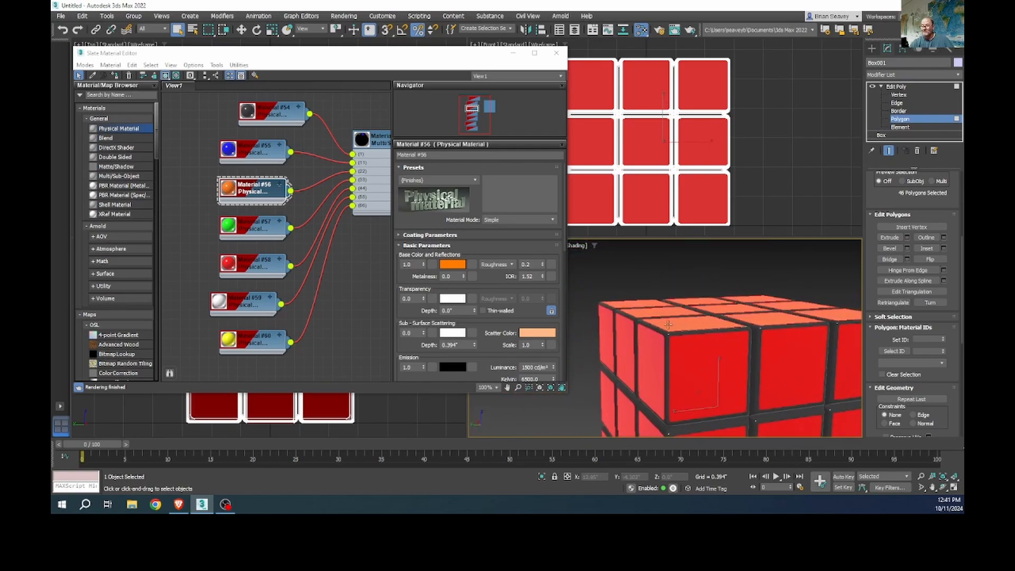
ctrl+click(697, 350)
ctrl+click(787, 364)
middle_drag(784, 363, 715, 244)
ctrl+click(793, 267)
ctrl+click(792, 334)
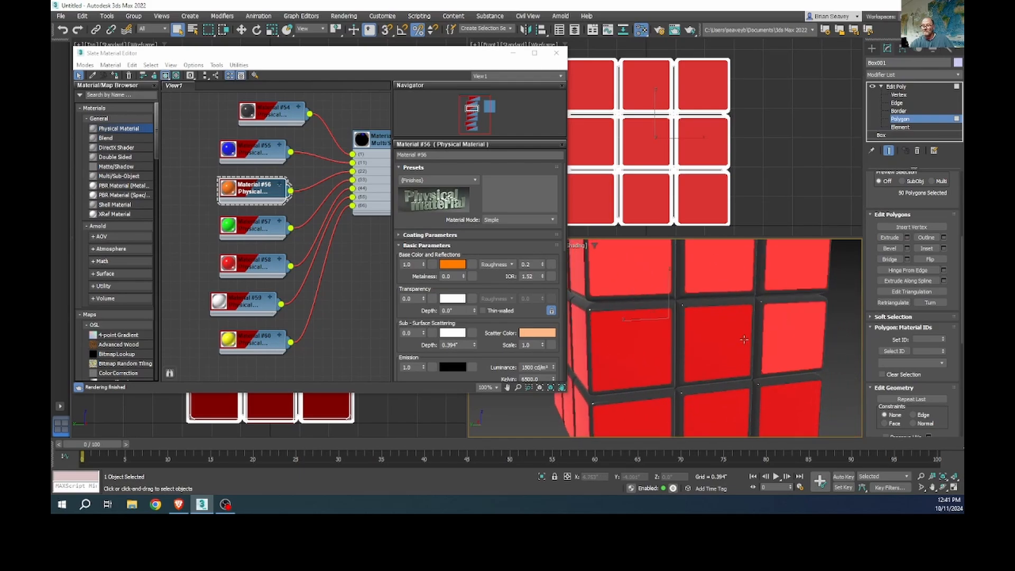
ctrl+click(696, 349)
ctrl+click(639, 353)
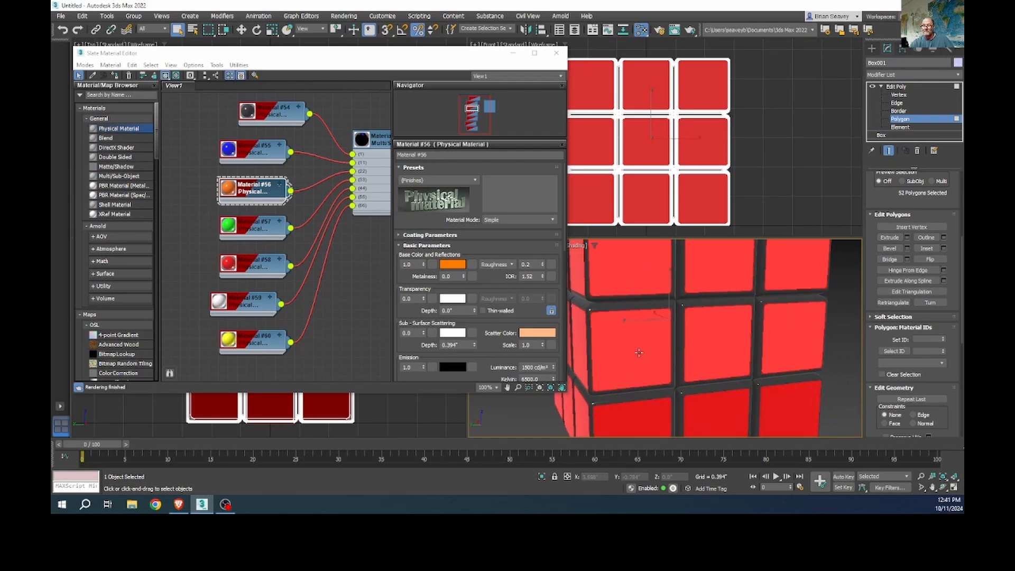
ctrl+click(638, 414)
ctrl+click(715, 415)
ctrl+click(789, 415)
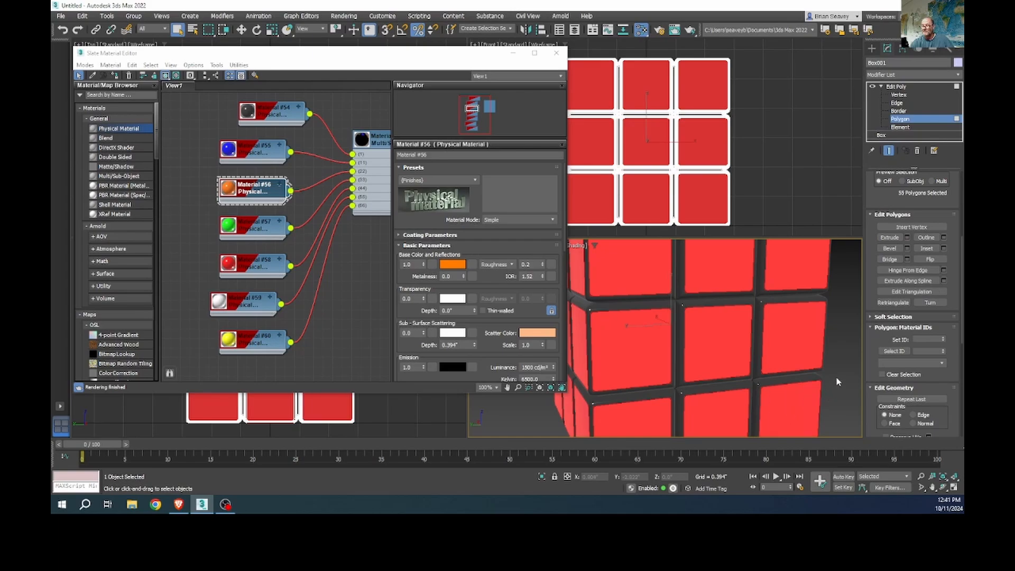
Step: Invert the polygon selection, assign it the dark groove material's ID so the corner slivers match the grooves, and clear the selection
middle_drag(852, 365, 805, 394)
scroll(778, 353, down, 5)
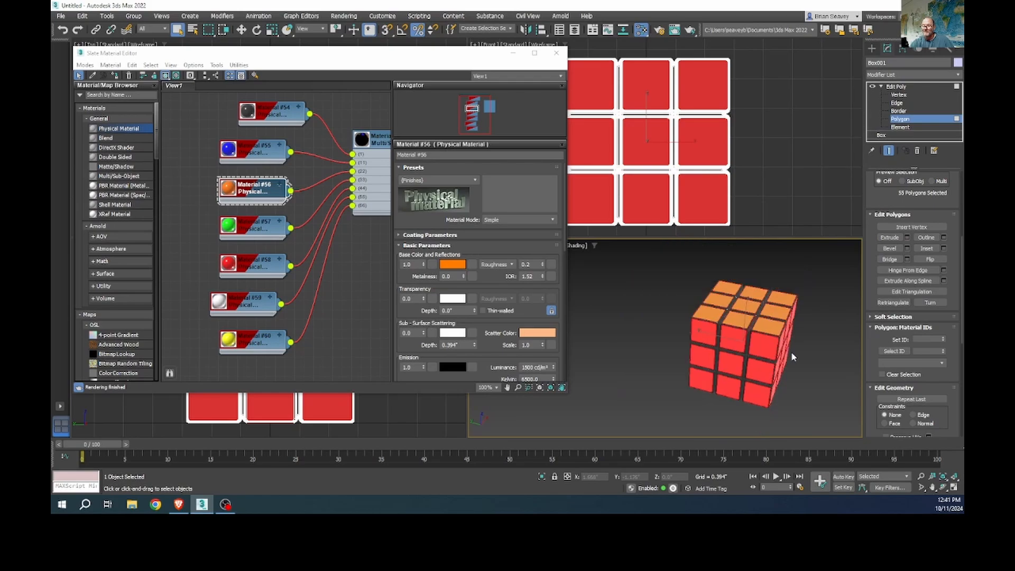
middle_drag(791, 354, 784, 371)
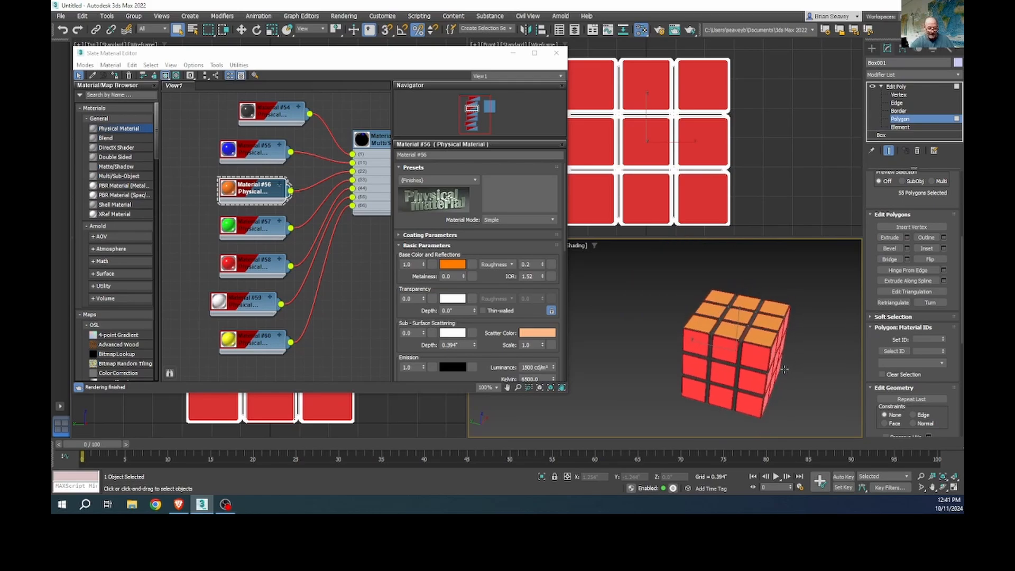
key(ctrl+i)
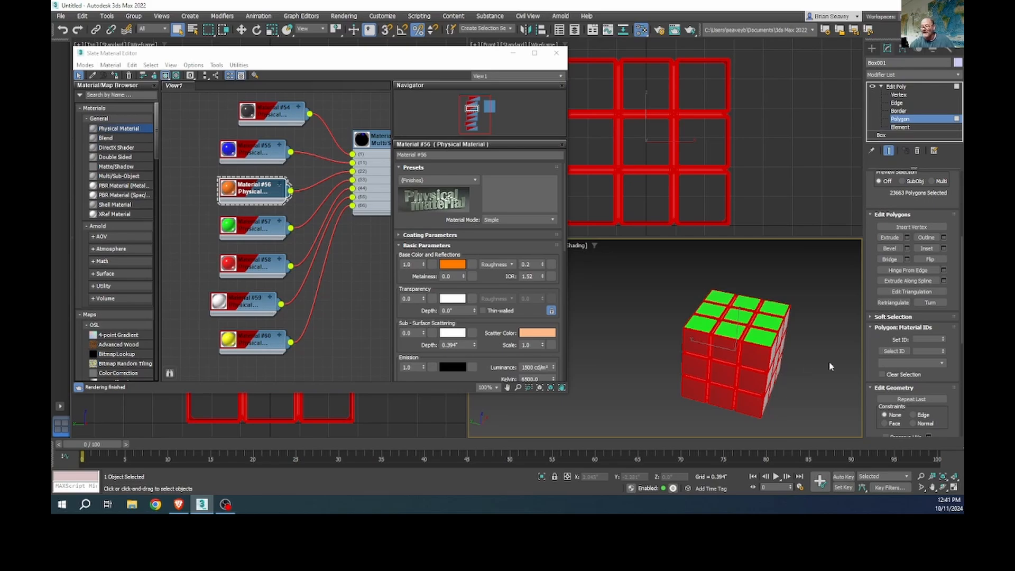
click(916, 340)
click(823, 369)
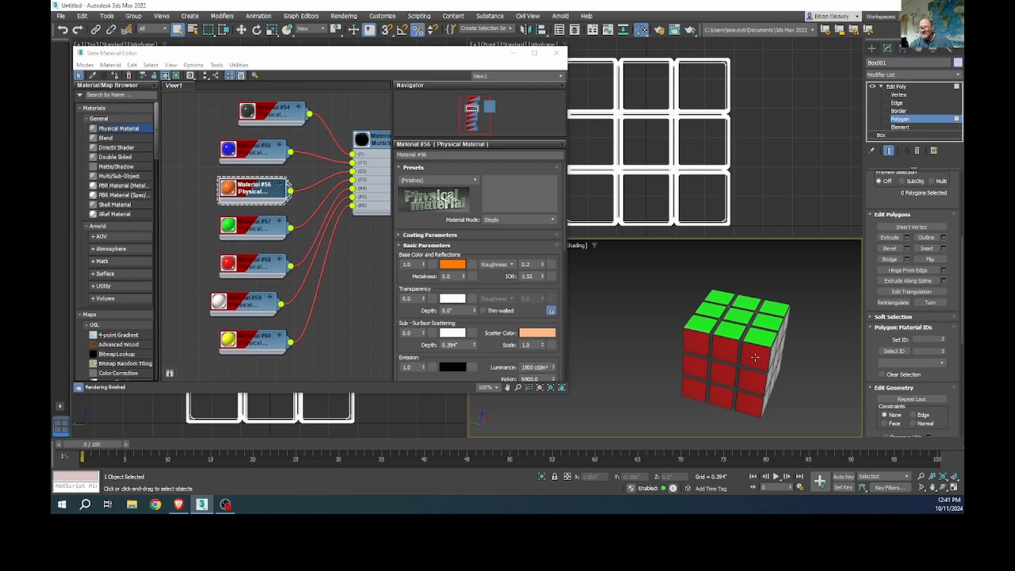
scroll(755, 357, up, 10)
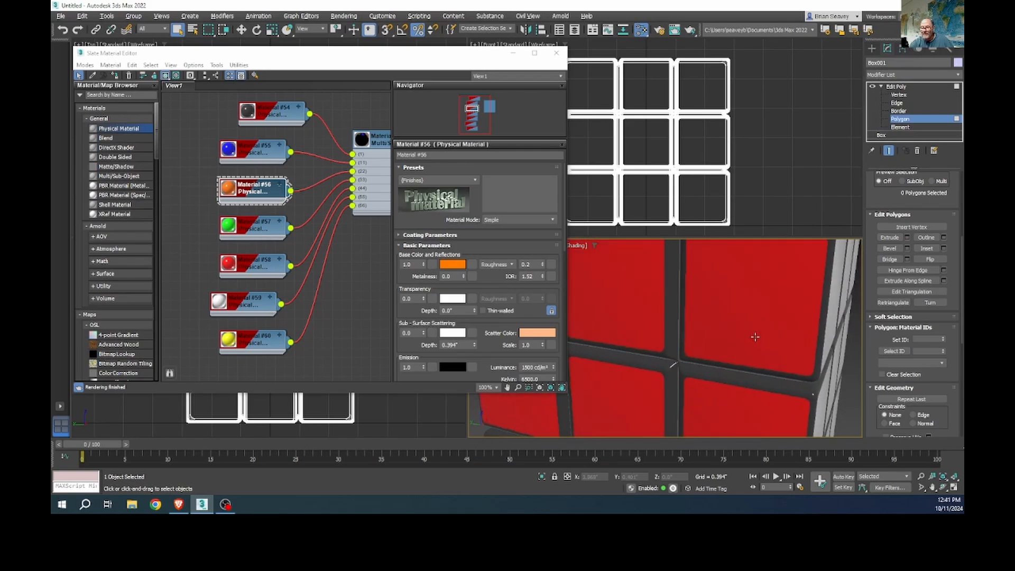
alt+middle_drag(755, 337, 720, 347)
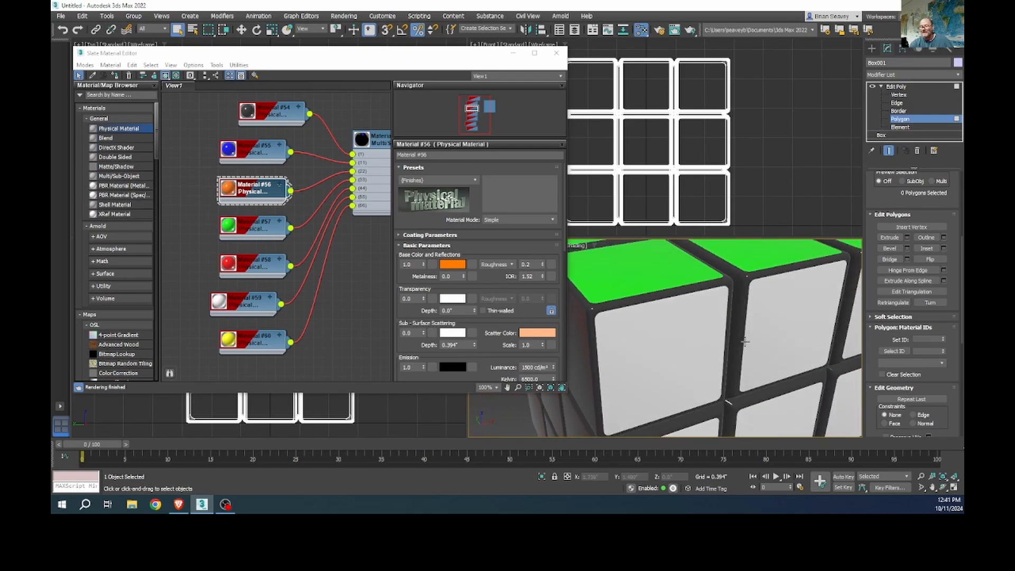
scroll(745, 342, down, 6)
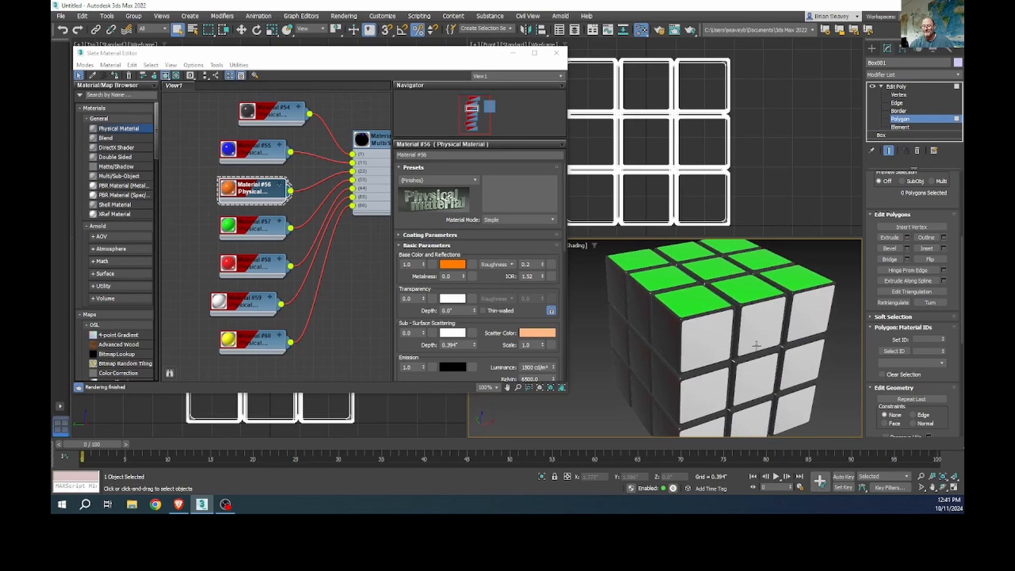
mouse_move(740, 349)
alt+middle_down()
mouse_move(772, 348)
mouse_move(749, 346)
alt+middle_up()
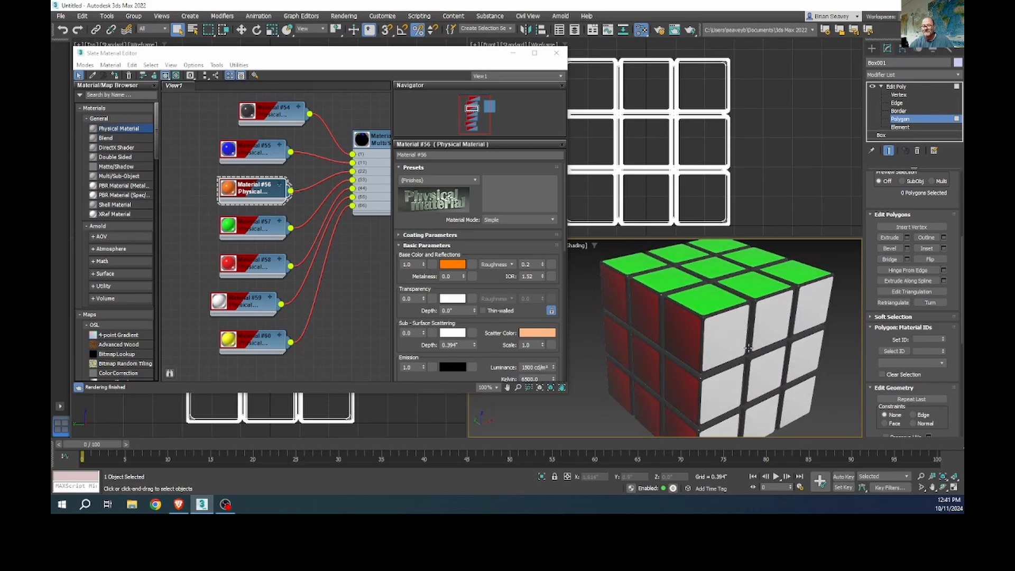